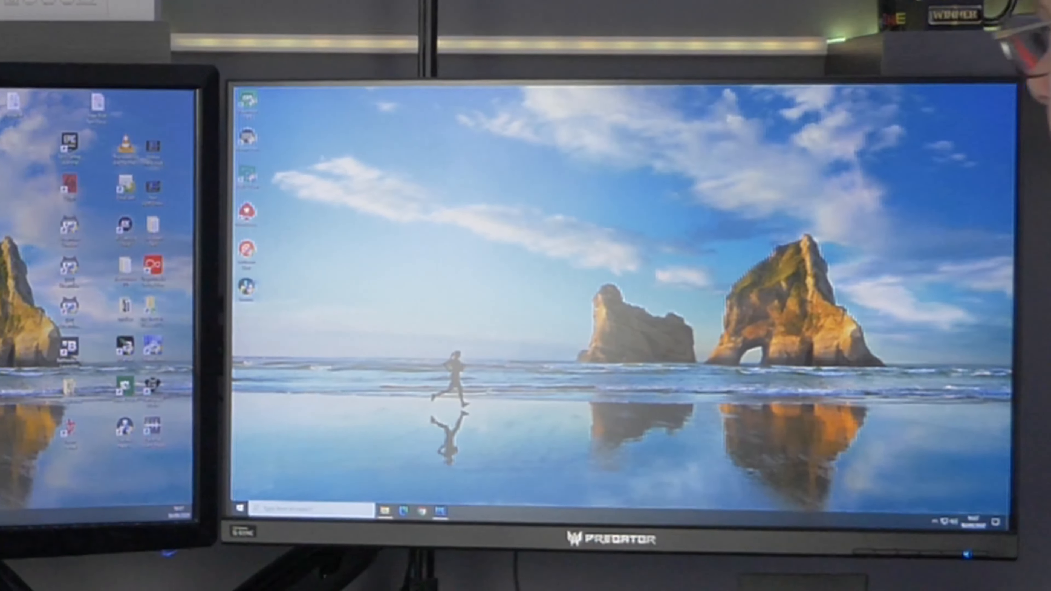
Step: Launch DaVinci Resolve from the desktop and allow it to make changes to the device
double_click(276, 292)
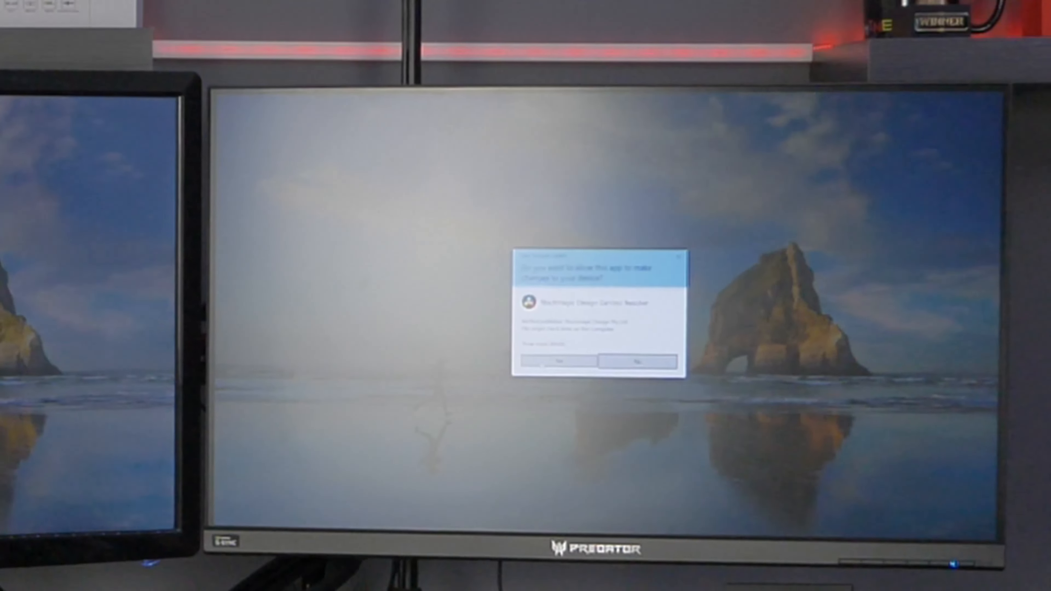
left_click(546, 362)
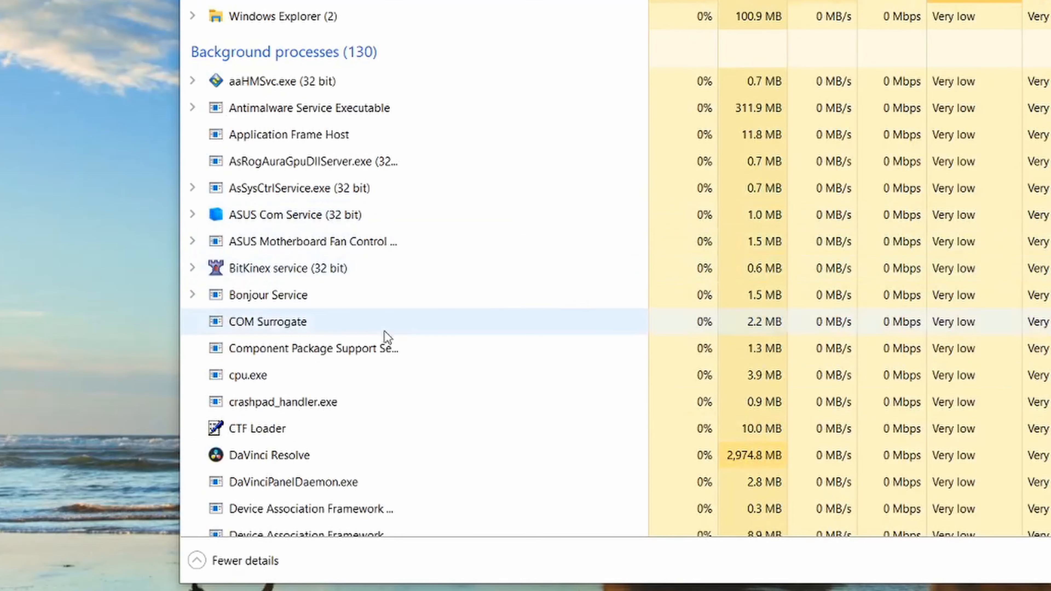
Step: End the DaVinci Resolve background process among the running processes in Task Manager
left_click(290, 459)
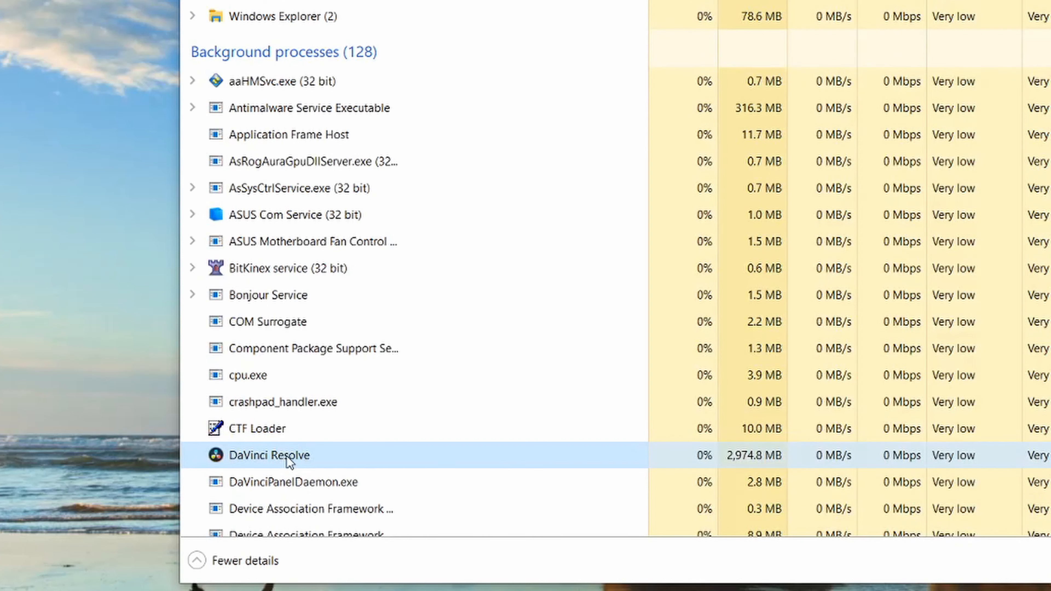
right_click(288, 460)
left_click(327, 467)
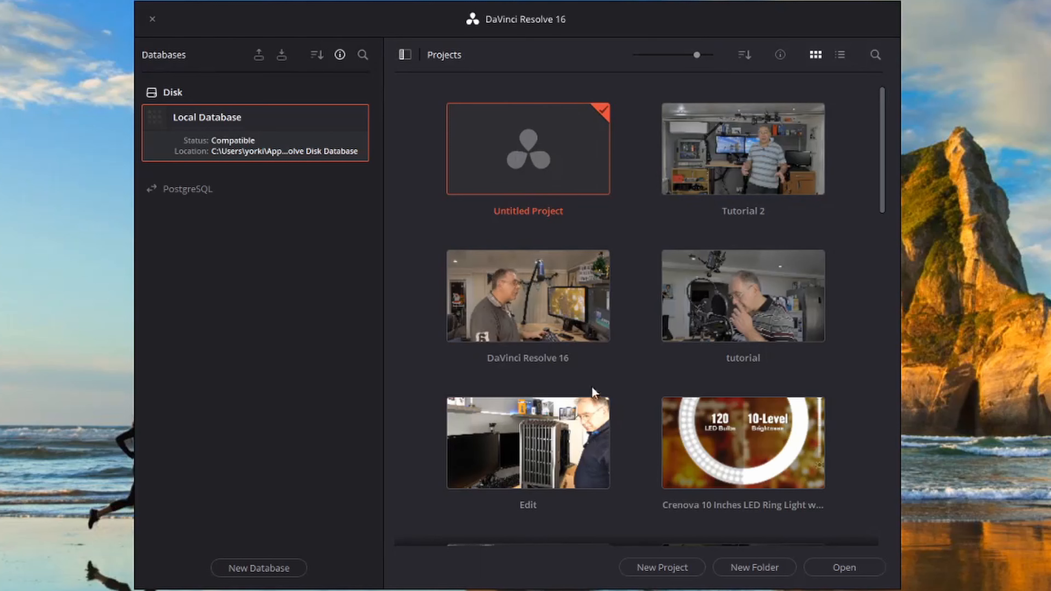
Step: Open the prompt for creating a new project and cancel it
left_click(673, 568)
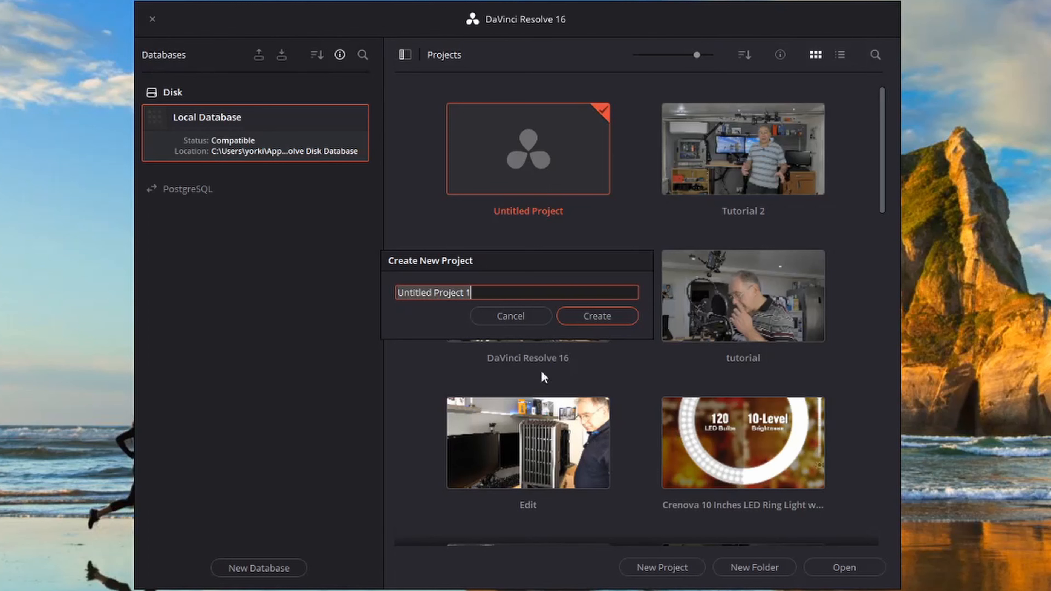
left_click(504, 316)
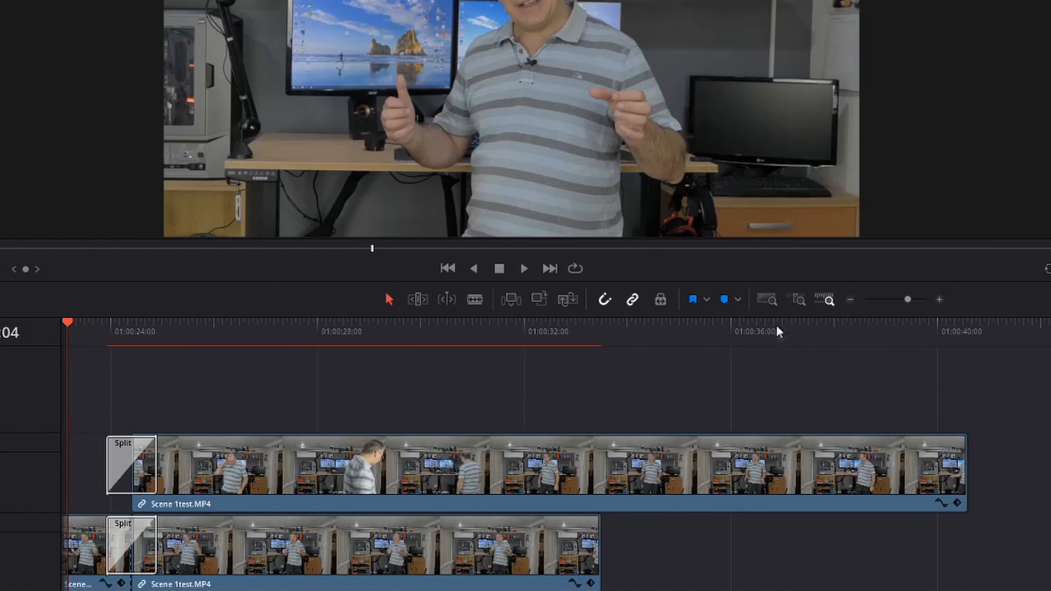
Step: Clear the timeline by deleting all its clips, including the remaining Scene 1test.MP4 clip at the start
left_click_drag(1043, 590, 69, 443)
key("Delete")
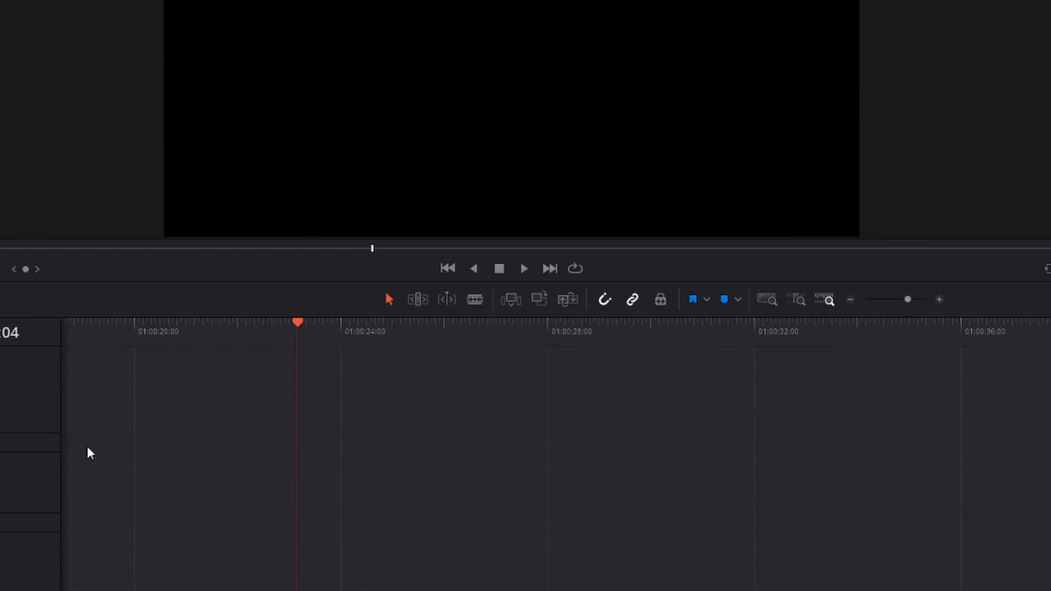
left_click(289, 324)
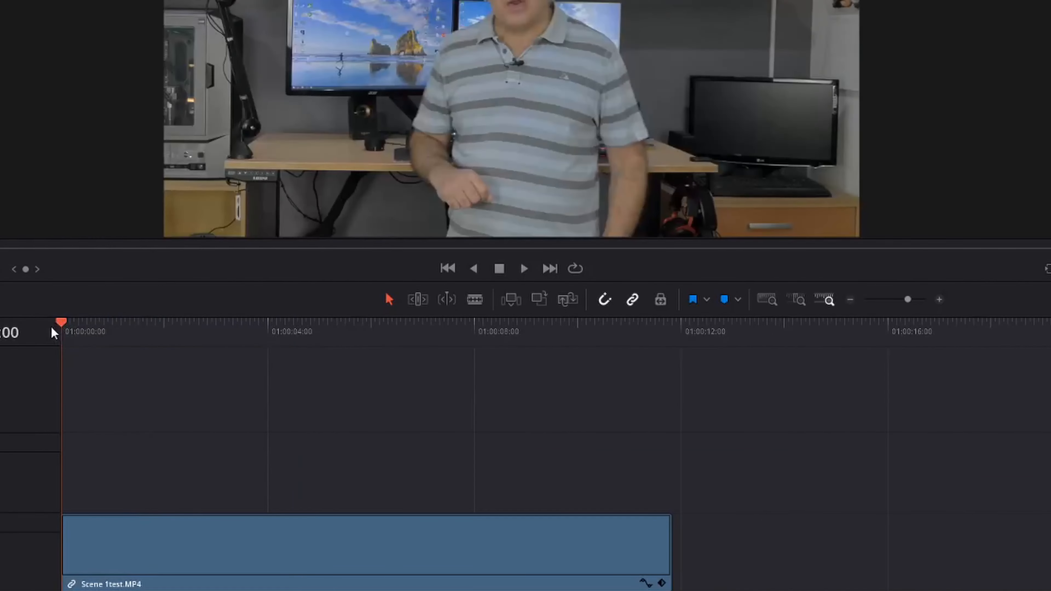
left_click(153, 564)
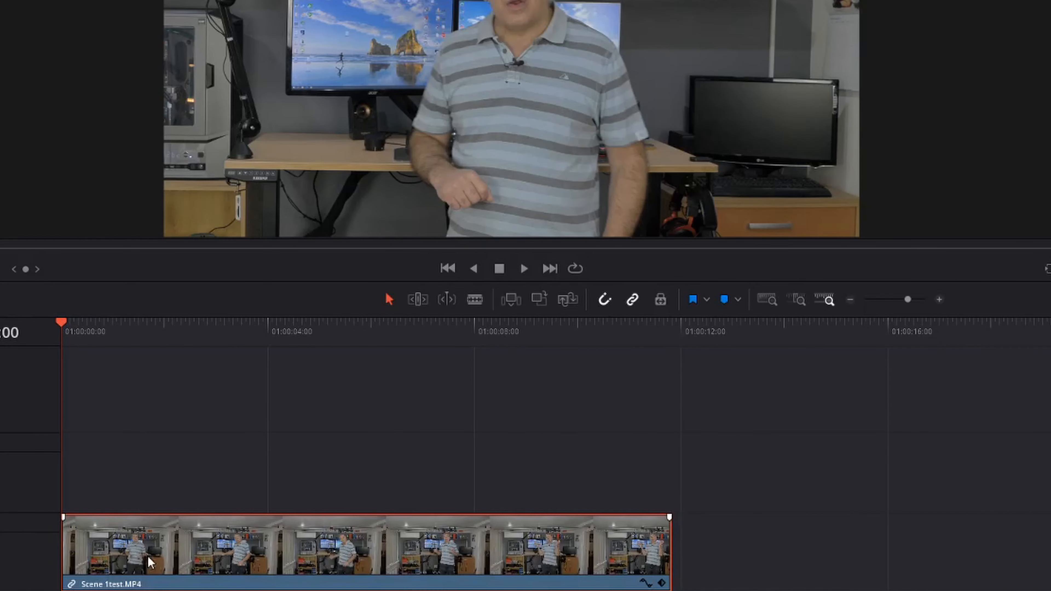
key("Delete")
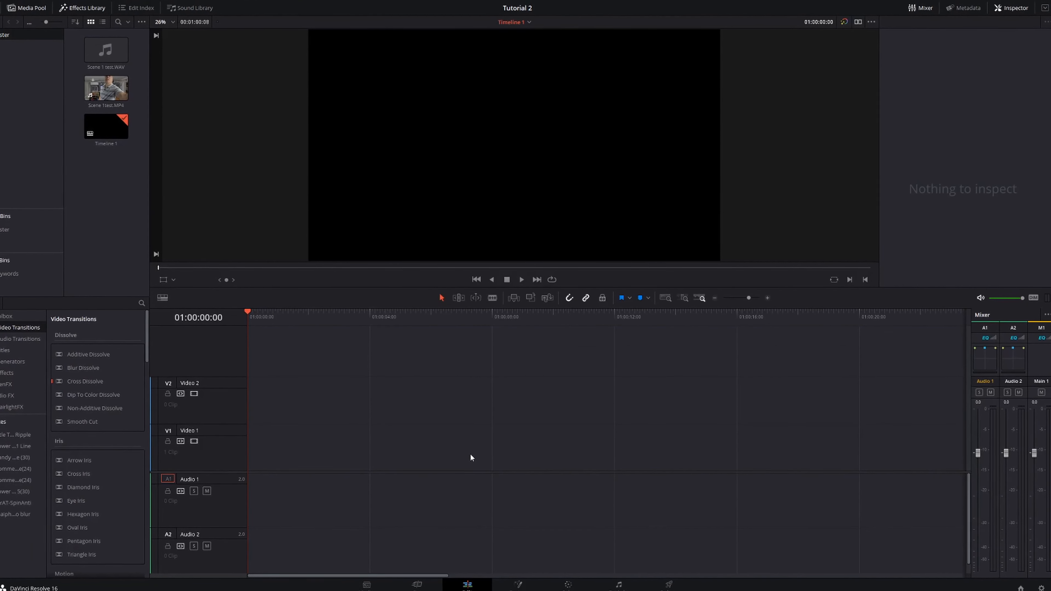
Step: Remove Scene 1 test.WAV, Scene 1test.MP4 and Timeline 1 from the project's media pool on the Media page
left_click(368, 585)
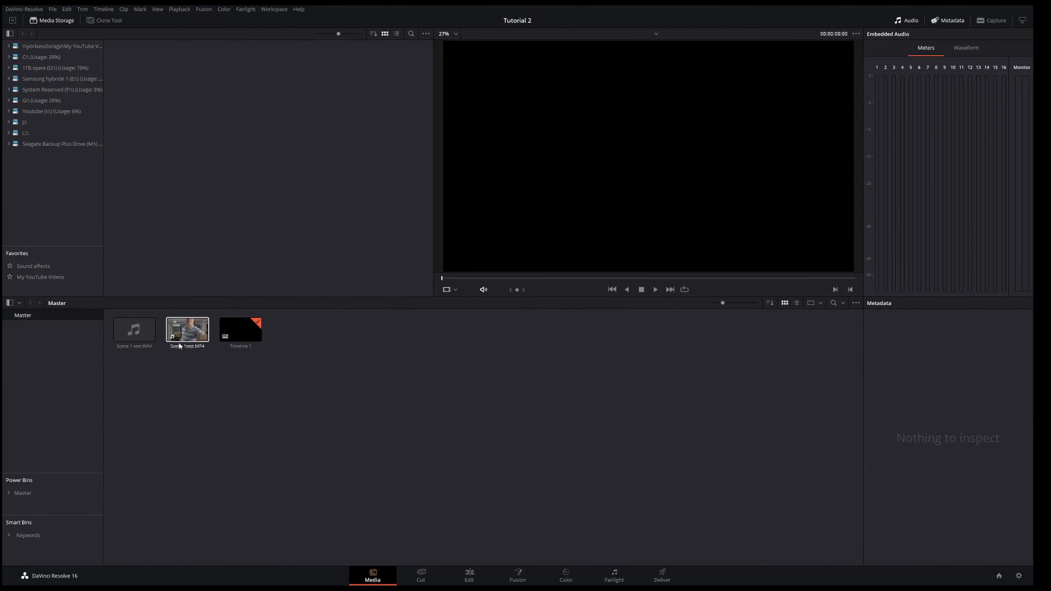
left_click_drag(326, 345, 113, 318)
key("Delete")
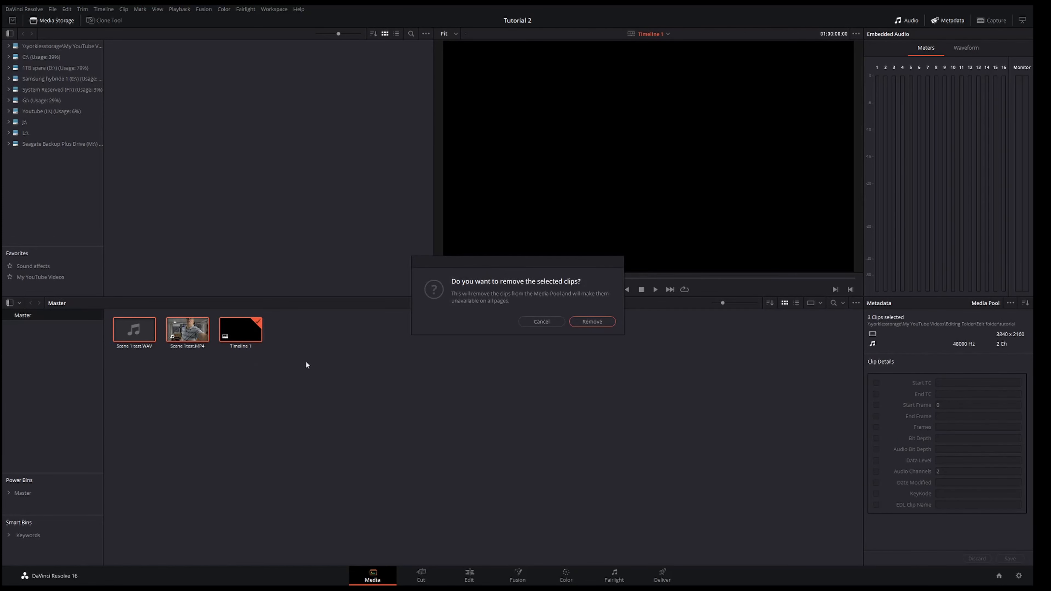
left_click(592, 322)
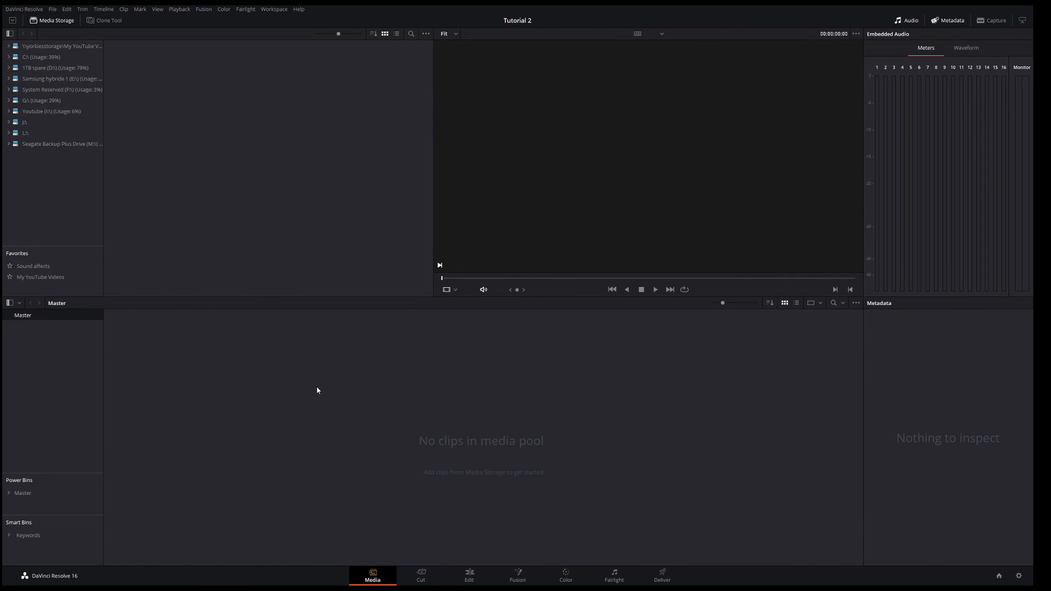
right_click(353, 405)
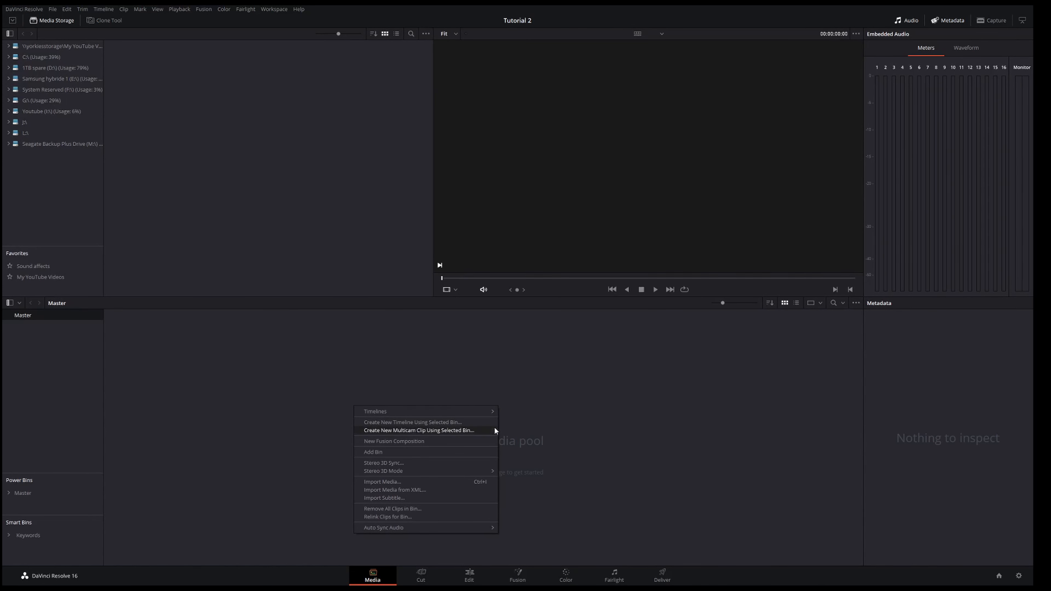
left_click(440, 480)
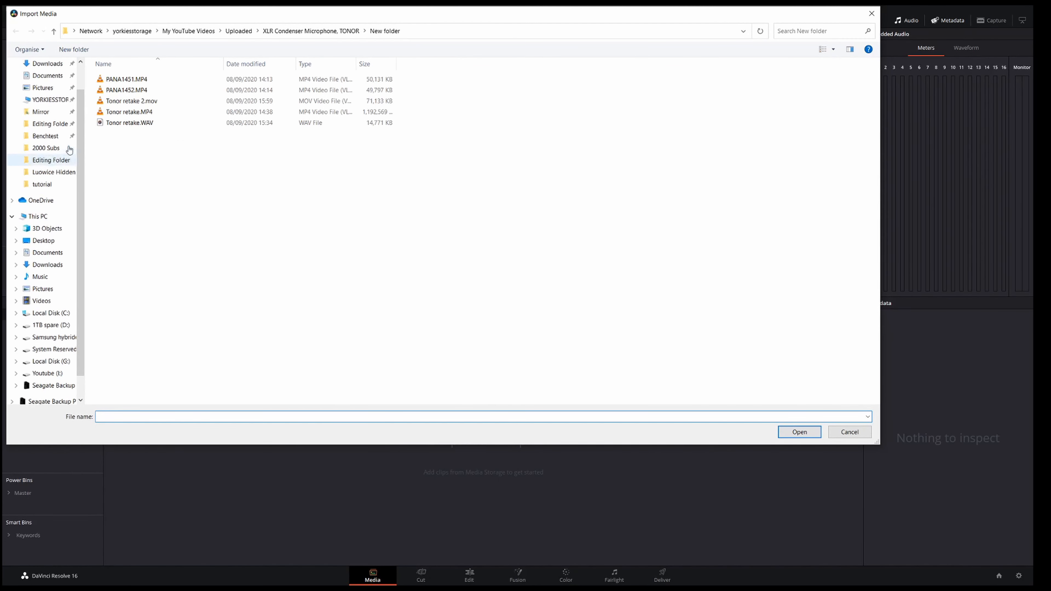
scroll(71, 152, "up", 2)
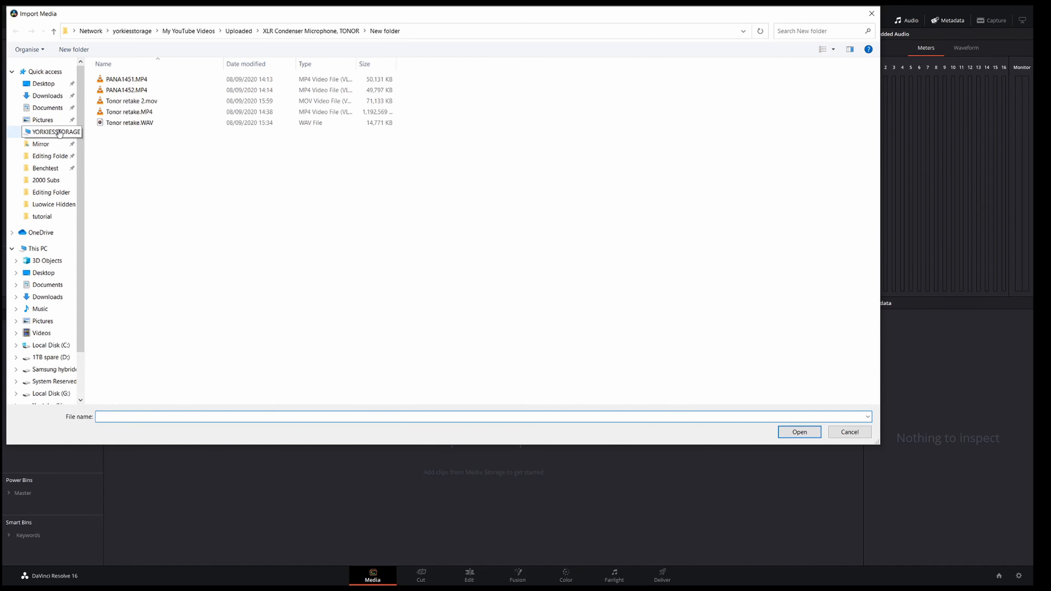
left_click(59, 133)
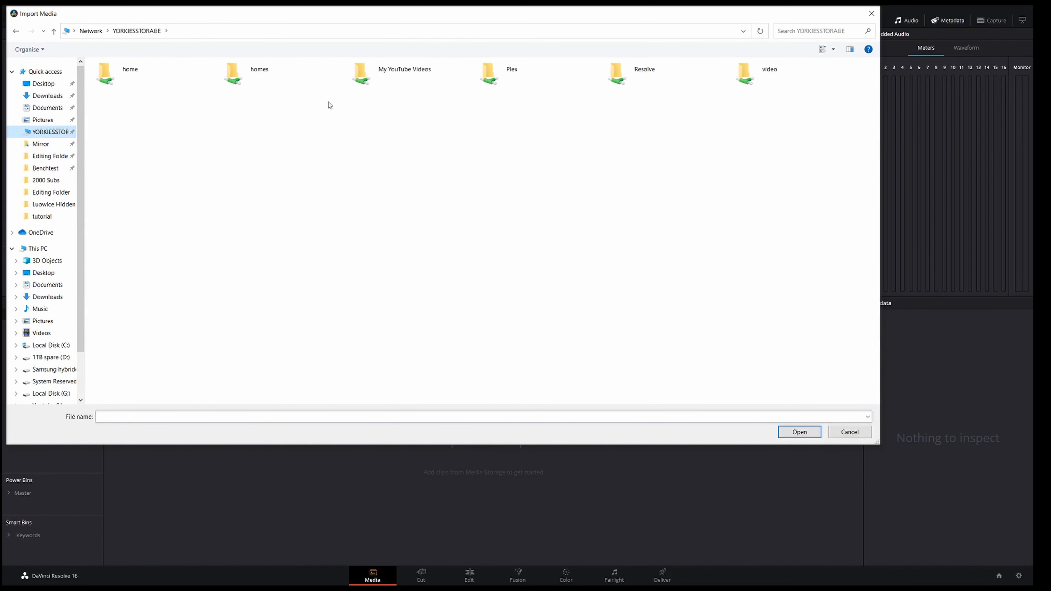
double_click(368, 81)
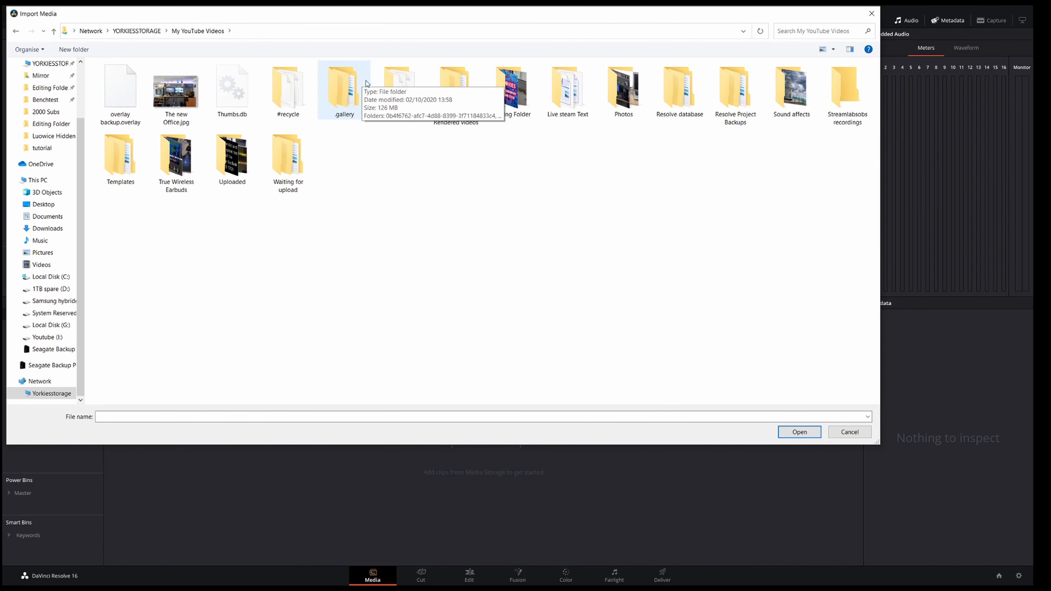
double_click(512, 89)
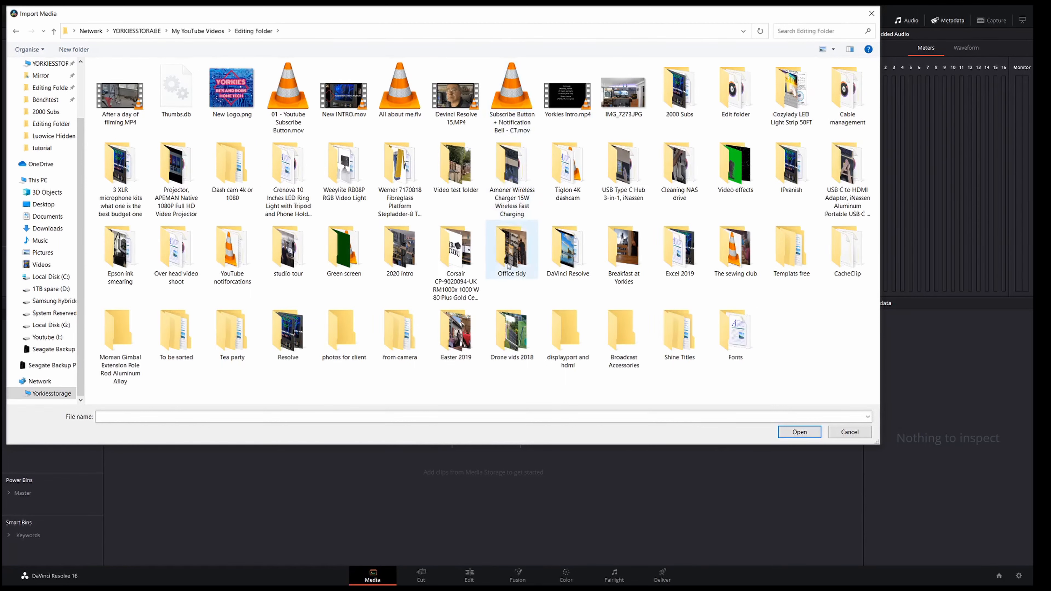
left_click(837, 433)
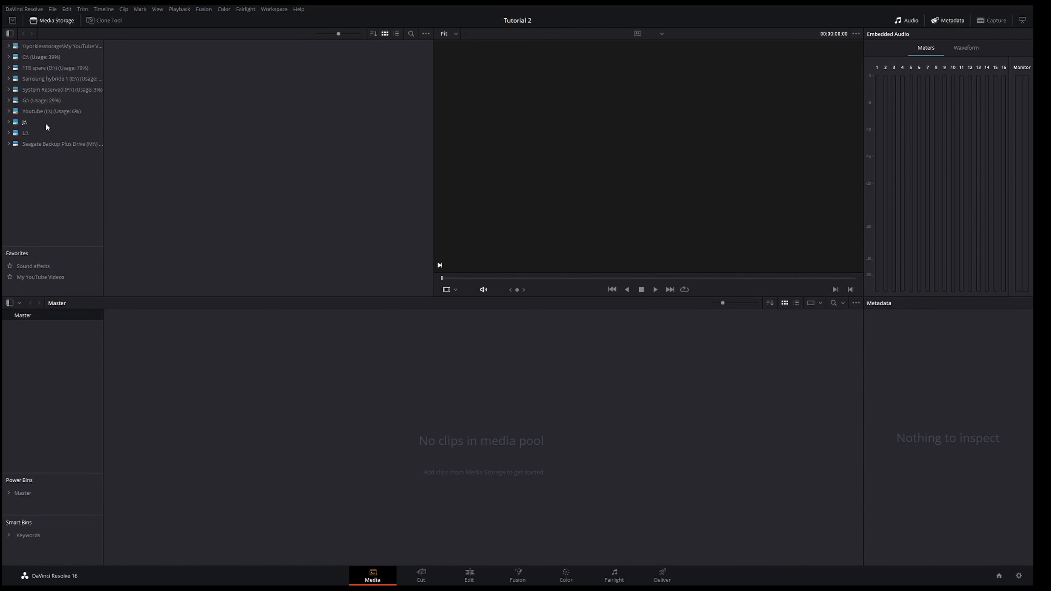
Step: Browse the media storage to the Editing Folder inside My YouTube Videos on the network drive
left_click(42, 48)
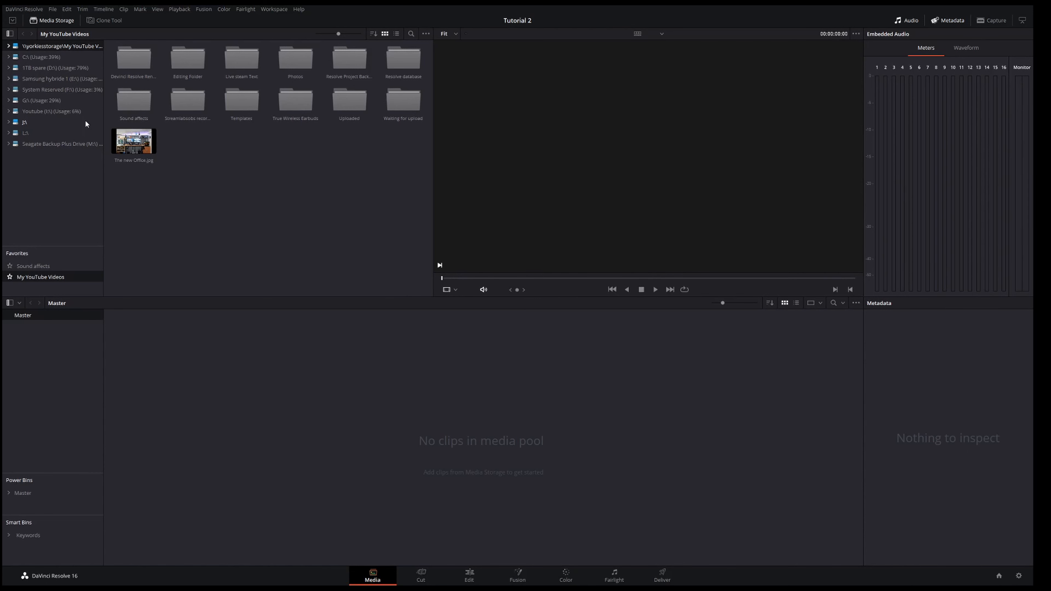
double_click(187, 68)
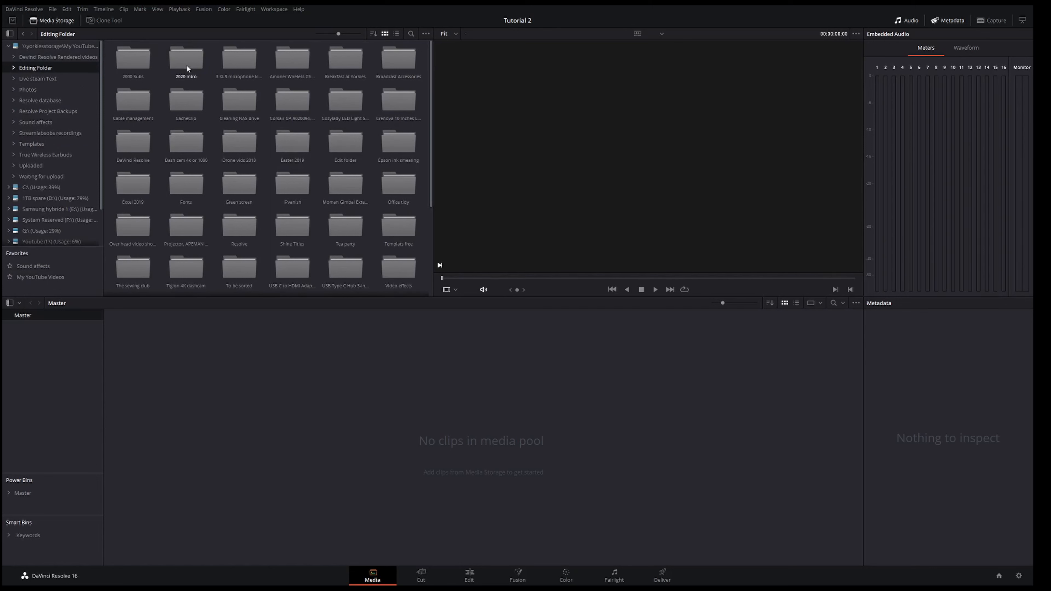
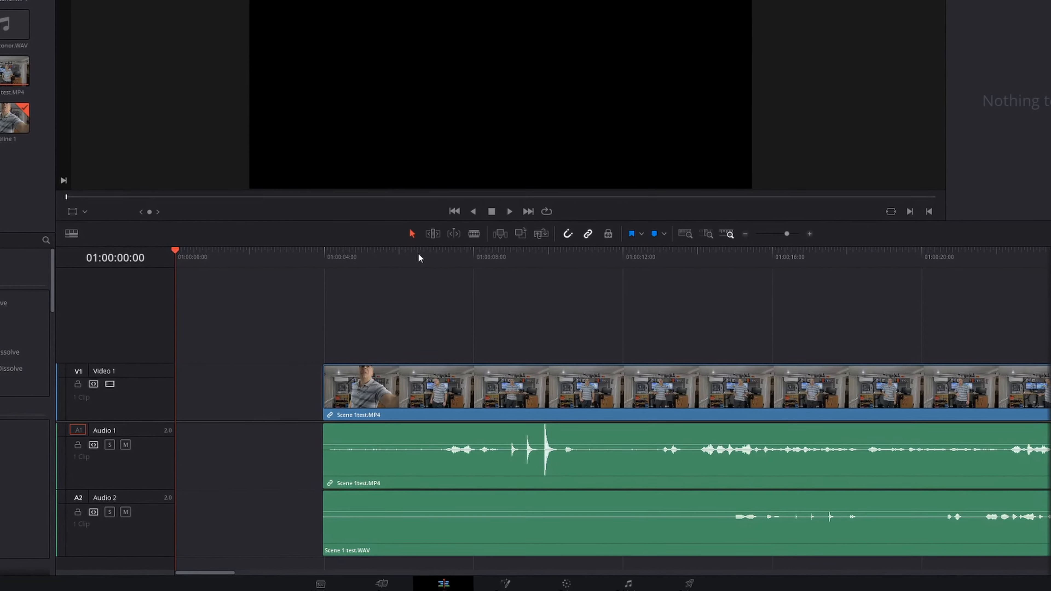
Step: Move the playhead to 01:00:08:19 and try adjusting the volume line of the Scene 1 test.WAV clip on Audio 2
left_click(430, 272)
left_click_drag(391, 211, 489, 211)
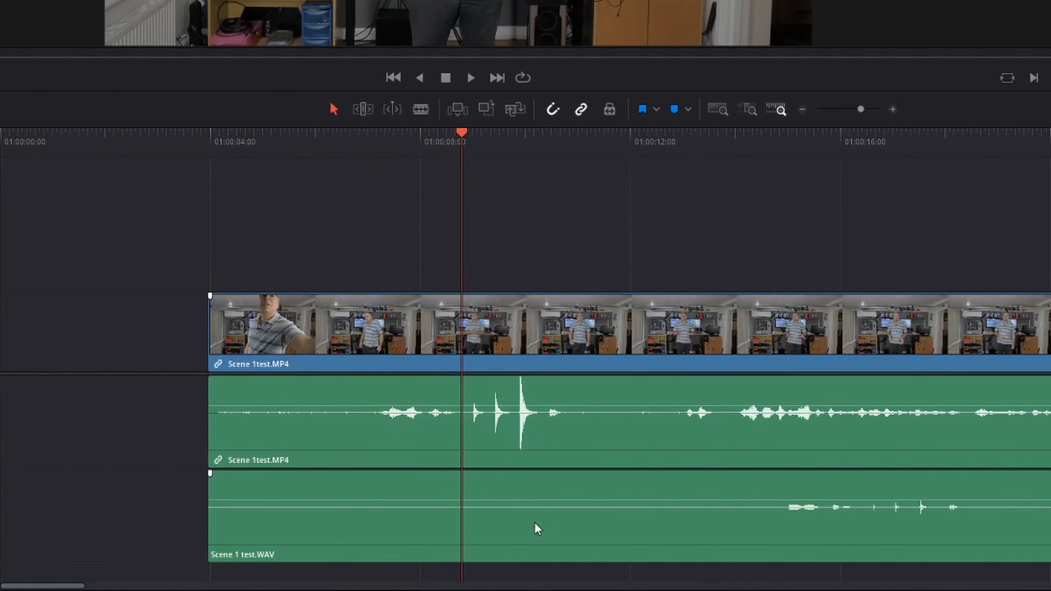
left_click(538, 532)
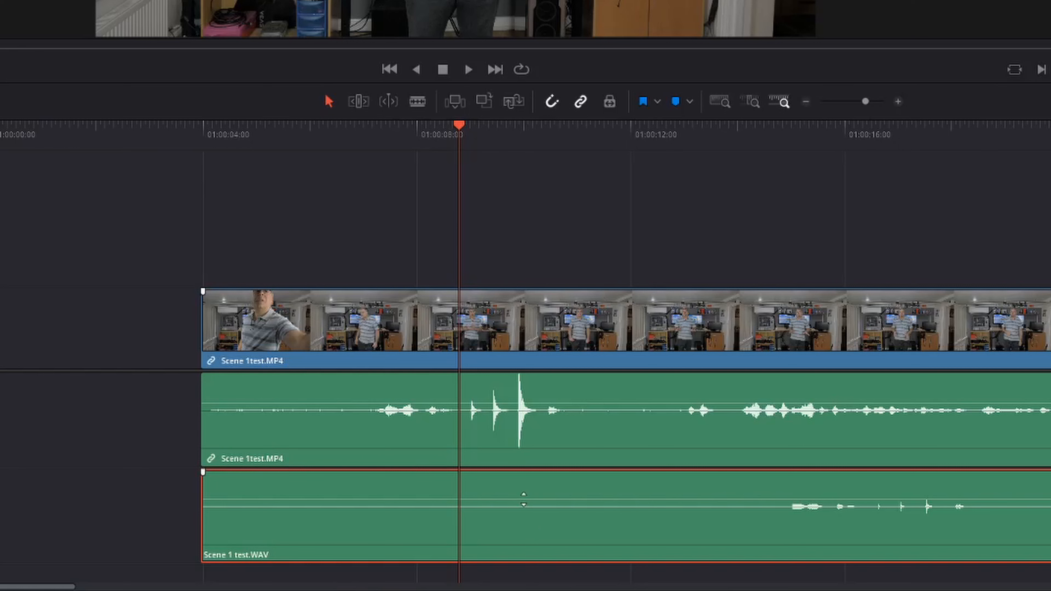
left_click_drag(523, 507, 518, 498)
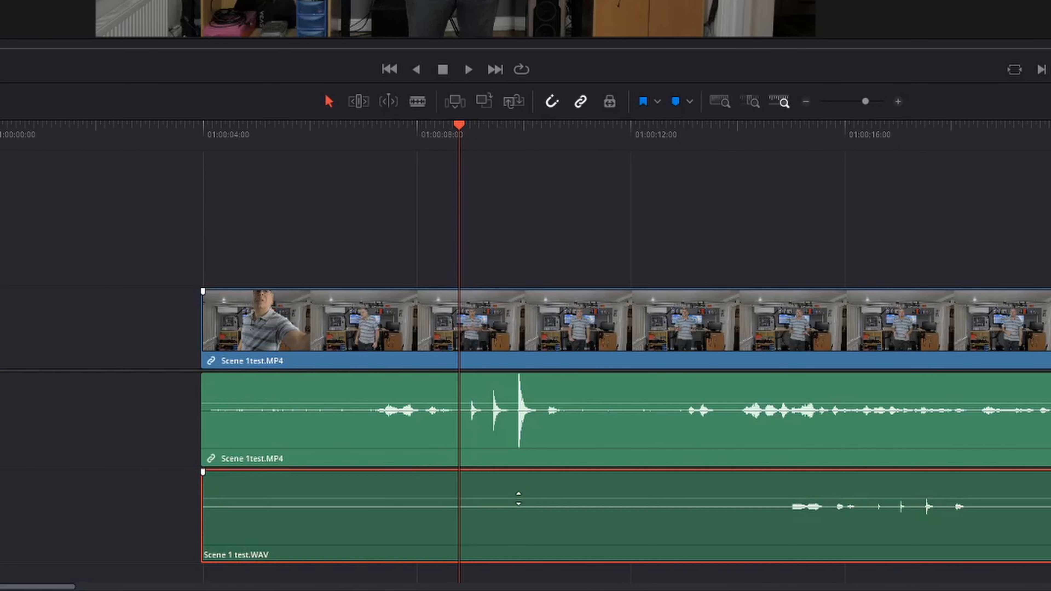
Step: Normalize the audio level of Scene 1 test.WAV with Sample Peak Program mode and a 0.0 dBFS target level
right_click(512, 516)
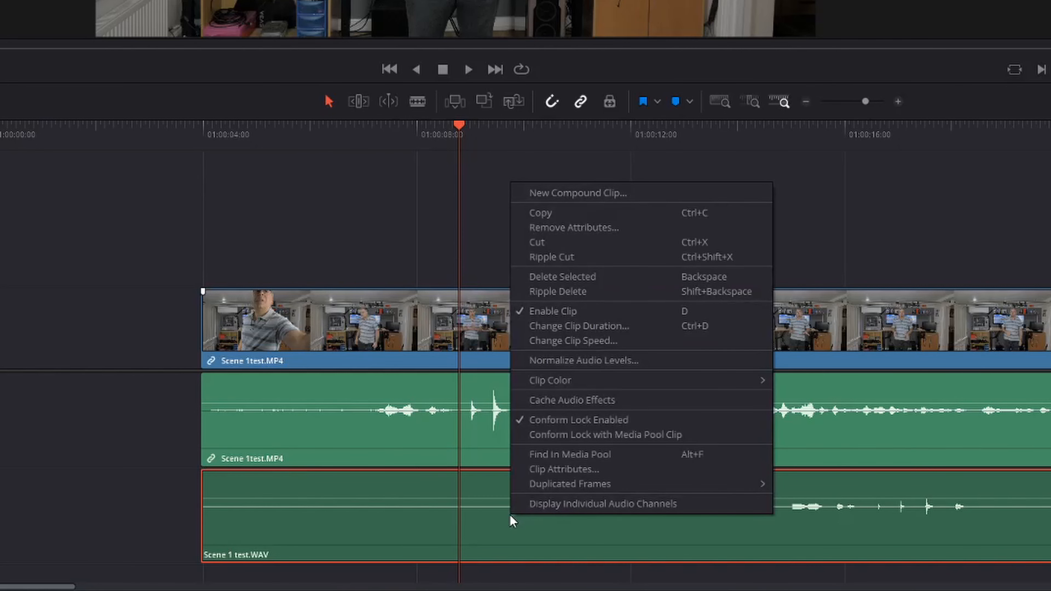
left_click(566, 362)
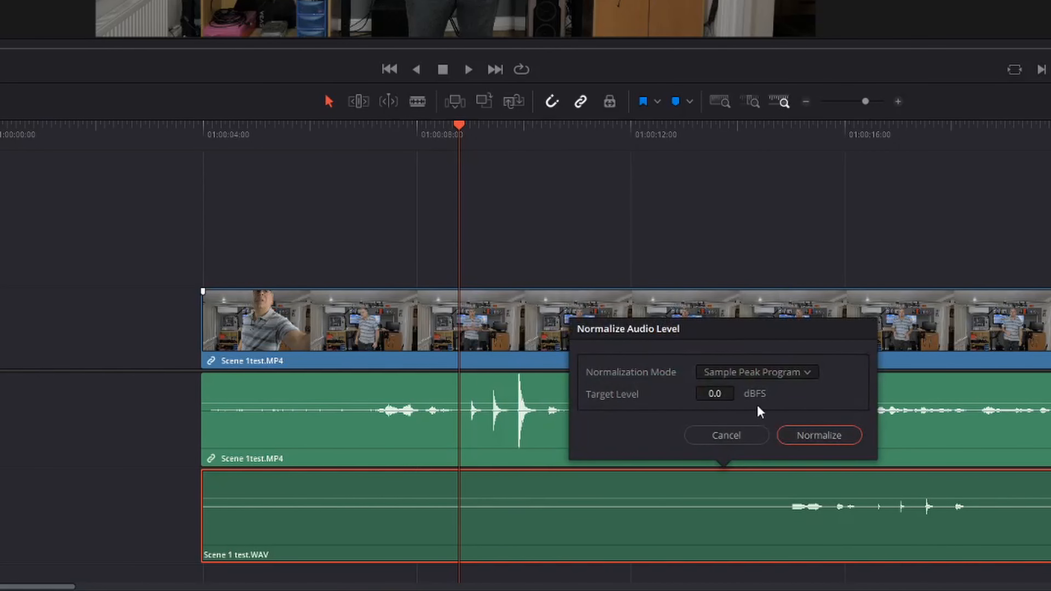
left_click(809, 373)
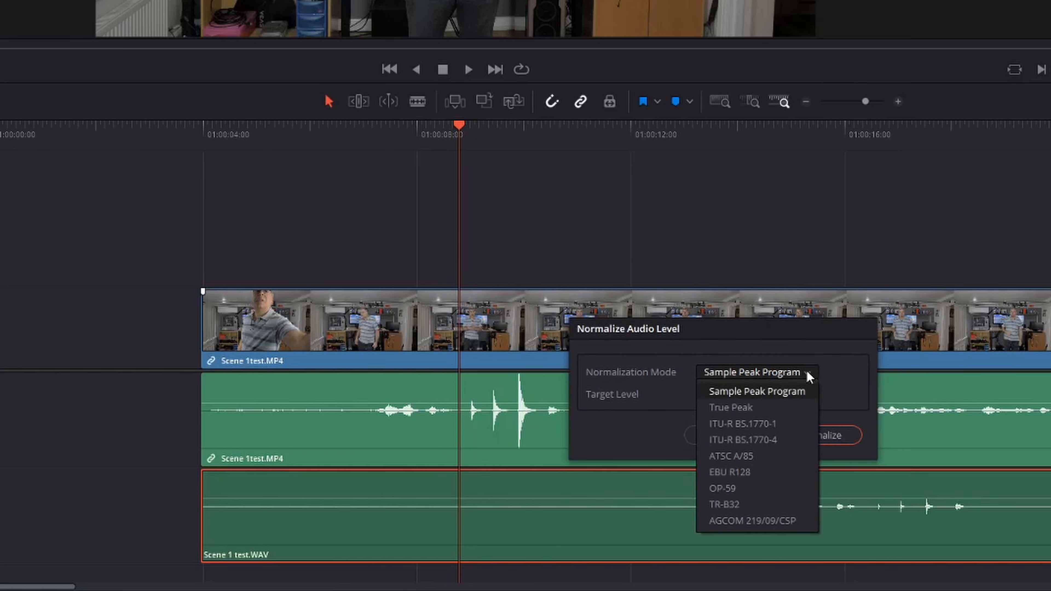
left_click(834, 373)
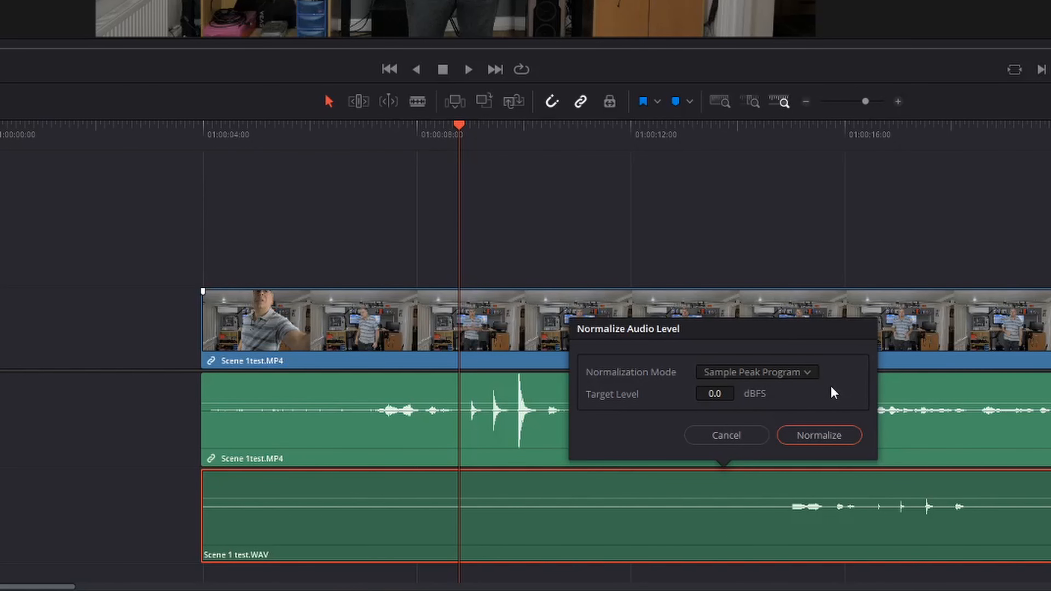
left_click(819, 437)
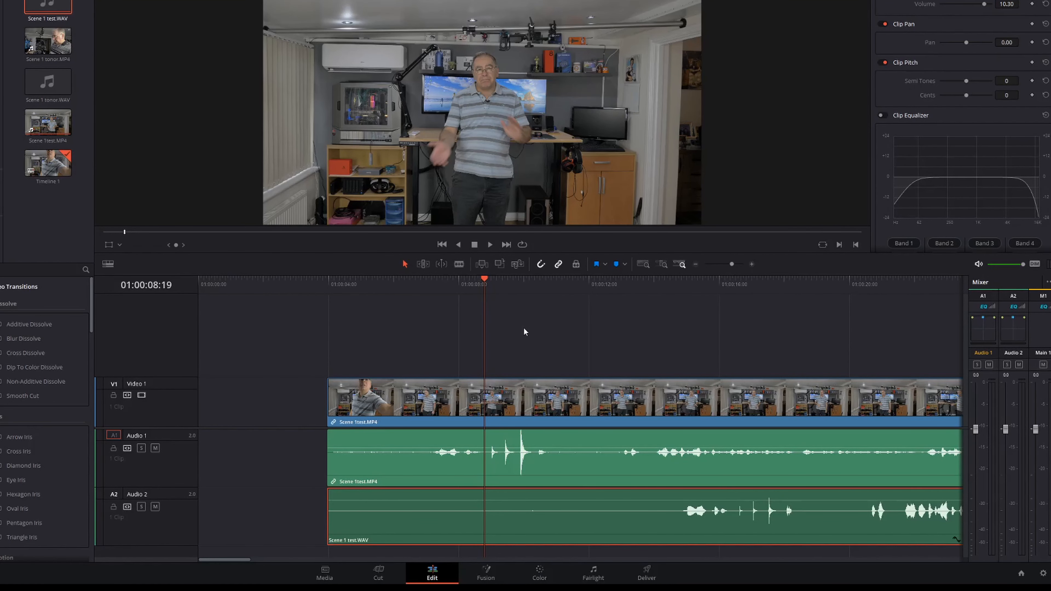
Step: Shift the linked Scene 1test.MP4 video and audio about 7.5 seconds forward so its clap spikes line up with Scene 1 test.WAV
key("space")
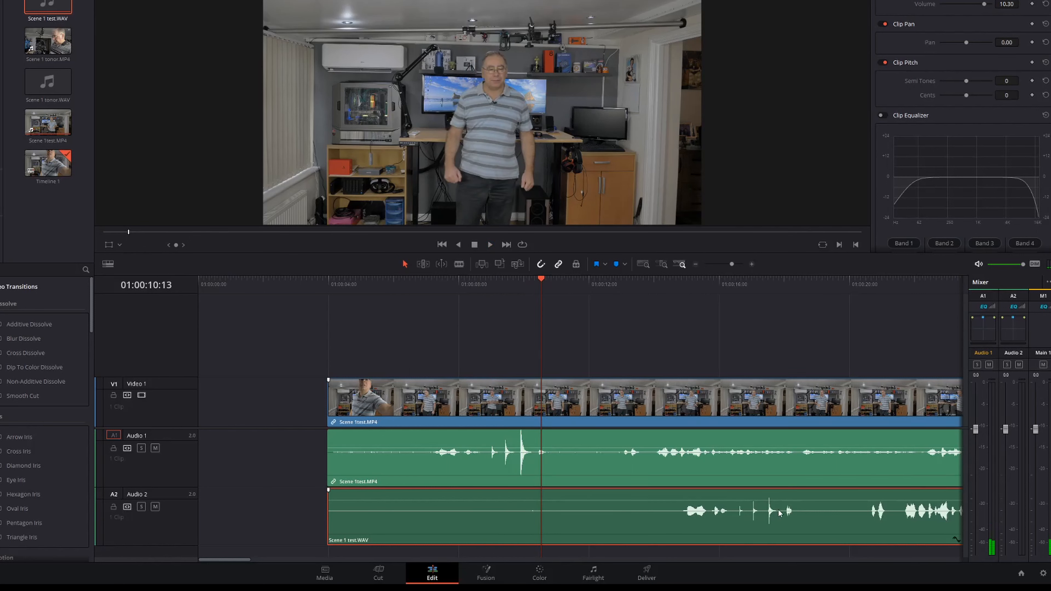
left_click(628, 401)
left_click_drag(628, 402, 869, 404)
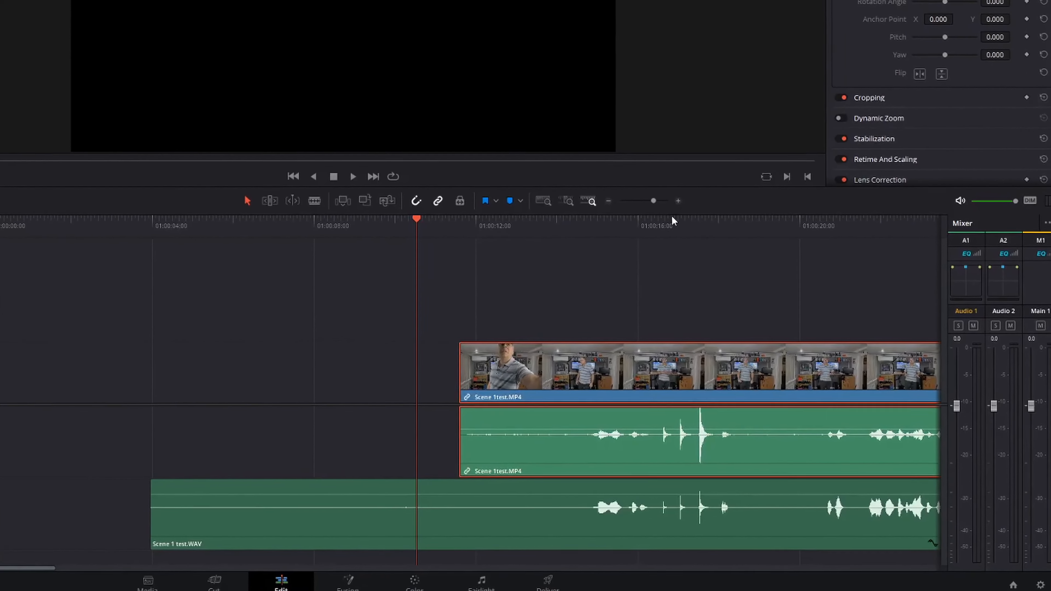
Step: Play the clap section from 01:00:16:11 to check that the Scene 1test.MP4 and Scene 1 test.WAV audio are in sync
left_click(683, 242)
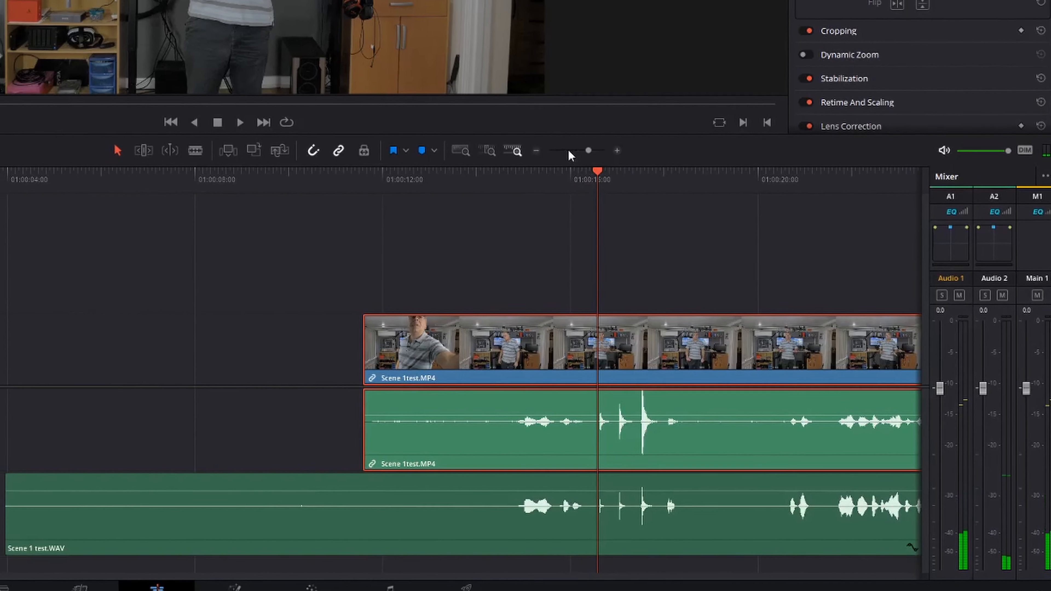
left_click(613, 146)
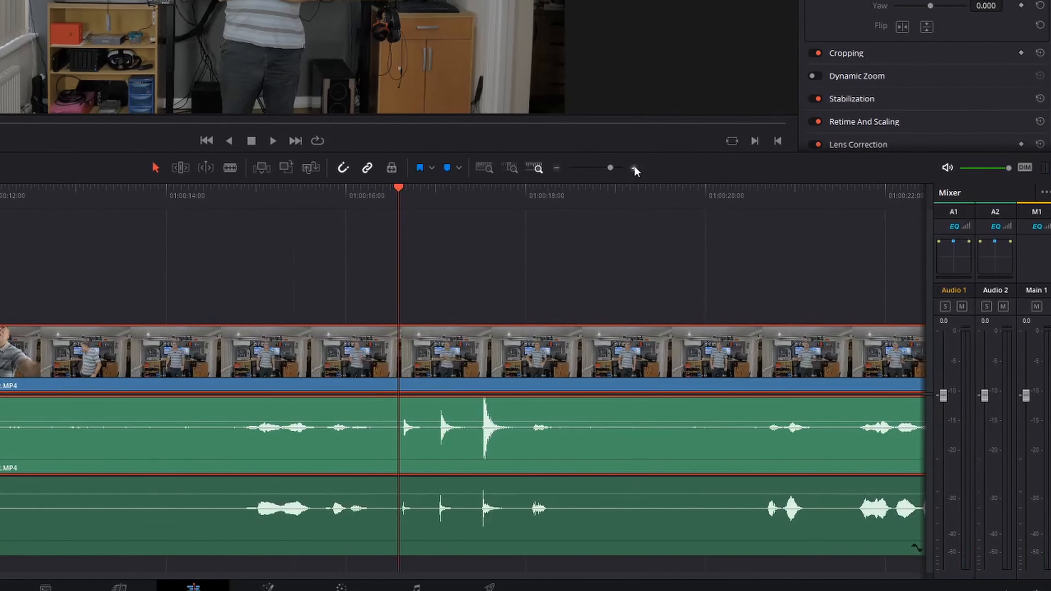
left_click(630, 164)
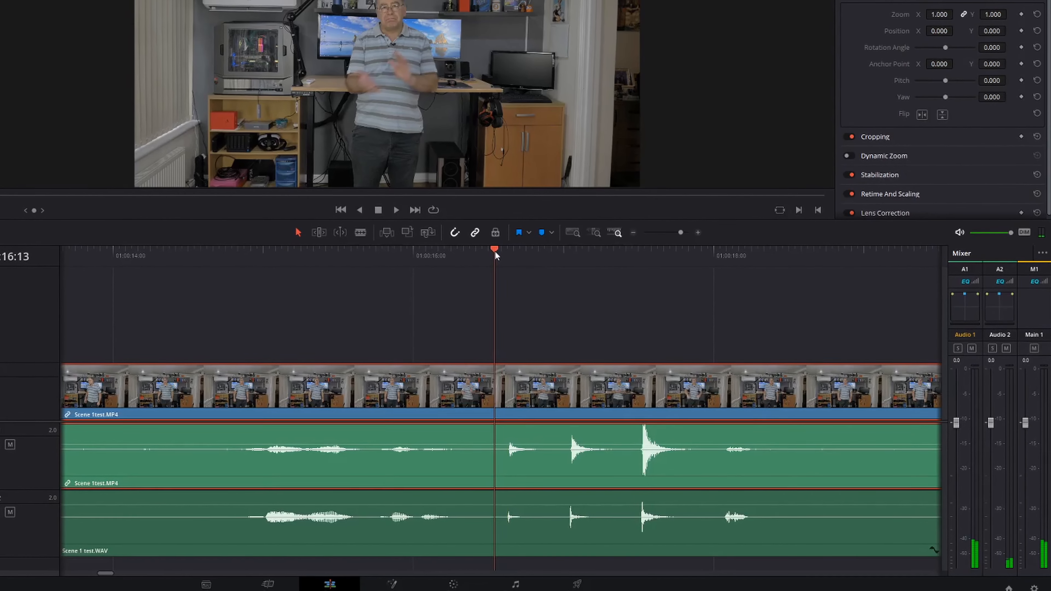
left_click_drag(496, 253, 482, 252)
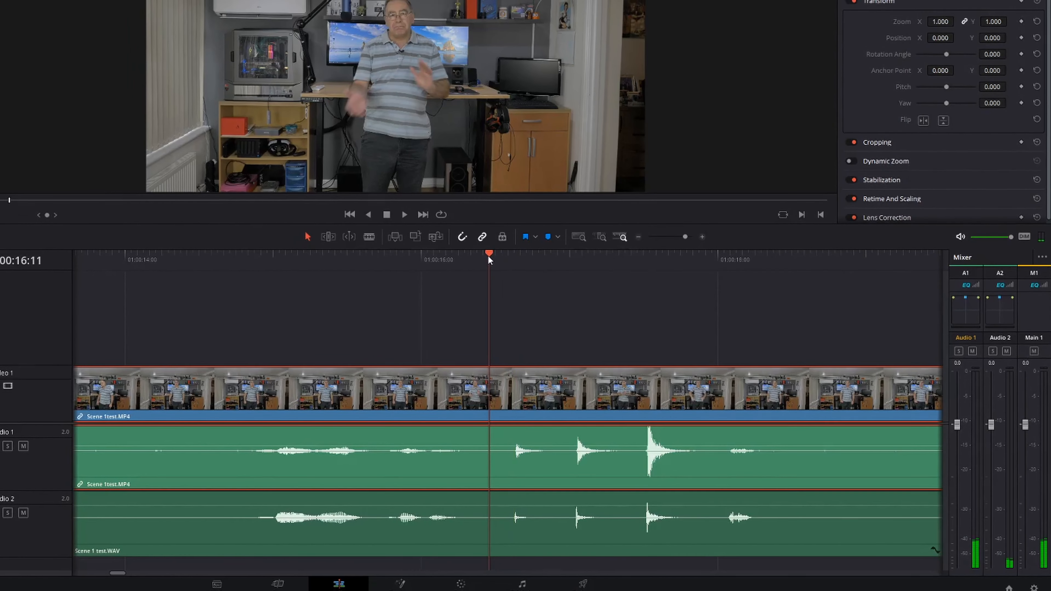
key("space")
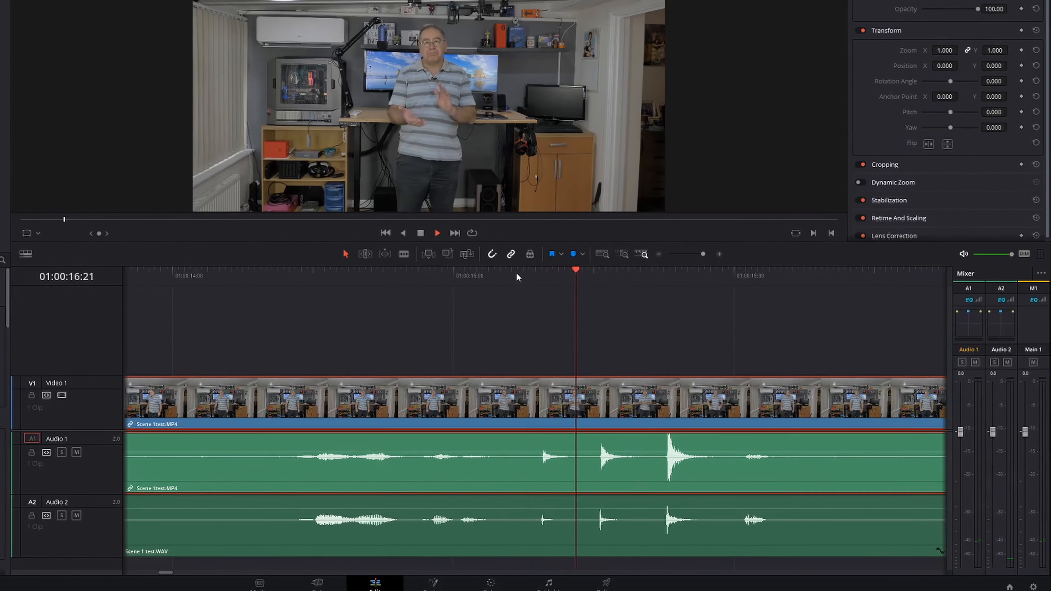
key("space")
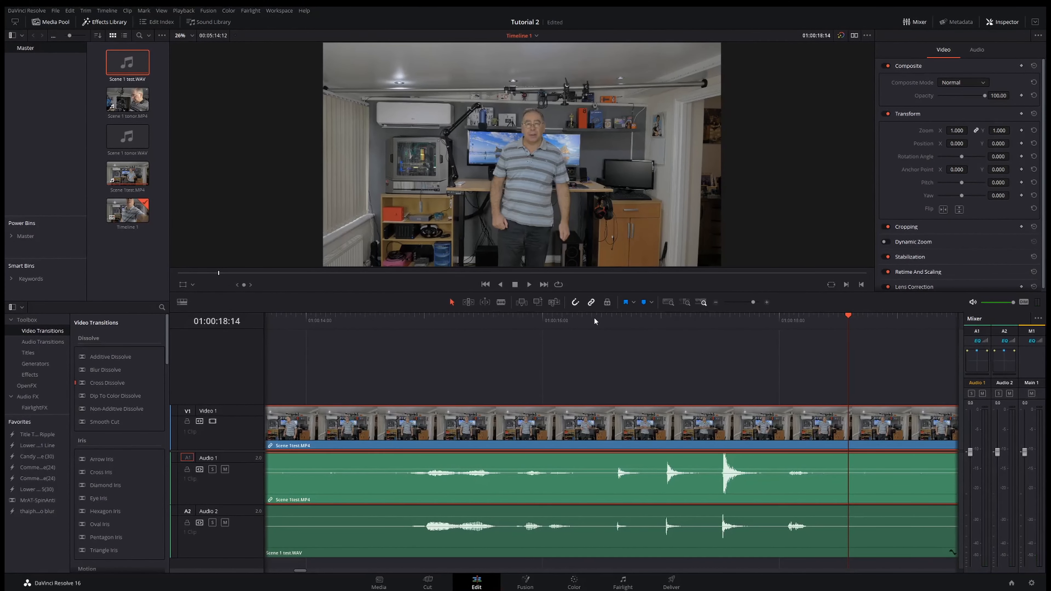
Step: Trim both ends of Scene 1 test.WAV on Audio 2 to match the start and end of Scene 1test.MP4
left_click(715, 304)
left_click(715, 304)
left_click(716, 303)
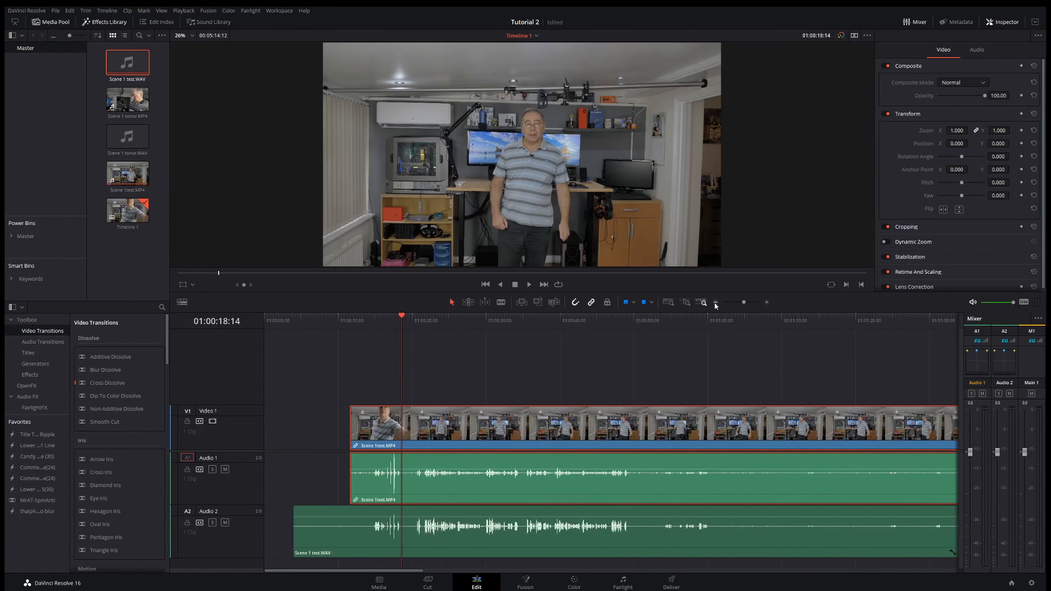
left_click(715, 303)
left_click(716, 304)
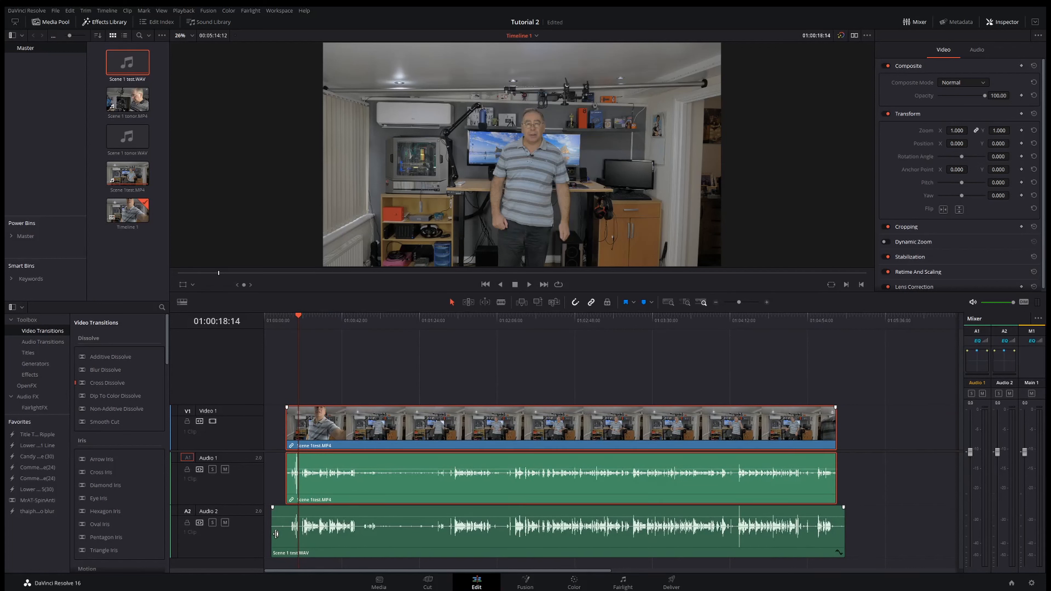
left_click_drag(276, 535, 285, 534)
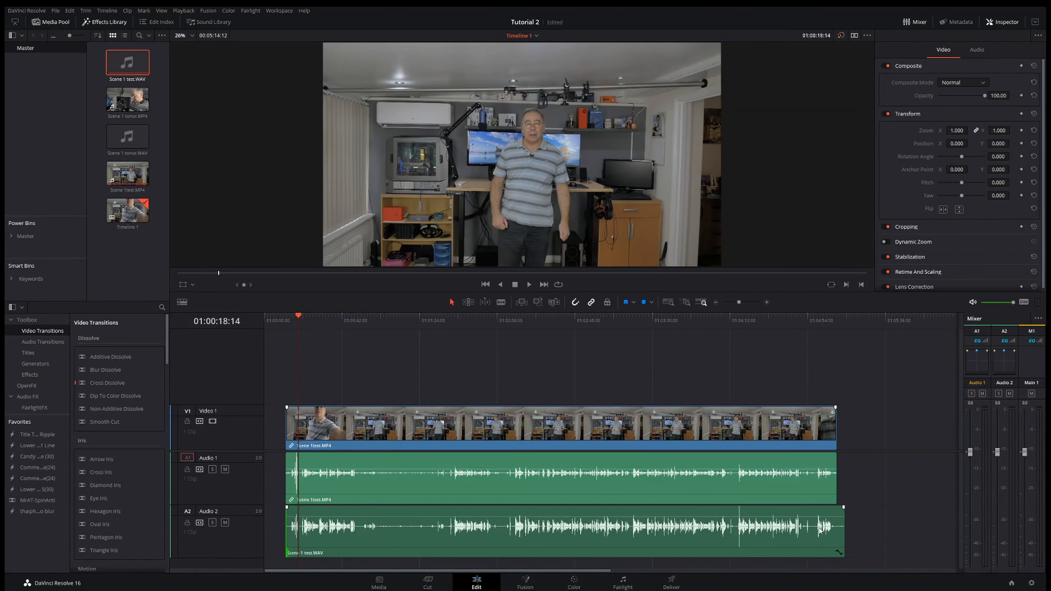
left_click_drag(844, 535, 836, 536)
Step: Mute Audio 2 and play from 01:02:17:21 to listen to the camera audio on Audio 1 alone
left_click(519, 328)
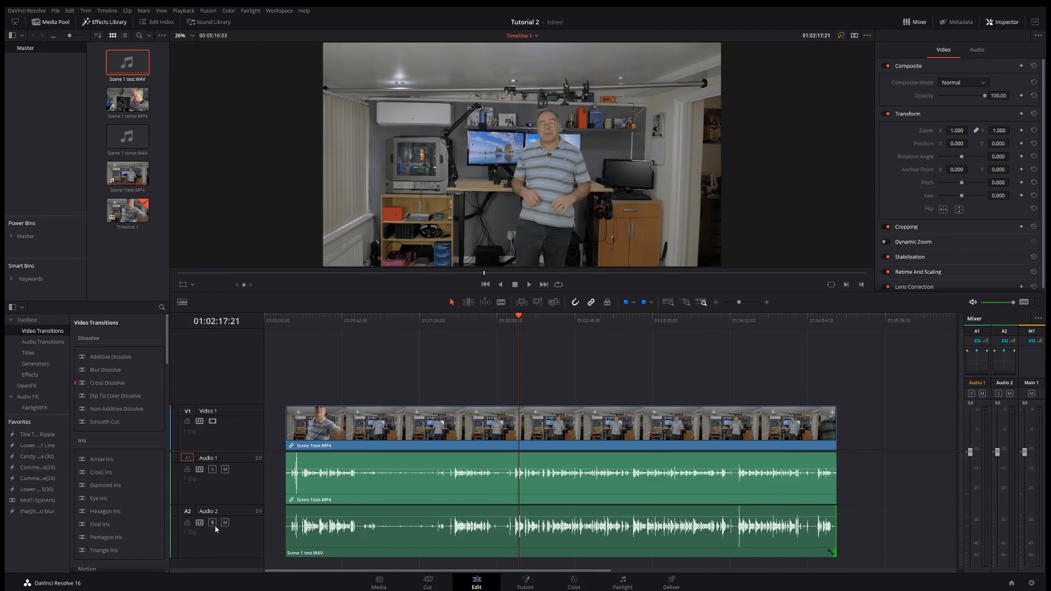
left_click(225, 523)
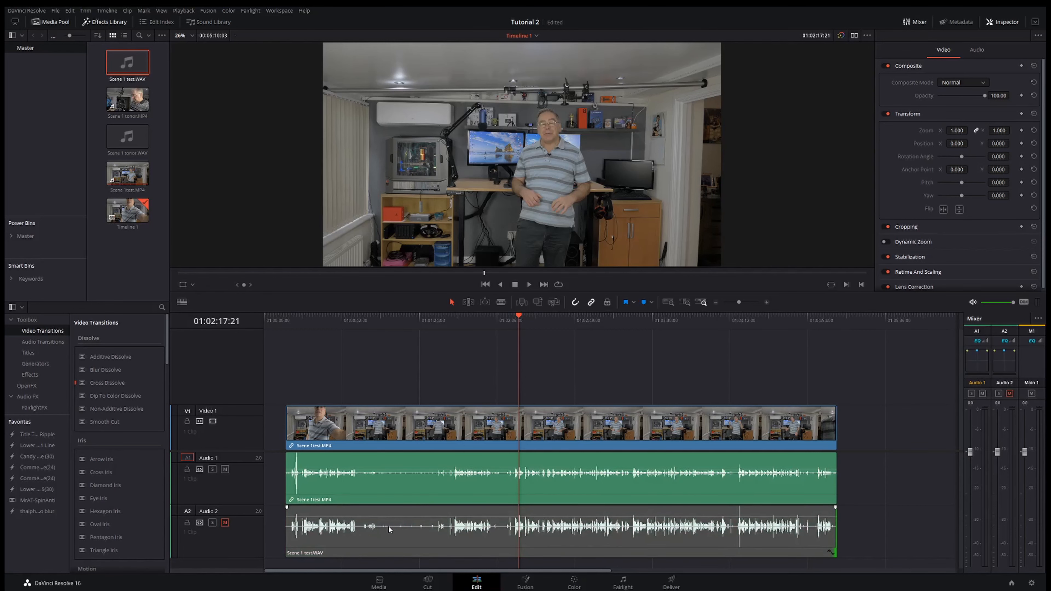
key("space")
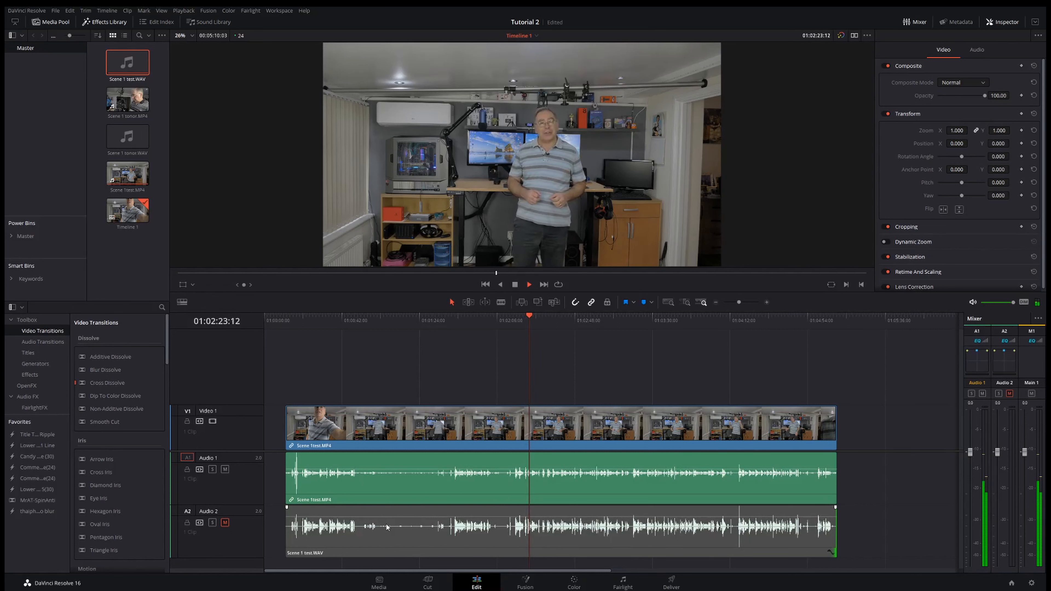
key("space")
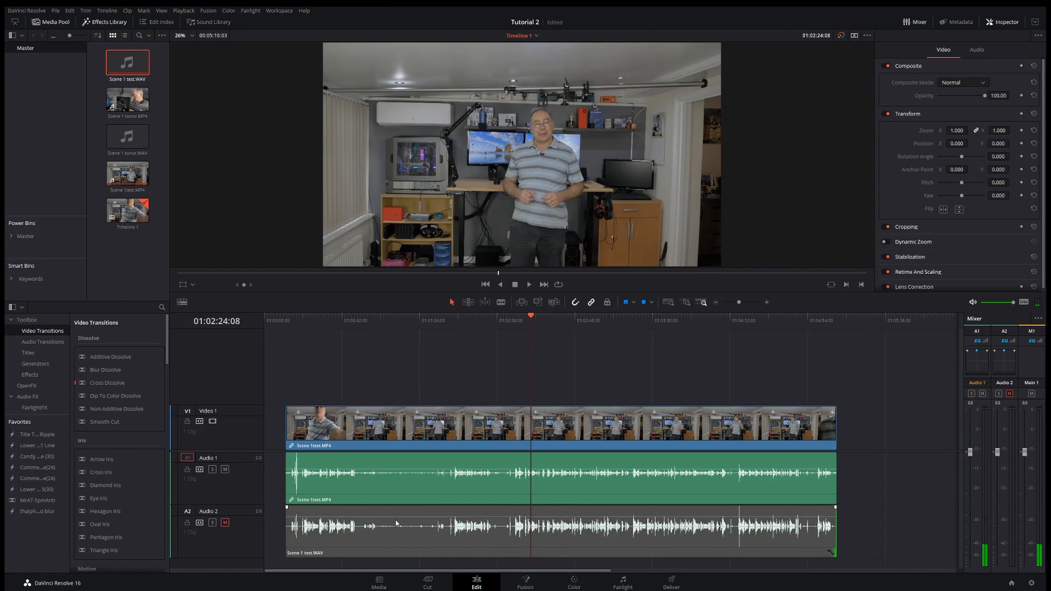
Step: Replay the same passage with Audio 1 muted and Audio 2 unmuted to hear the external recording, and unmute Audio 1
left_click(225, 470)
left_click(226, 522)
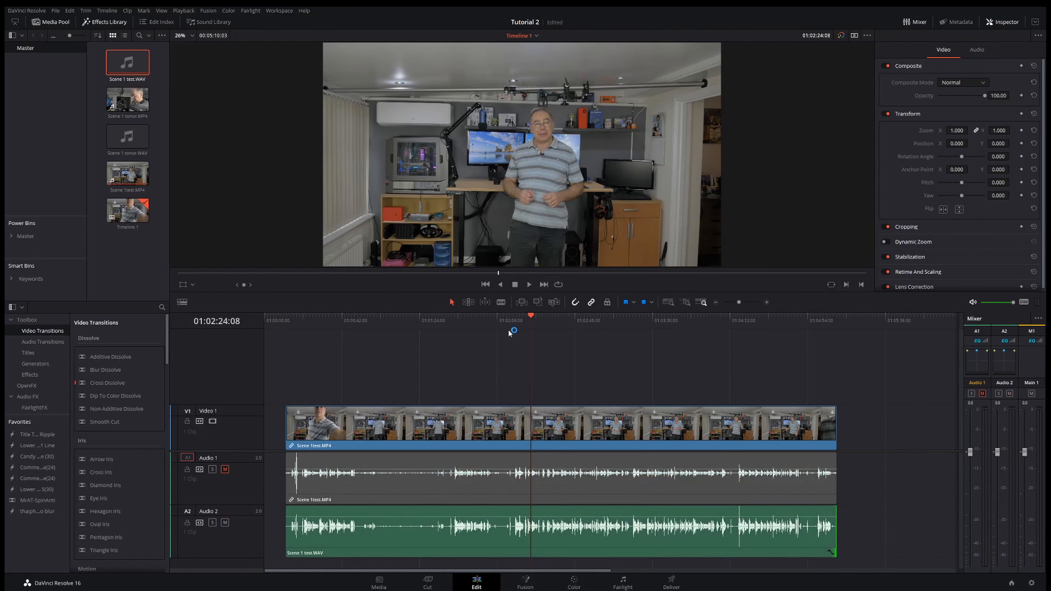
left_click(516, 326)
key("space")
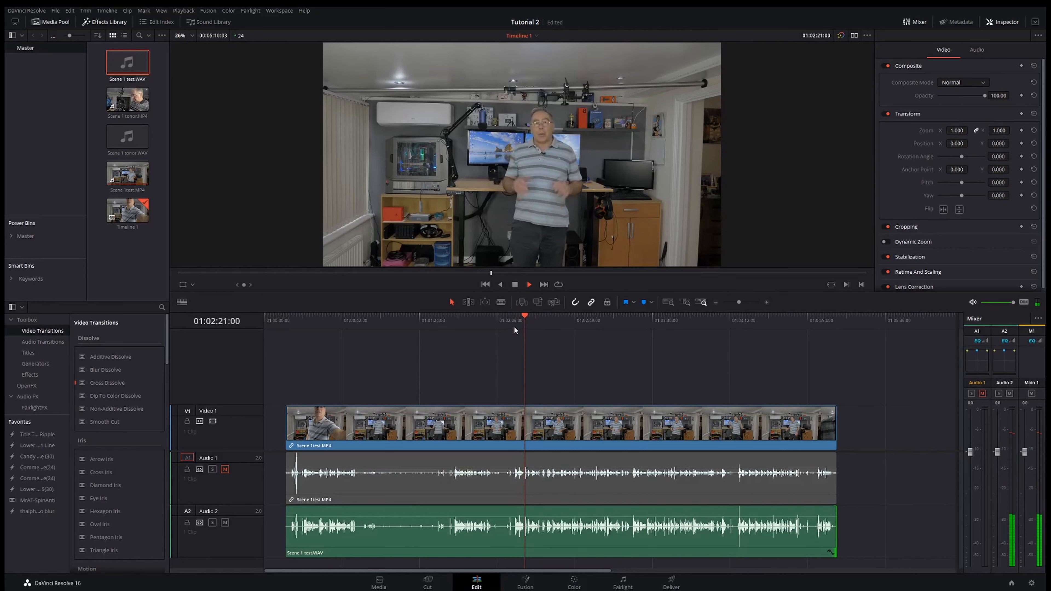
key("space")
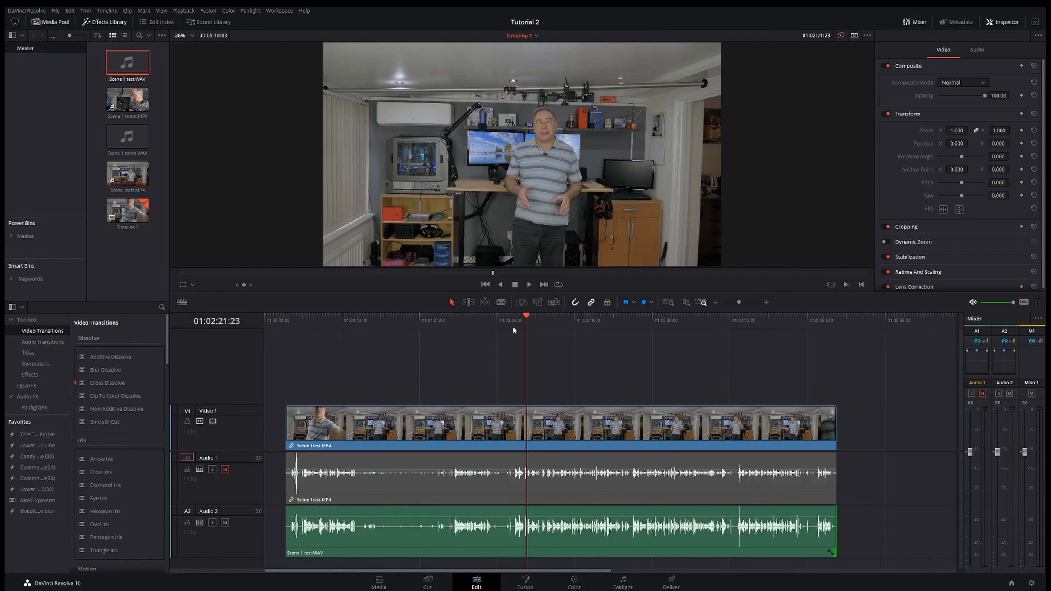
left_click(226, 470)
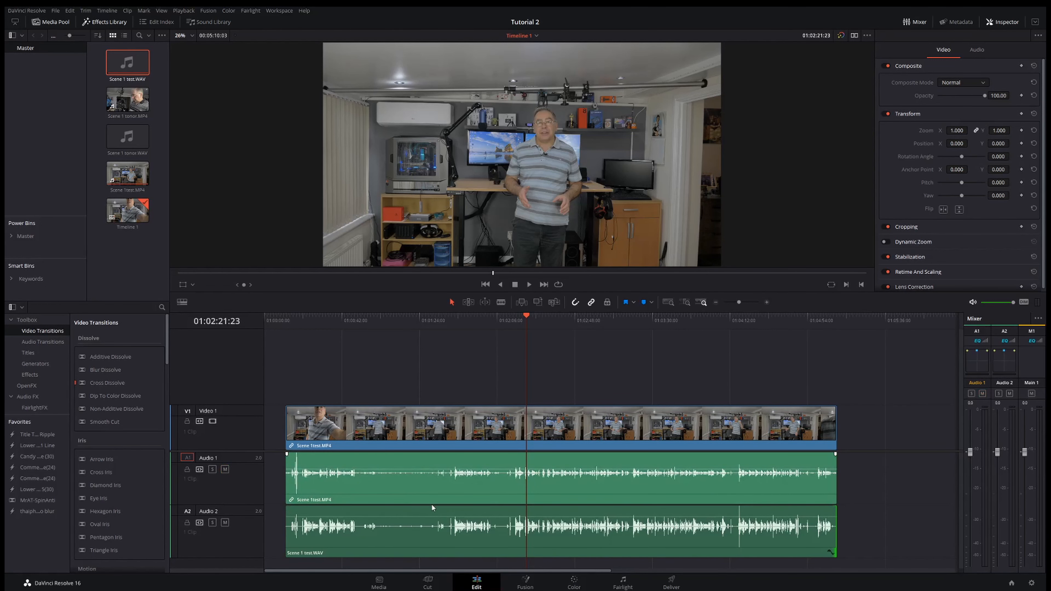
Step: Unlink the video and camera audio of Scene 1test.MP4
left_click(453, 490)
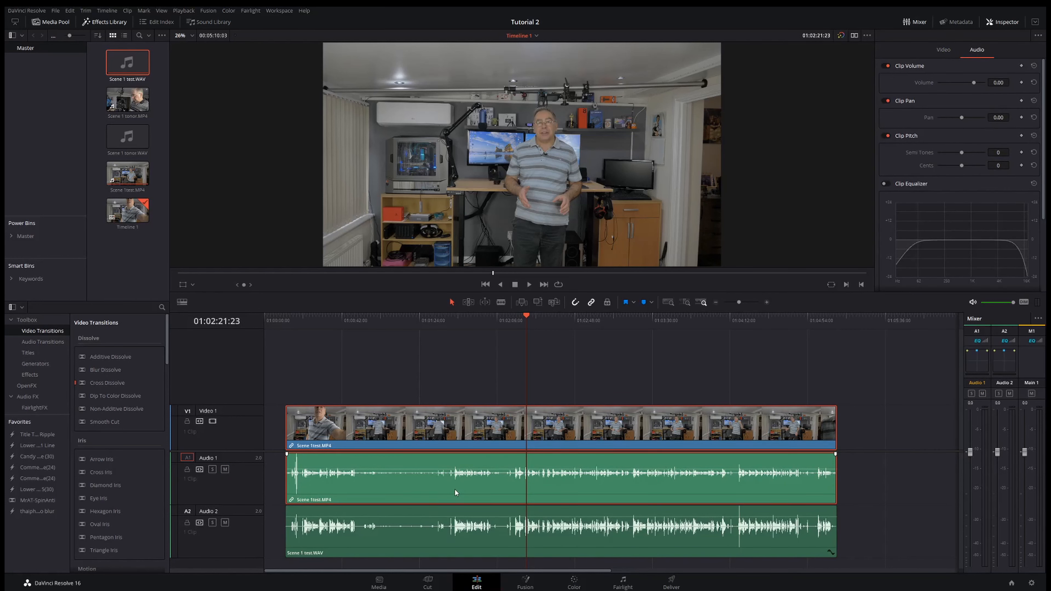
right_click(455, 489)
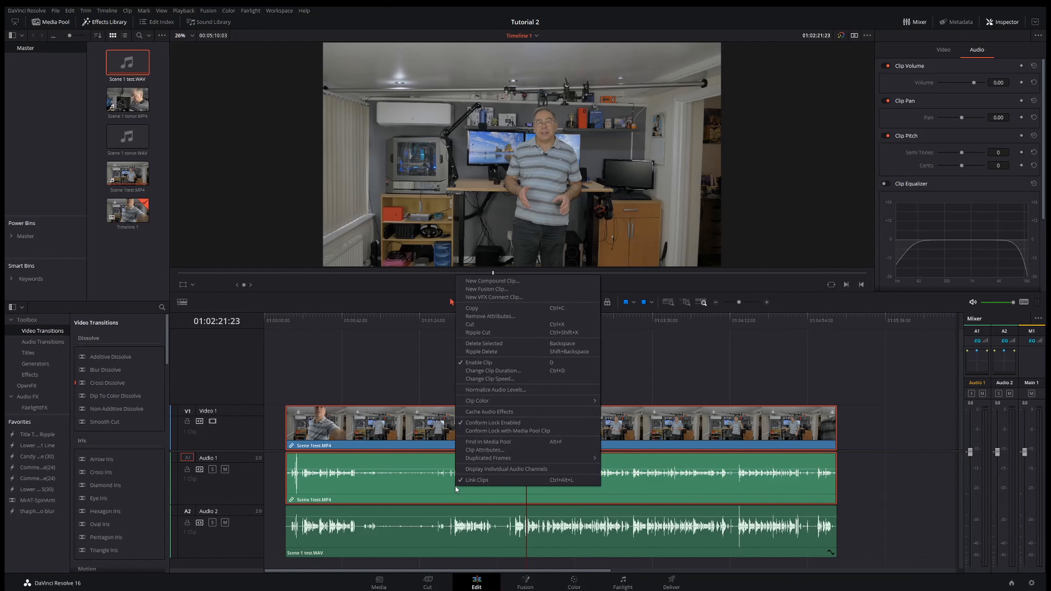
left_click(481, 480)
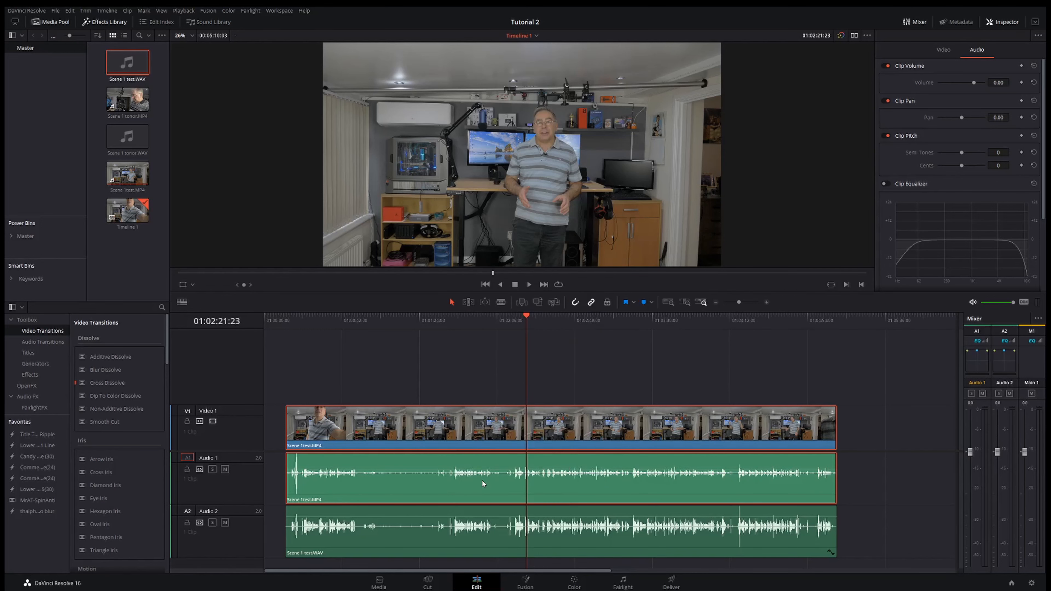
Step: Select the WAV, the camera audio and the video clip one by one to check that each is independent
left_click(491, 374)
left_click(502, 536)
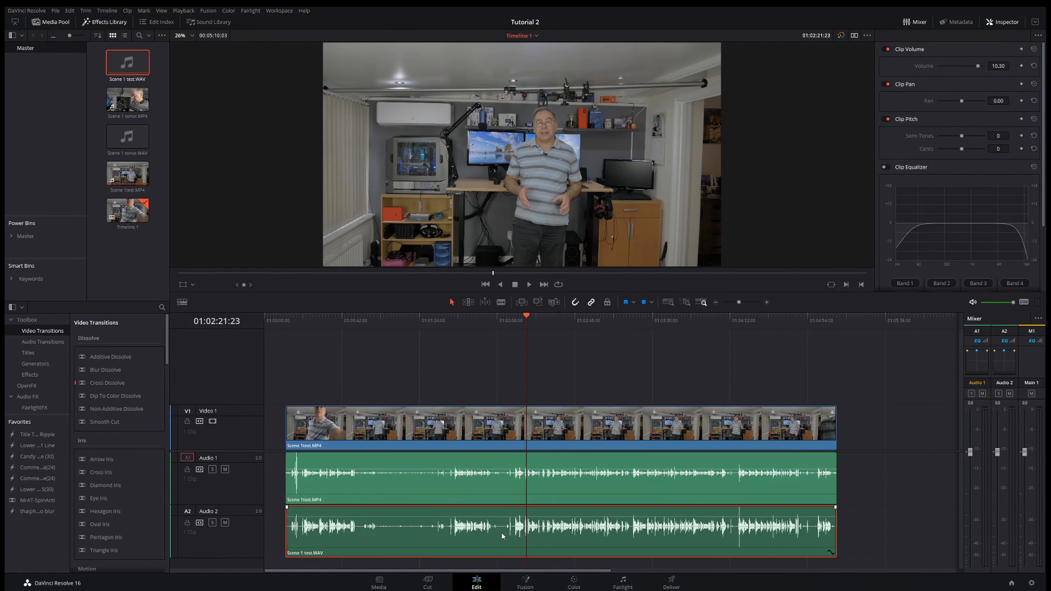
left_click(575, 491)
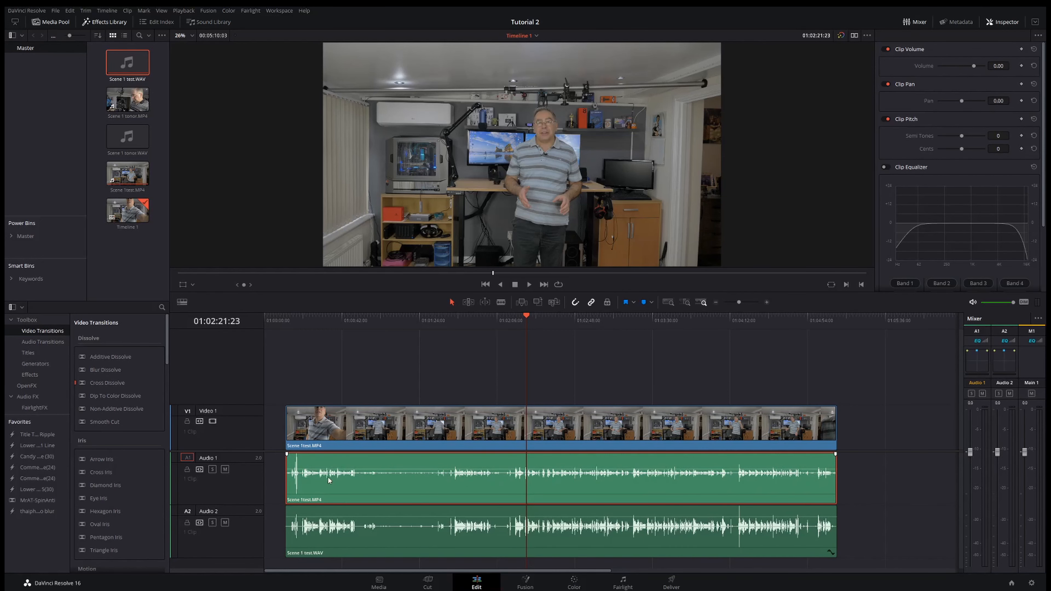
left_click(503, 435)
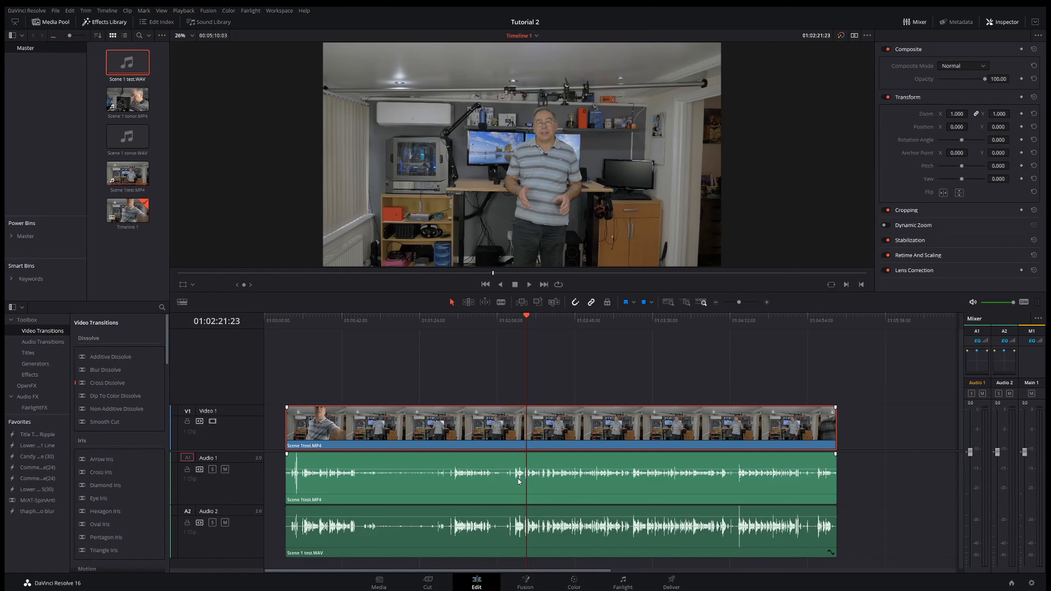
Step: Delete the Scene 1test.MP4 camera audio clip from Audio 1
left_click(515, 487)
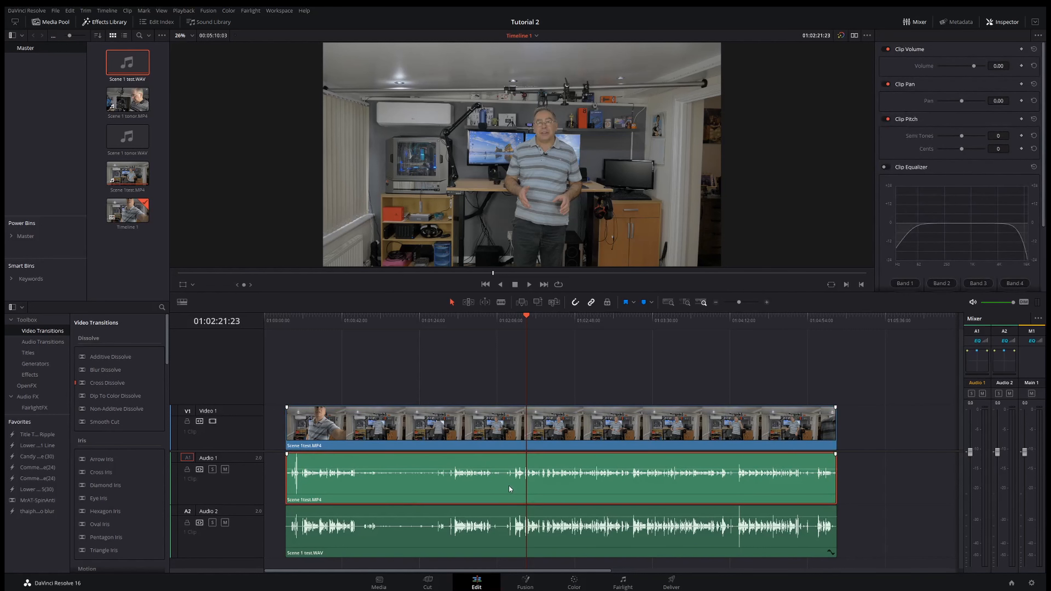
right_click(507, 488)
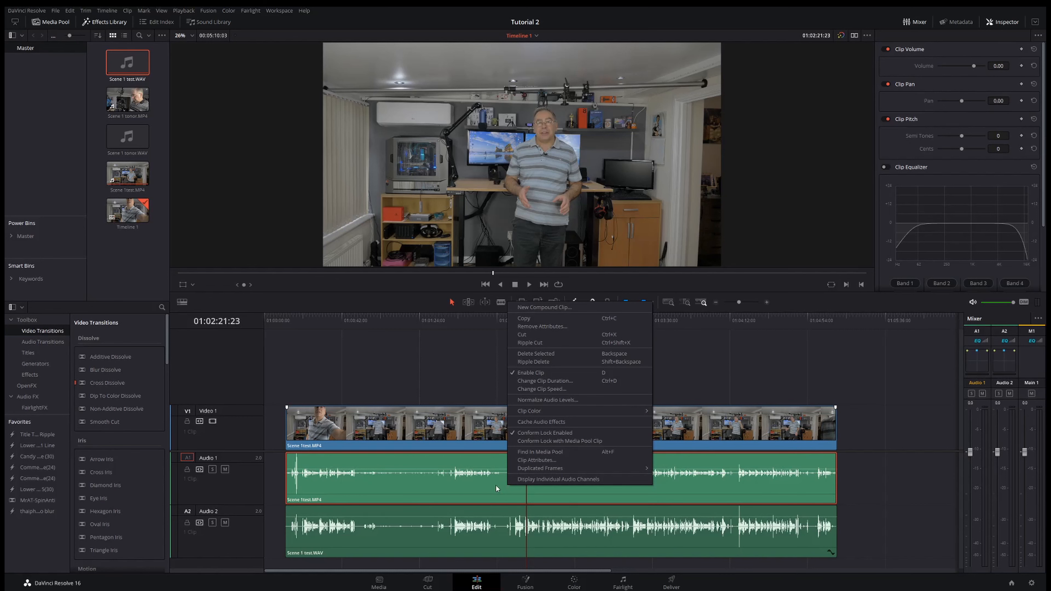
left_click(485, 482)
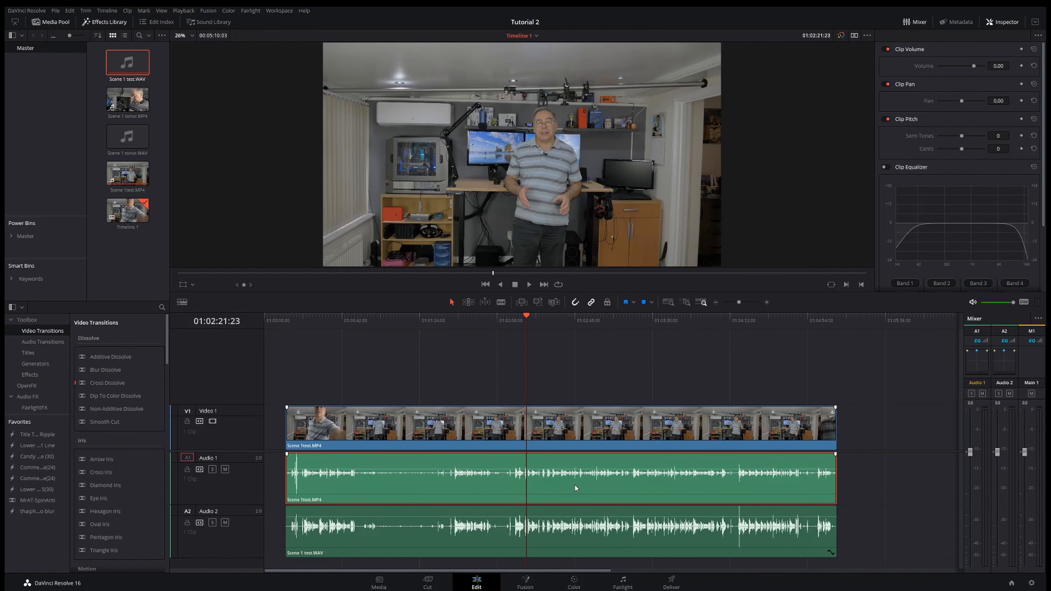
key("Delete")
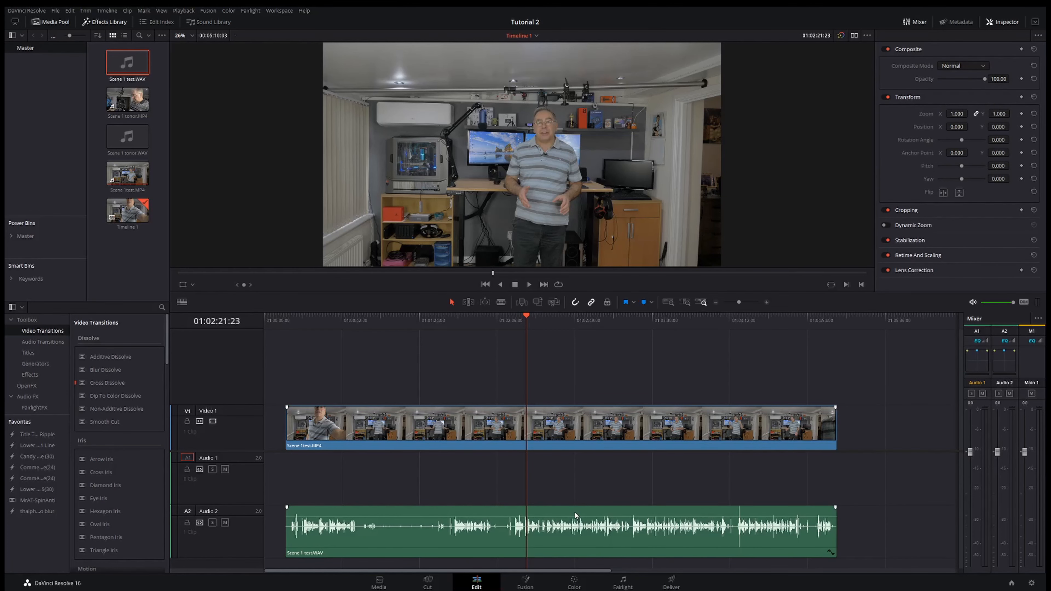
Step: Move Scene 1 test.WAV from Audio 2 up to Audio 1, keeping its start flush with the video clip
left_click_drag(575, 513, 596, 485)
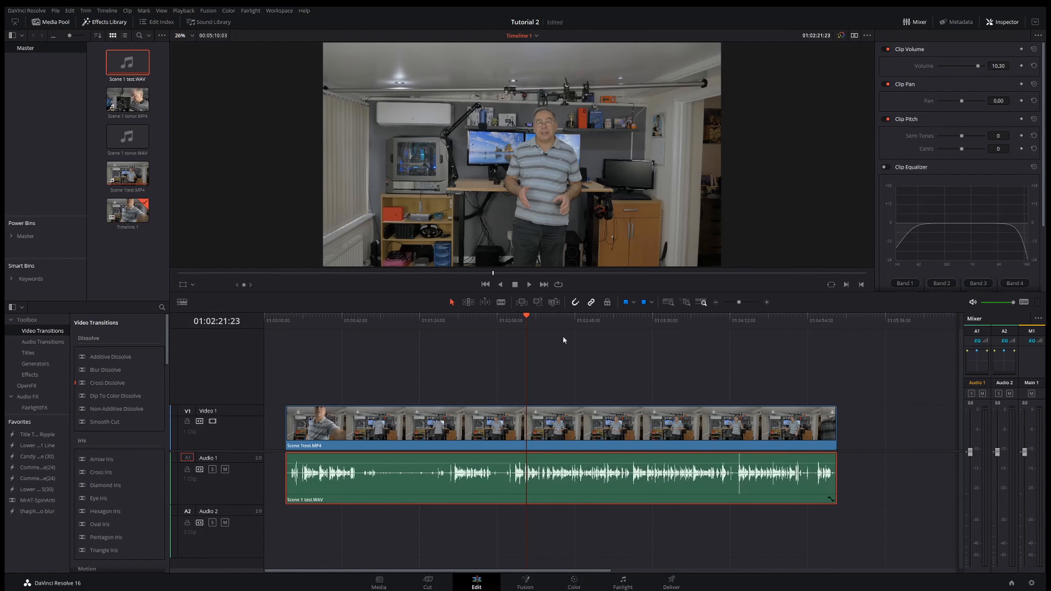
left_click(575, 304)
mouse_move(579, 490)
left_mouse_down()
mouse_move(617, 485)
mouse_move(569, 483)
mouse_move(583, 480)
left_mouse_up()
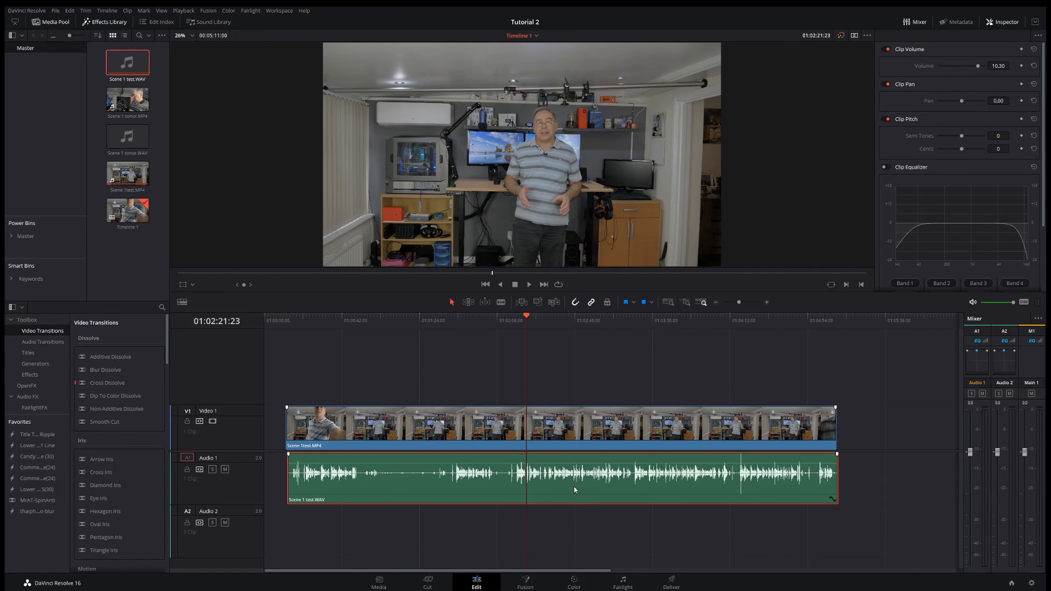
mouse_move(575, 486)
left_mouse_down()
mouse_move(594, 491)
mouse_move(578, 492)
left_mouse_up()
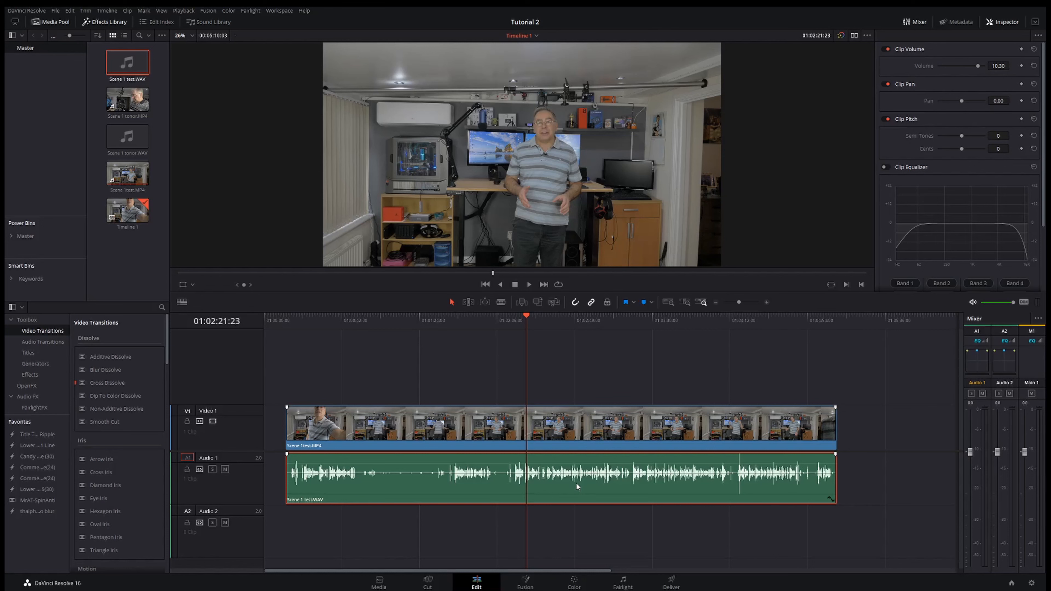
Step: Link the Scene 1test.MP4 video on Video 1 with Scene 1 test.WAV on Audio 1
left_click(591, 430)
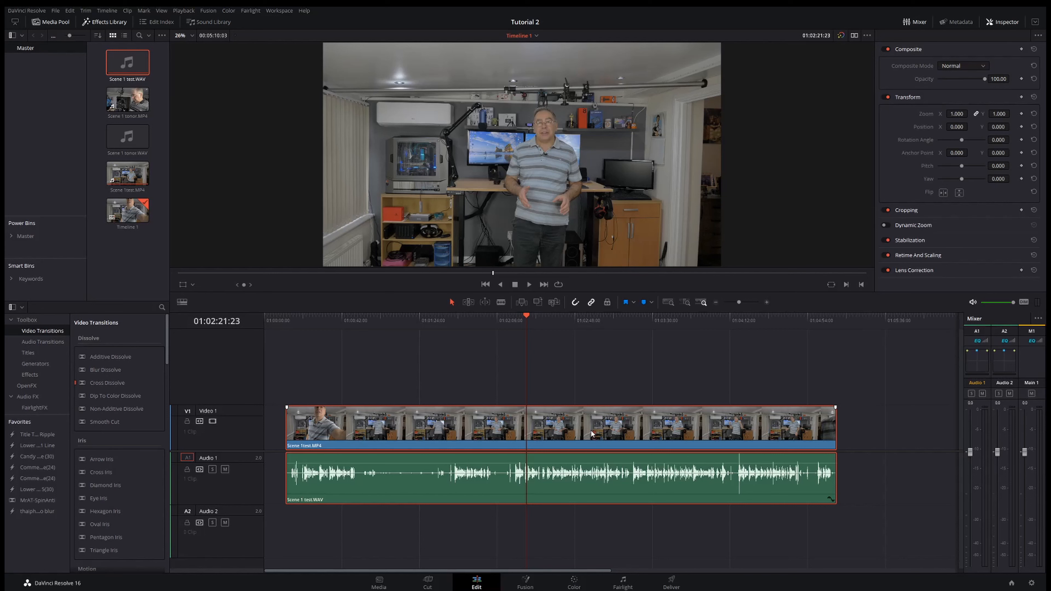
right_click(590, 430)
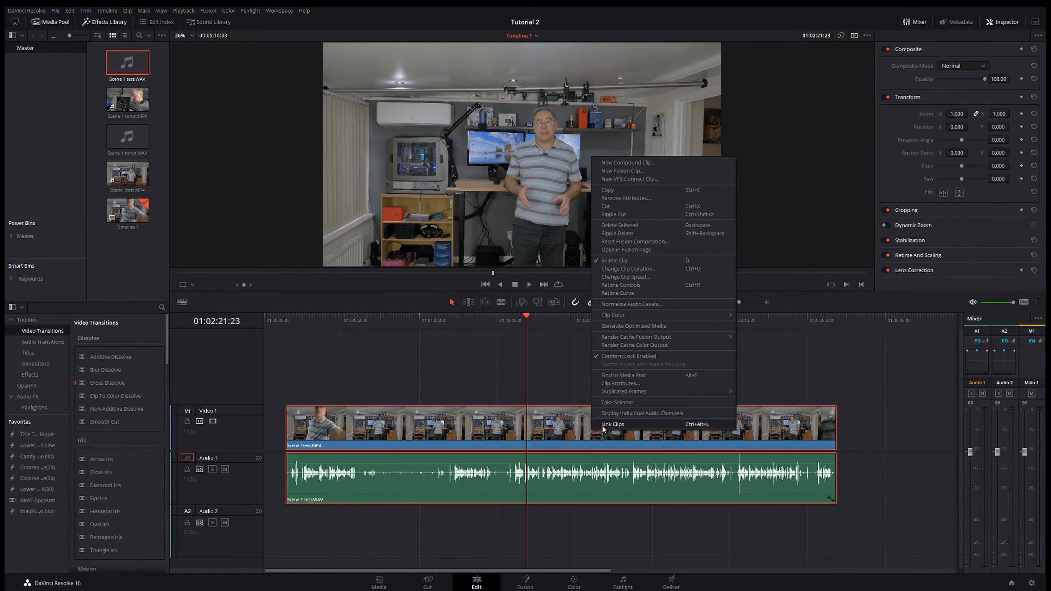
left_click(613, 425)
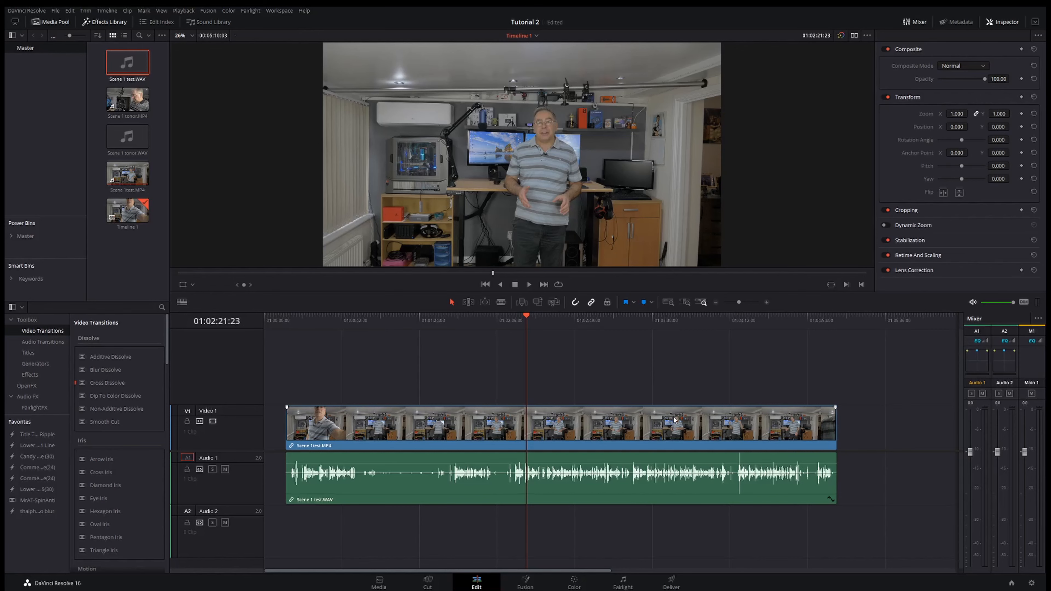
Step: Move the linked video and WAV clips to the start of the timeline and return the playhead to 01:00:00:00
left_click_drag(674, 419, 653, 422)
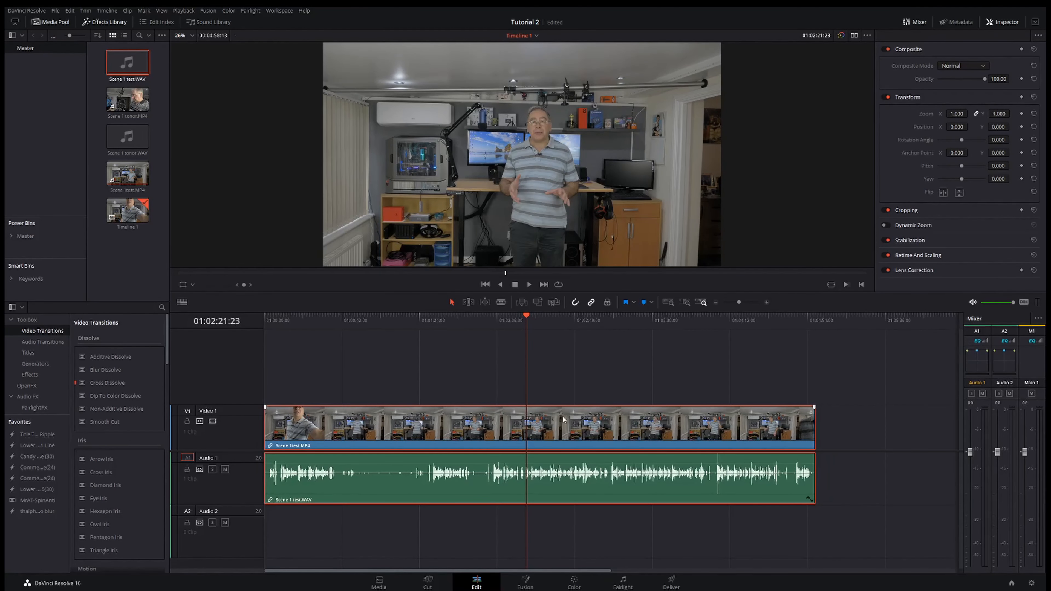
left_click_drag(187, 273, 170, 273)
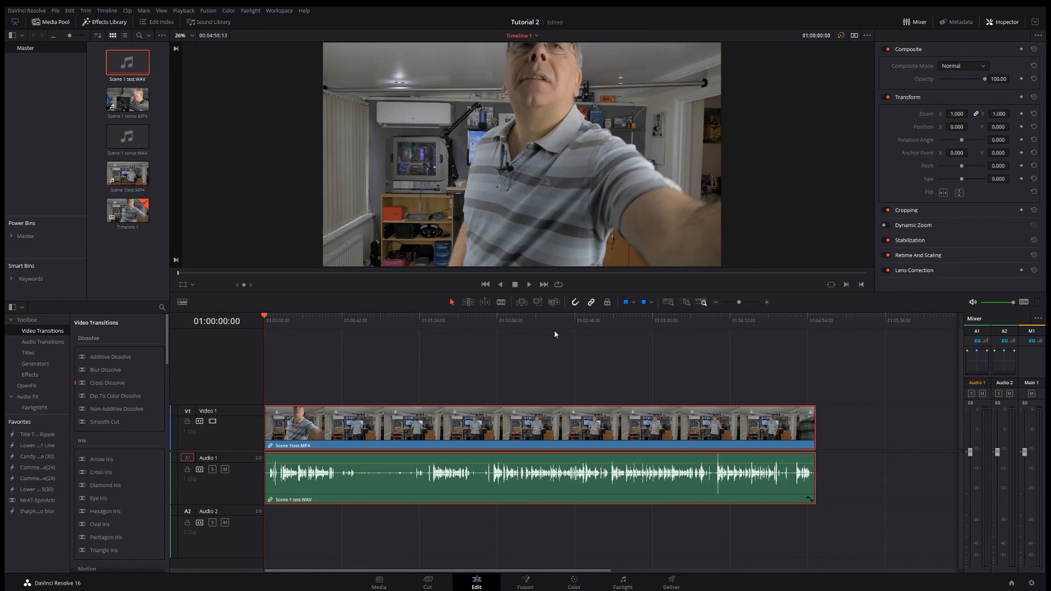
Step: Audition the linked clips around 01:03:05 to find the start of the wanted speech, and park the playhead at 01:03:07:14
left_click(607, 319)
key("space")
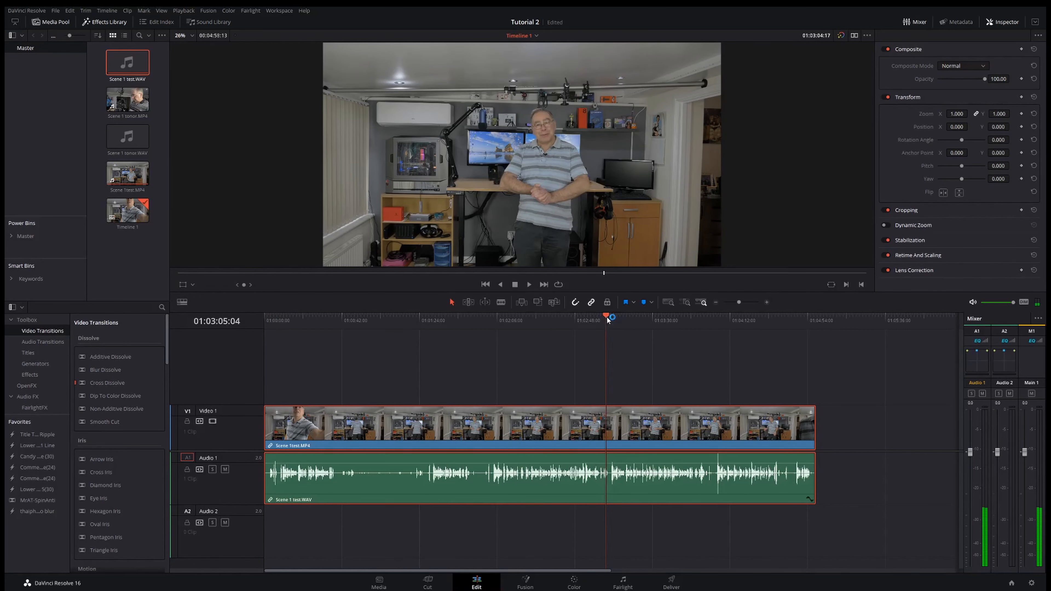
mouse_move(609, 317)
left_mouse_down()
mouse_move(580, 317)
mouse_move(607, 321)
left_mouse_up()
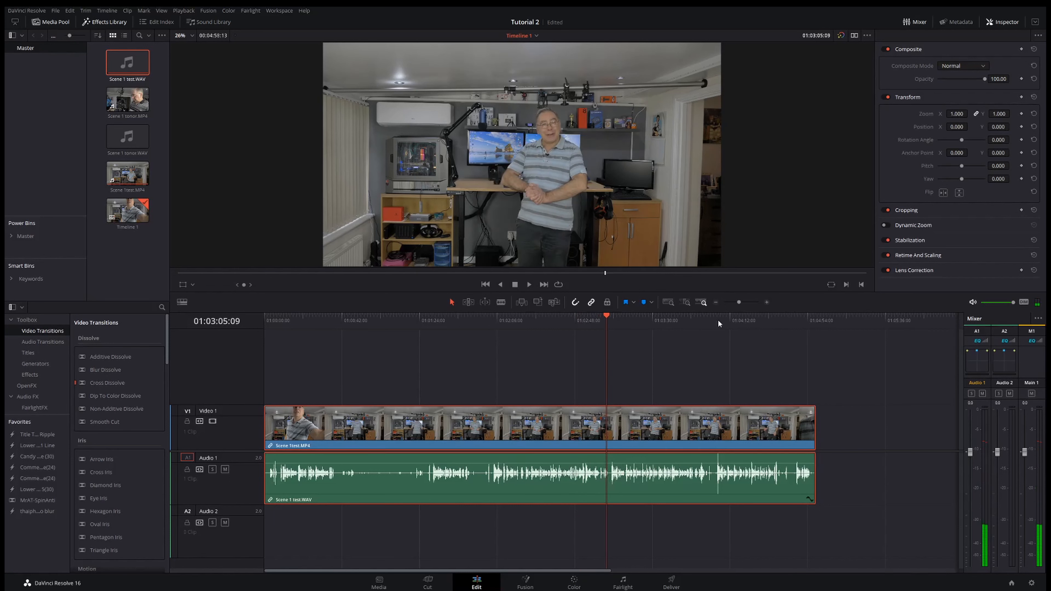
left_click(766, 302)
left_click(766, 302)
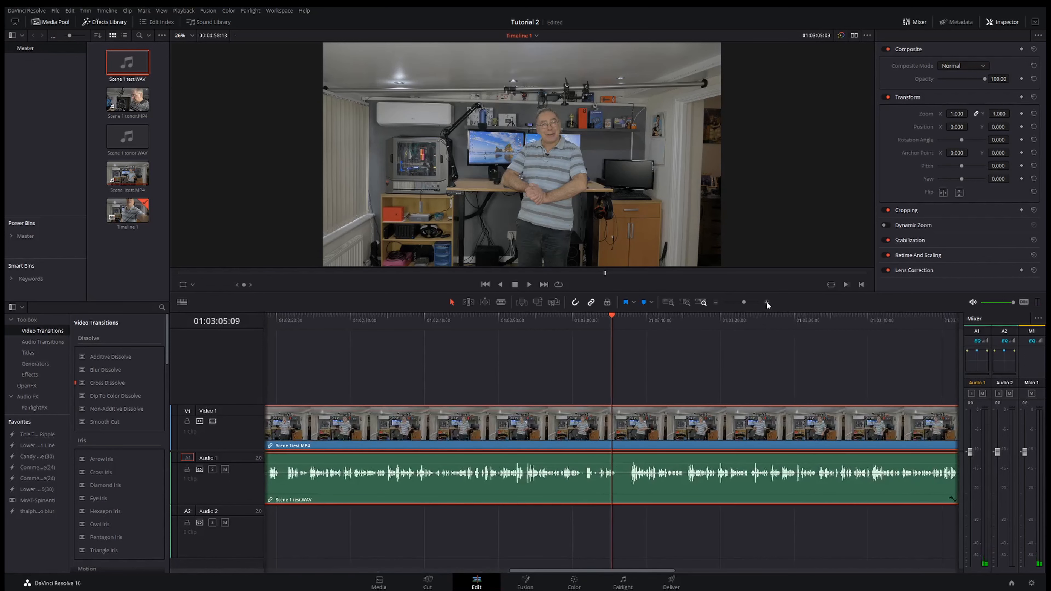
left_click(766, 302)
left_click(766, 302)
left_click(616, 317)
left_click_drag(616, 317, 674, 322)
key("space")
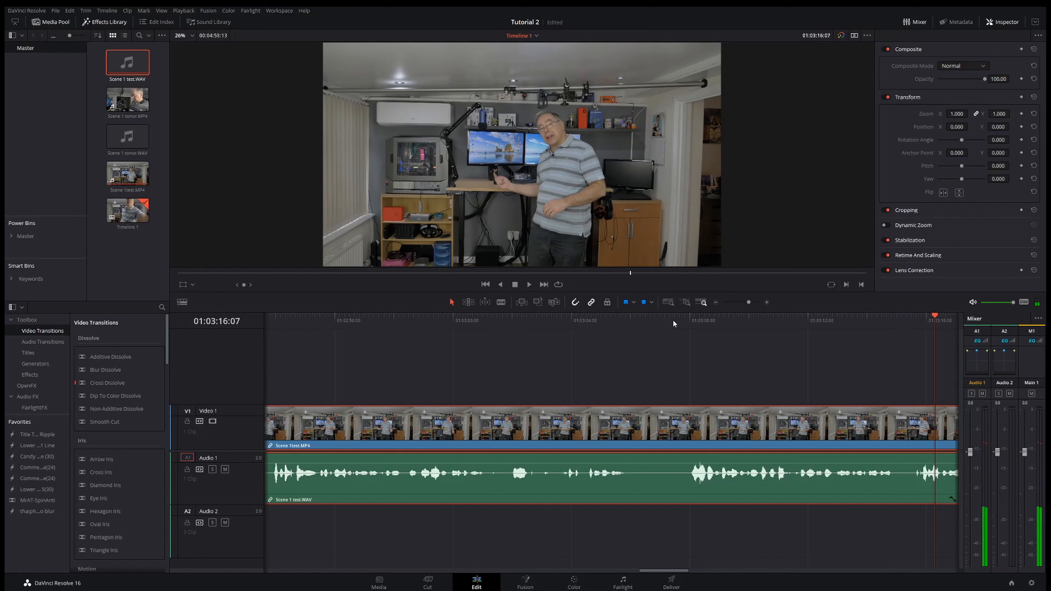
left_click(673, 321)
left_click_drag(674, 321, 677, 321)
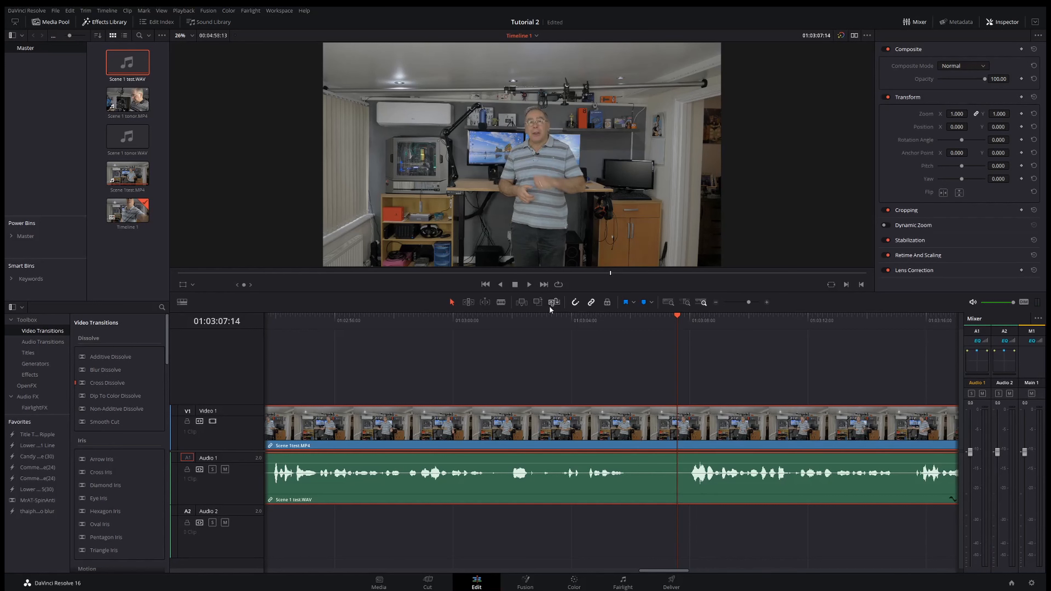
Step: Split the linked video and WAV clips at 01:03:07:14 with the Blade tool and return to the selection tool
left_click(501, 302)
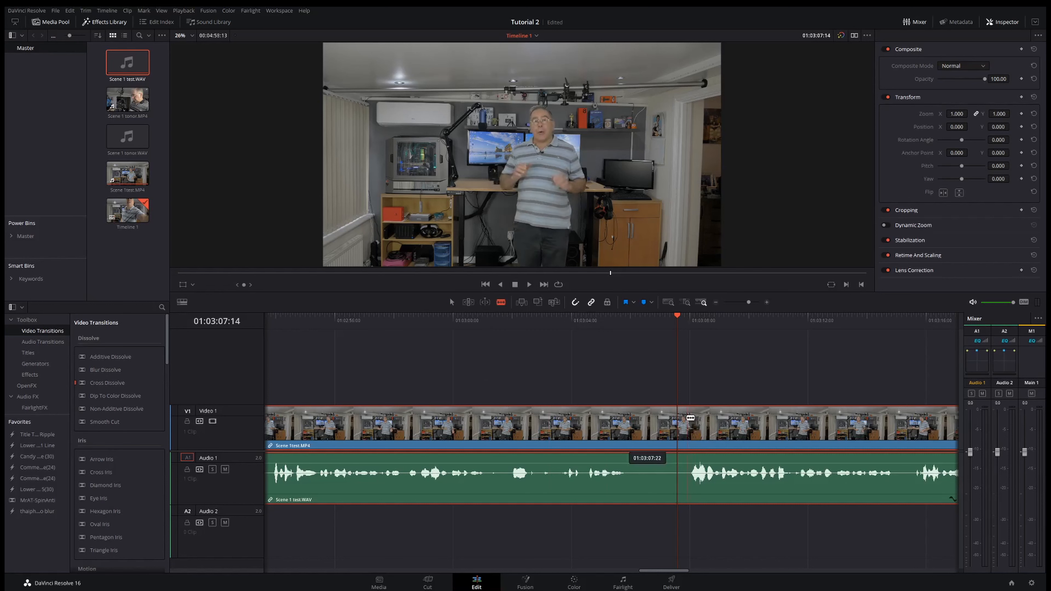
left_click(678, 418)
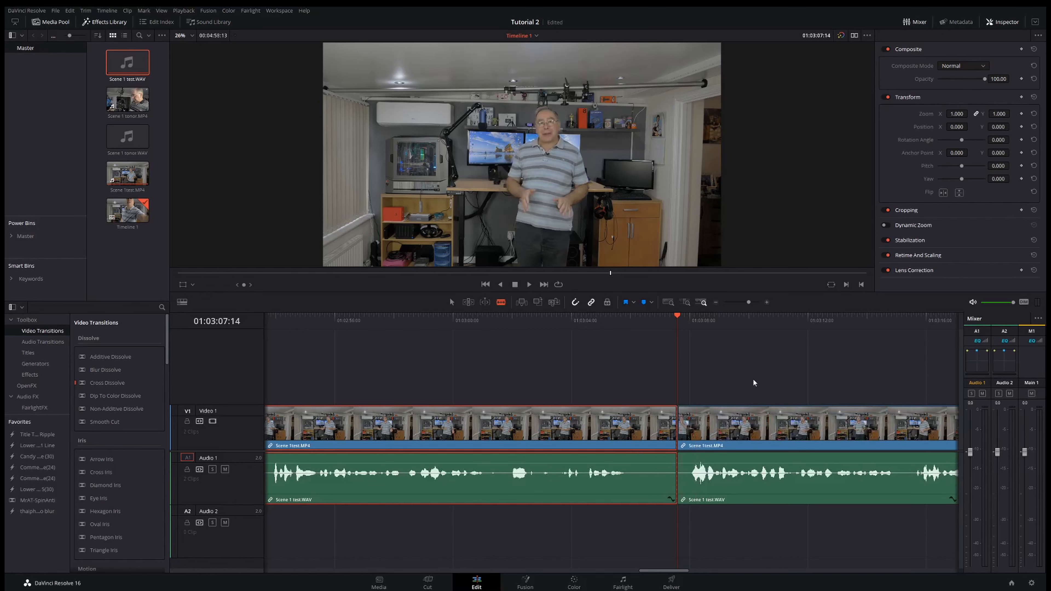
left_click(451, 303)
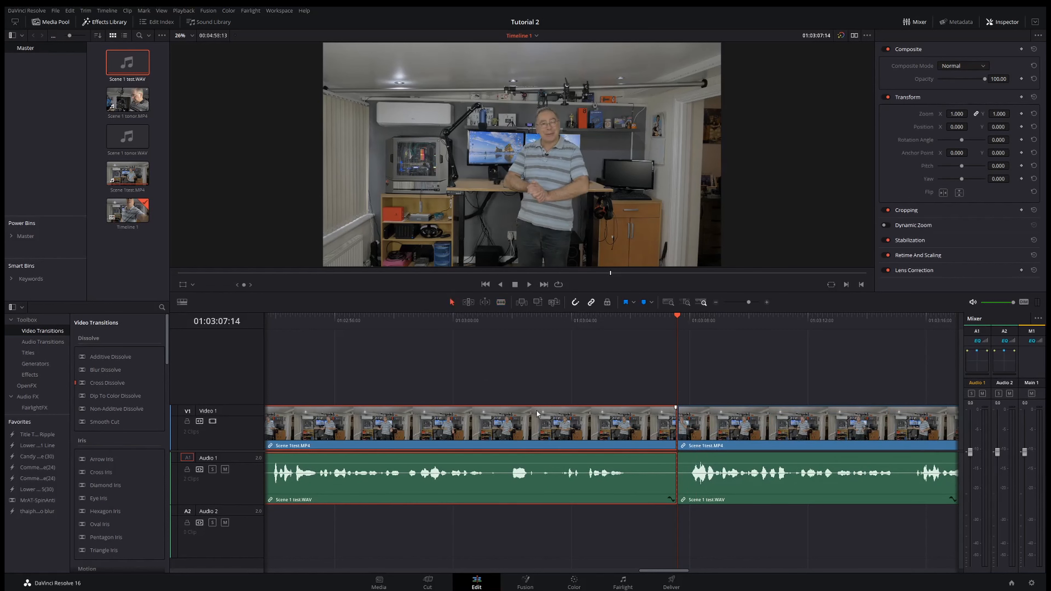
Step: Ripple cut the linked segment before the split so the remaining clips close up to the timeline start
right_click(542, 418)
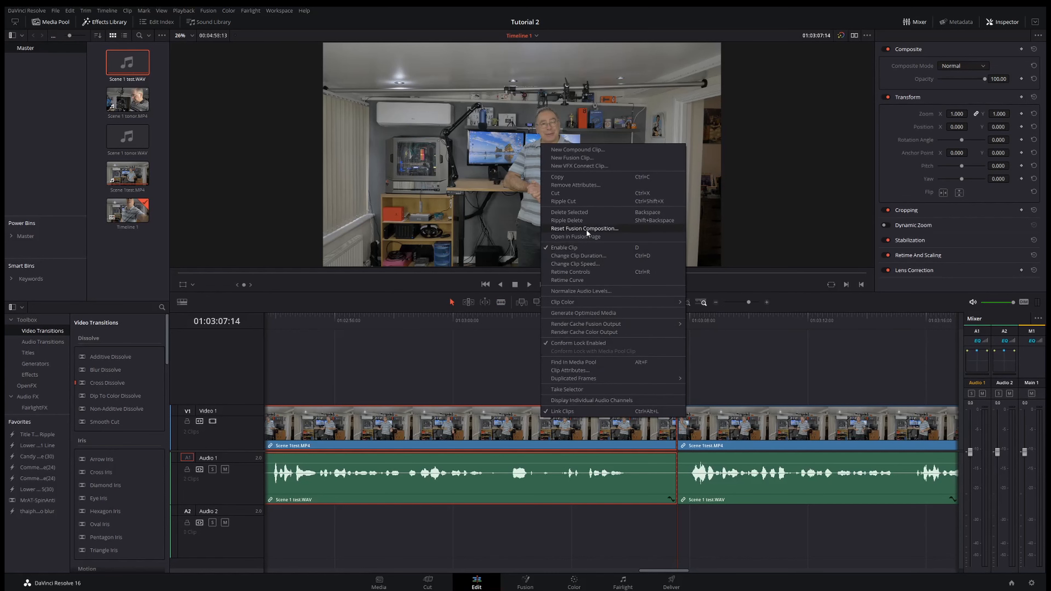
left_click(570, 201)
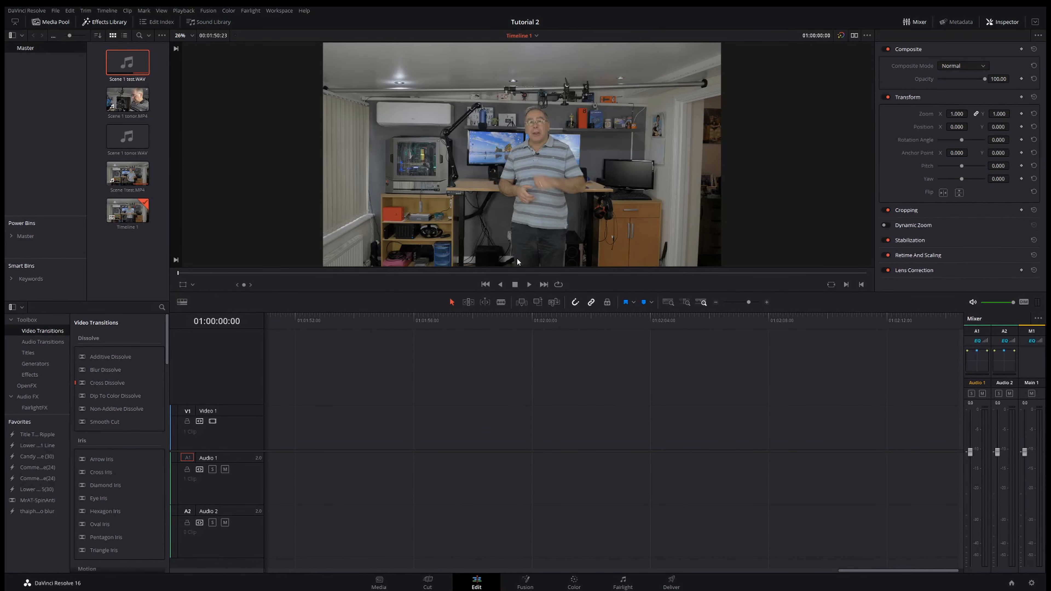
left_click(716, 303)
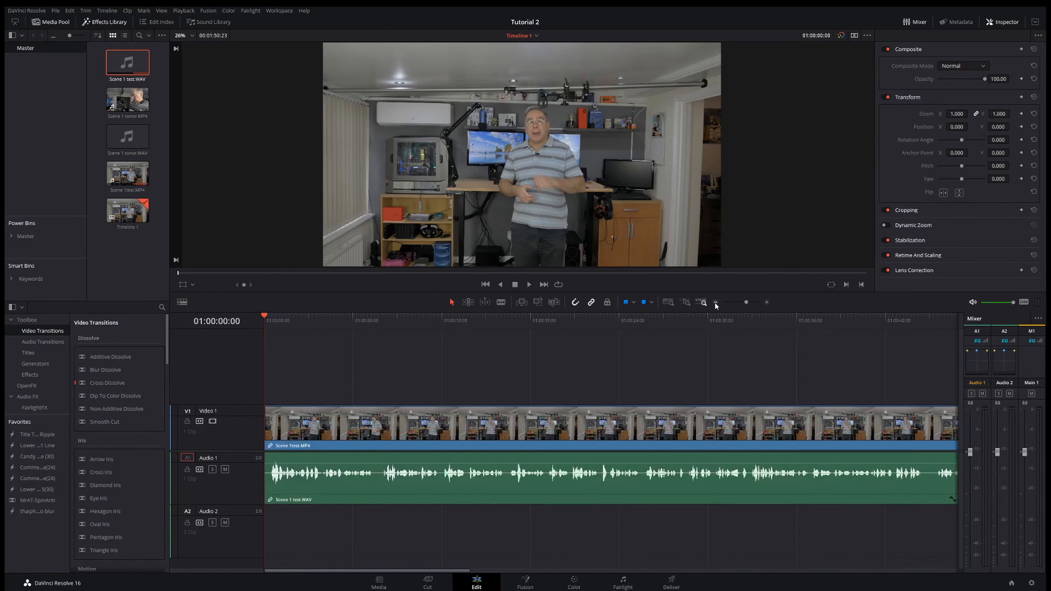
left_click(715, 303)
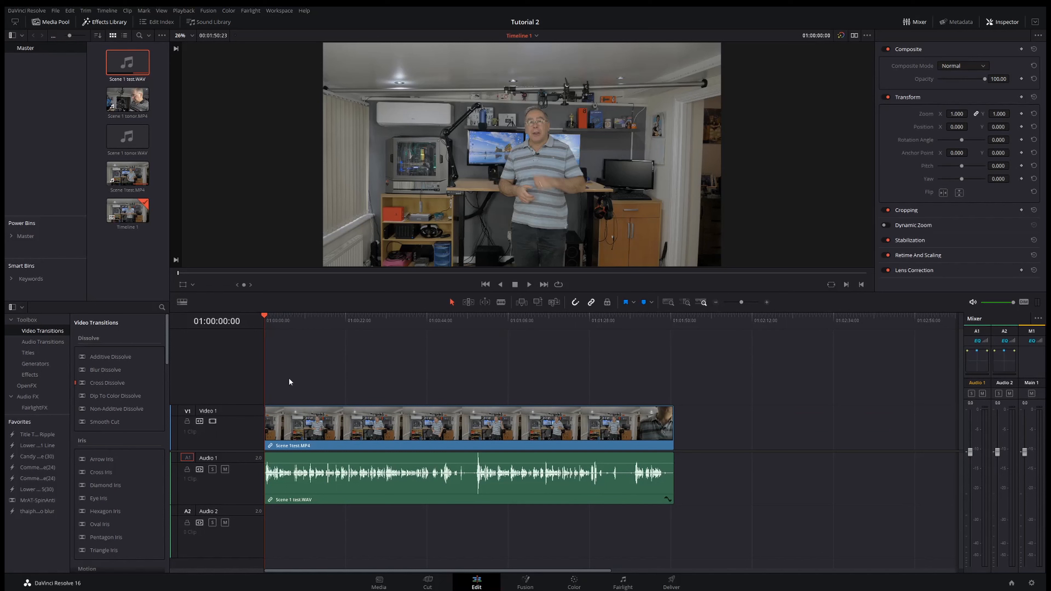
Step: Play the opening of the remaining clips to check the cut, and return the playhead to 01:00:00:00
key("space")
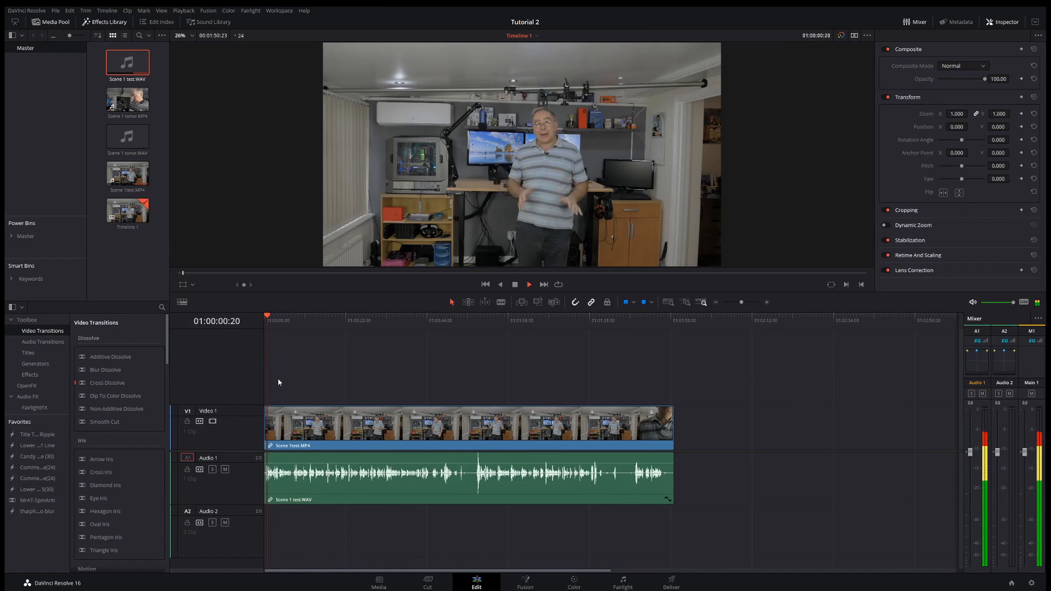
key("space")
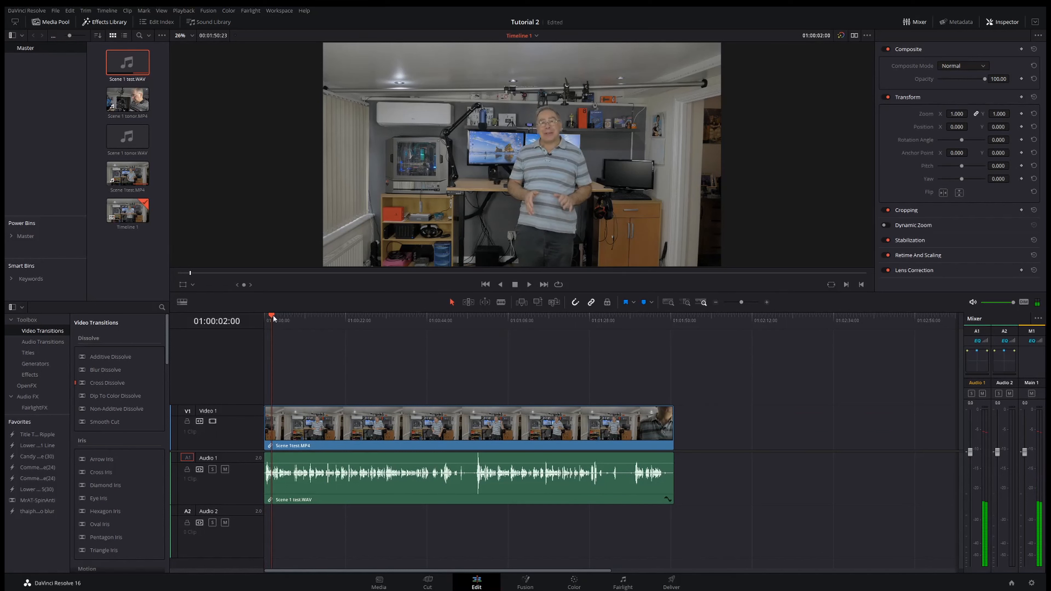
left_click_drag(273, 315, 260, 316)
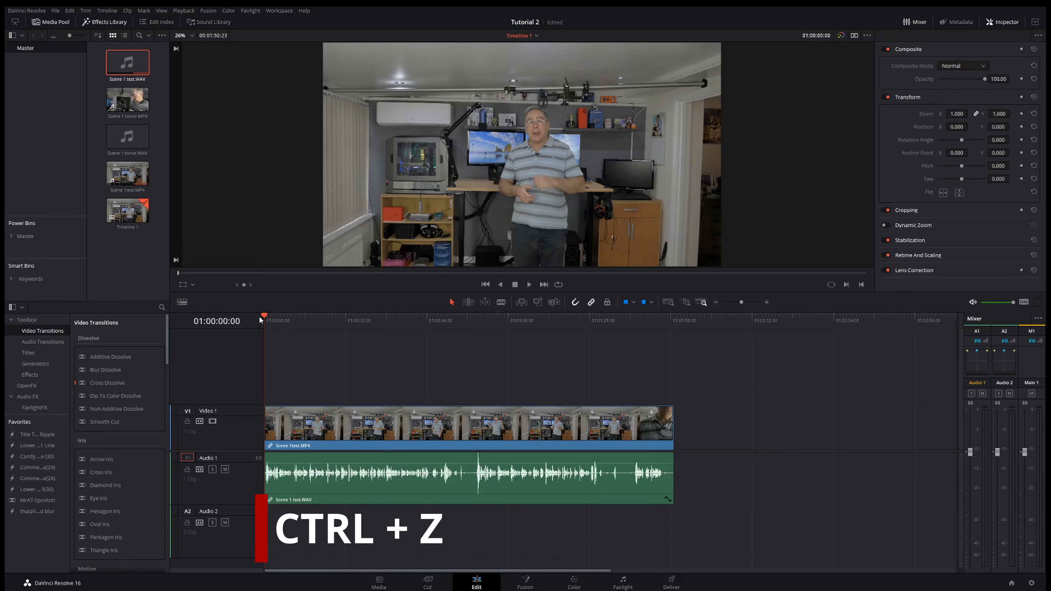
Step: Undo the ripple cut and the blade split to restore the full-length linked clips
key("ctrl+z")
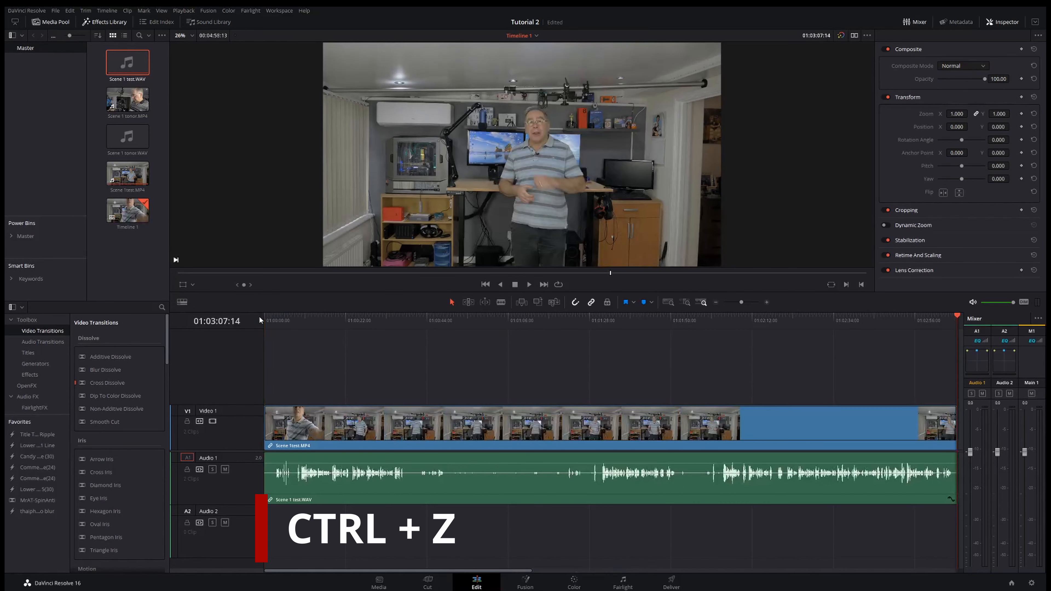
left_click(715, 303)
left_click_drag(625, 321, 643, 322)
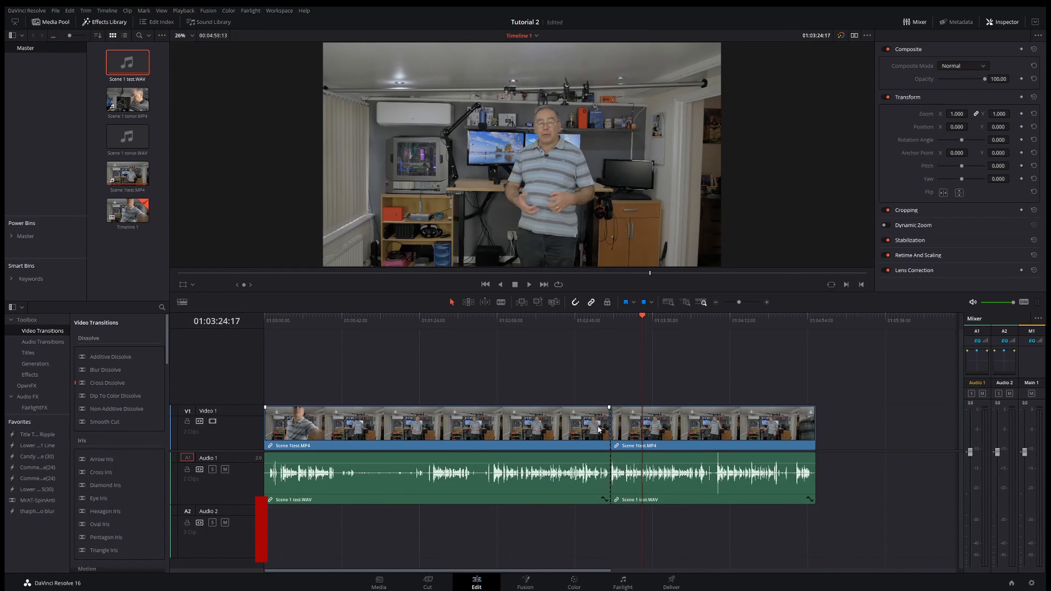
key("ctrl+z")
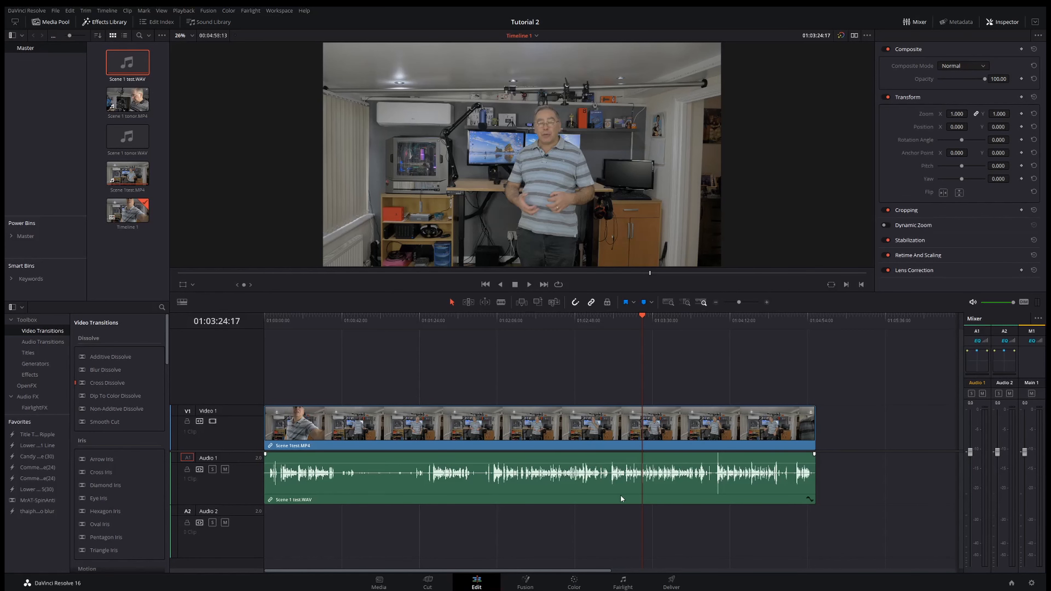
Step: Find the speech start by playback and trim the start of the linked video and WAV clips to 01:03:06:22
left_click(613, 322)
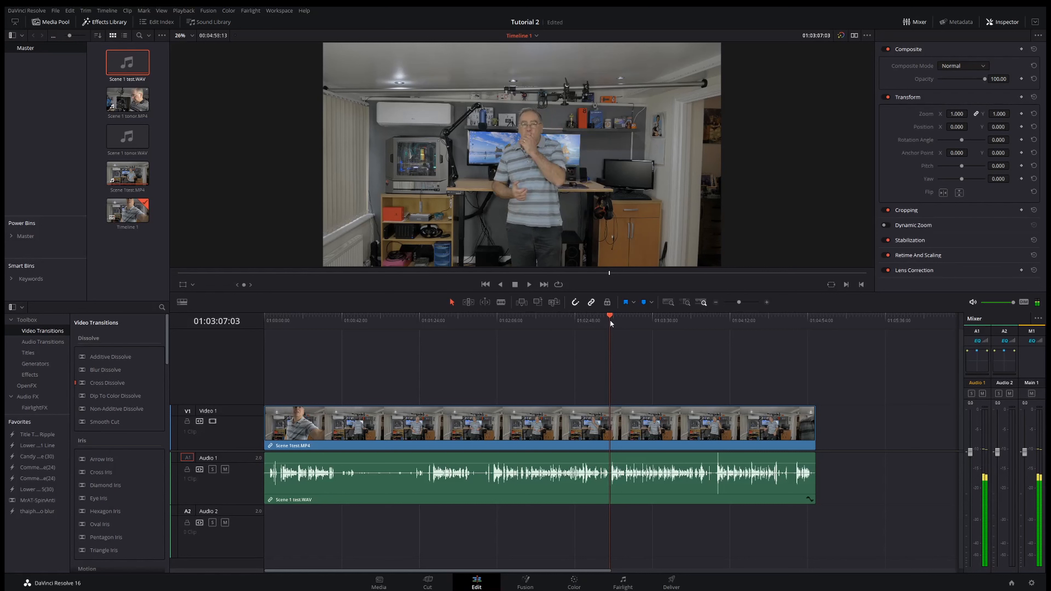
key("space")
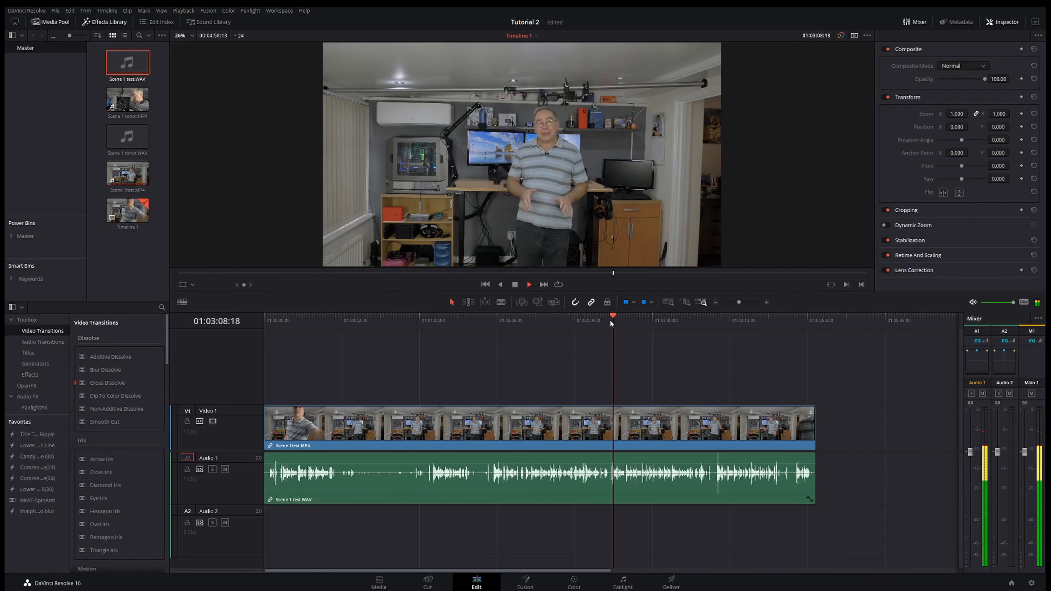
key("space")
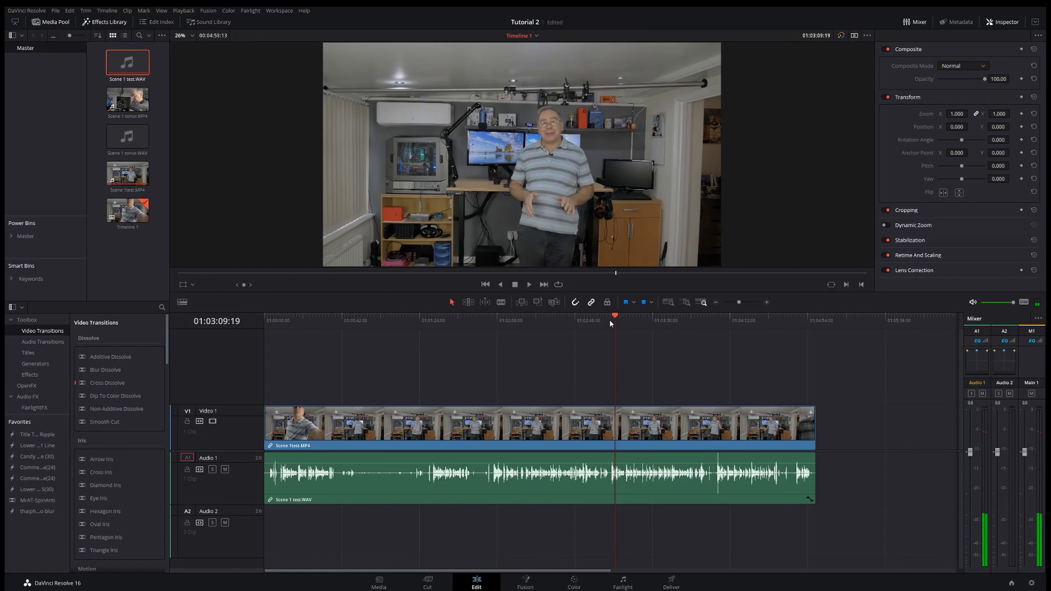
left_click(610, 321)
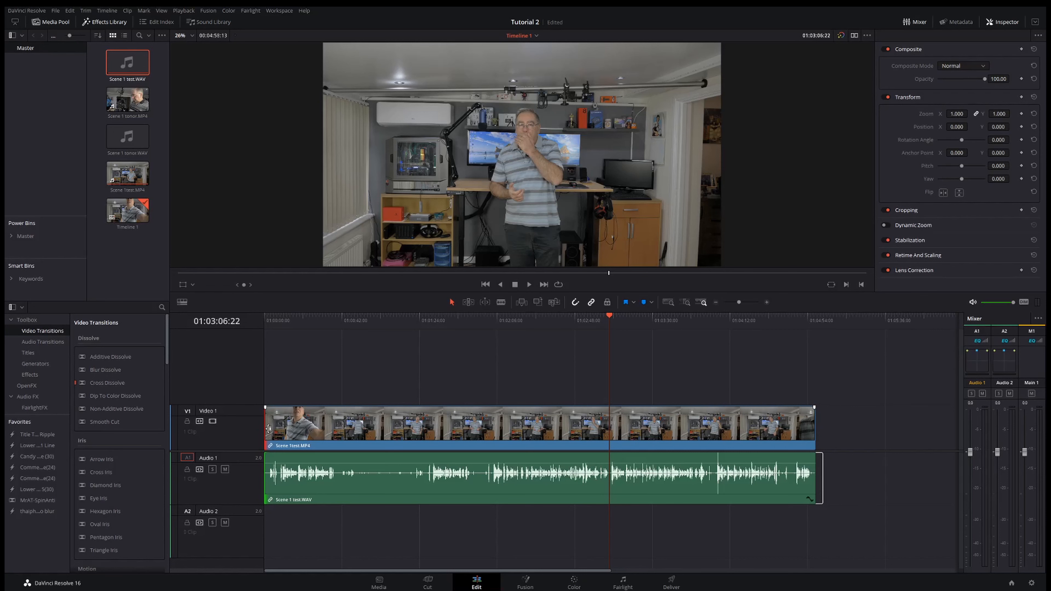
left_click_drag(268, 429, 606, 444)
Step: Move the trimmed linked clips to the start of the timeline and play their opening to check the trim
left_click_drag(680, 434, 335, 434)
key("Home")
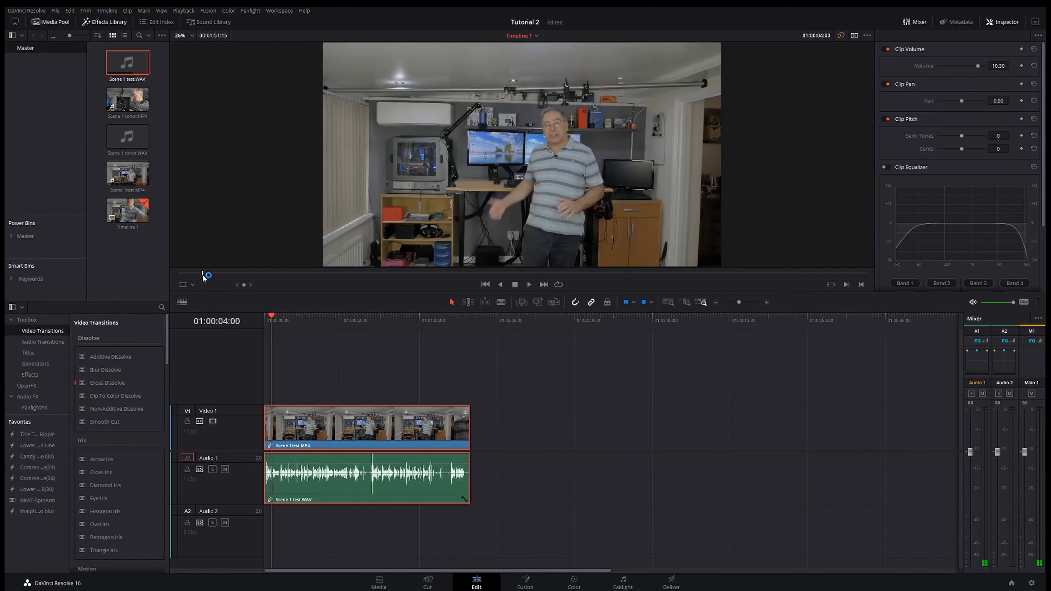
left_click(492, 401)
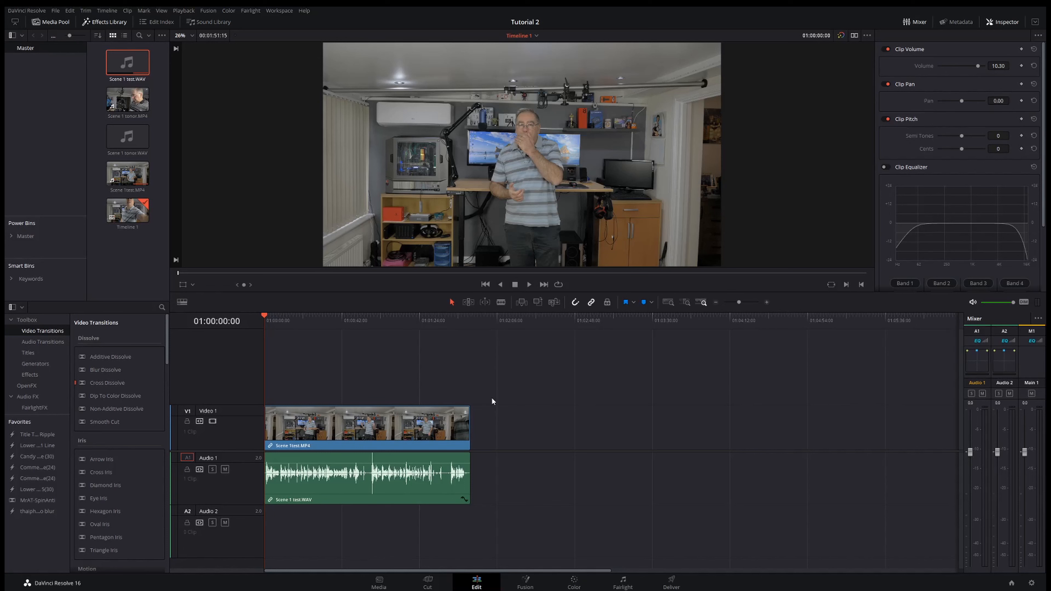
key("space")
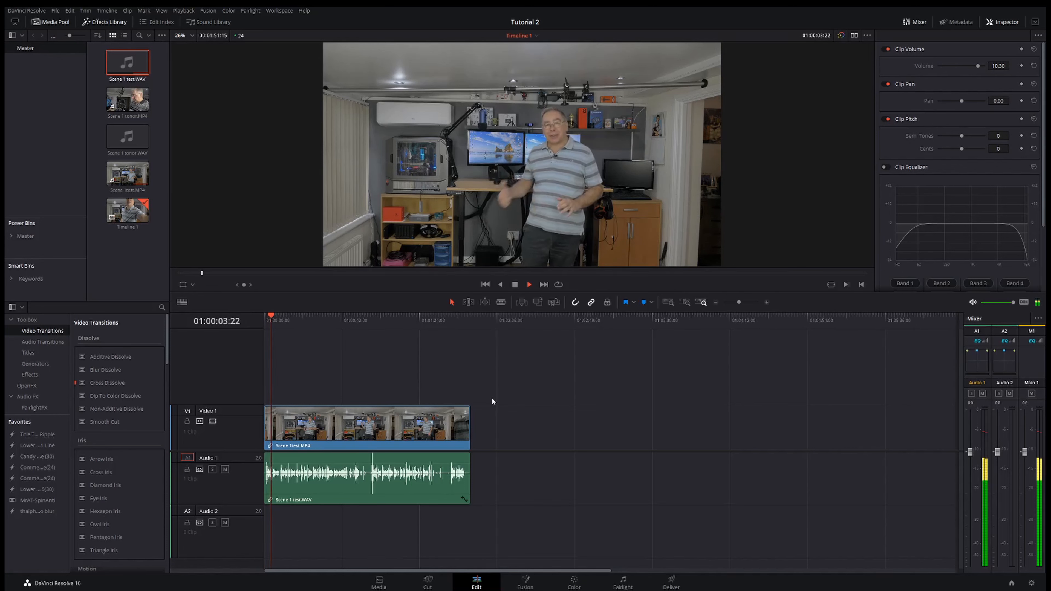
key("space")
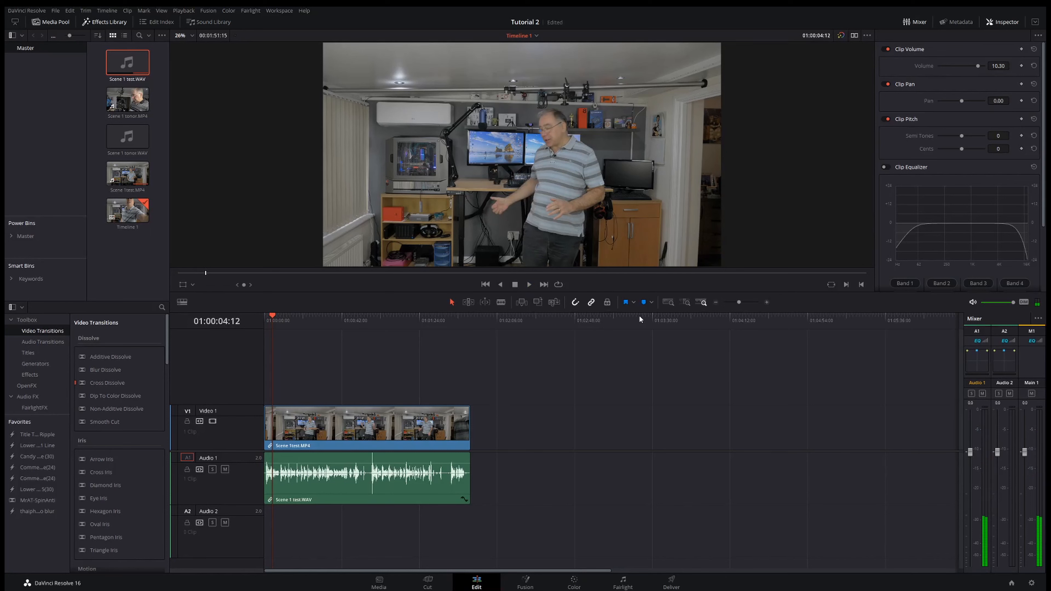
Step: Play across the loud peak in Scene 1 test.WAV around 01:00:58 and examine its level on the mixer meters
left_click(767, 303)
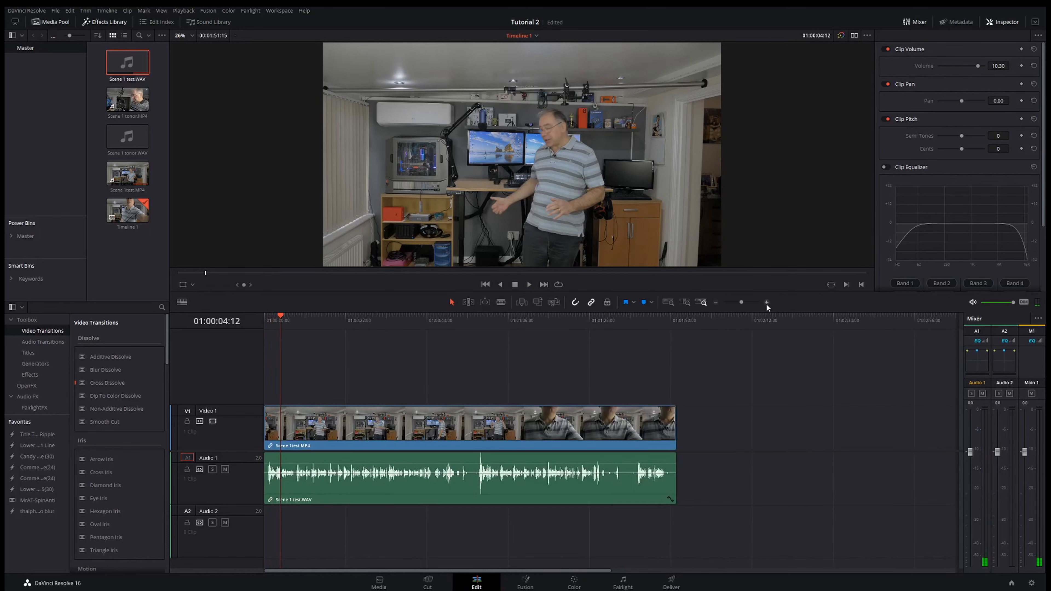
left_click(767, 303)
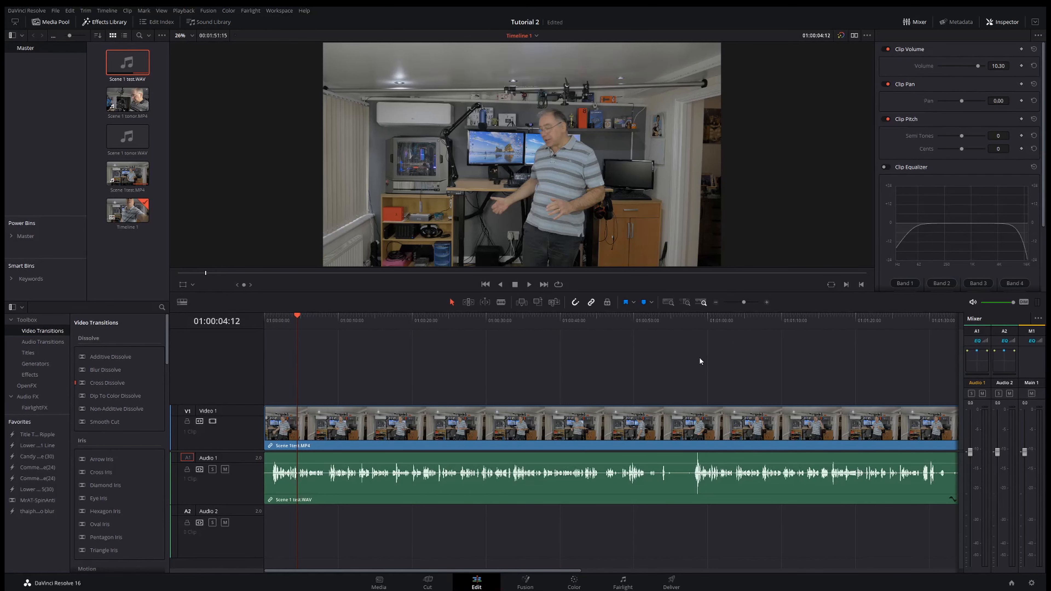
left_click(563, 435)
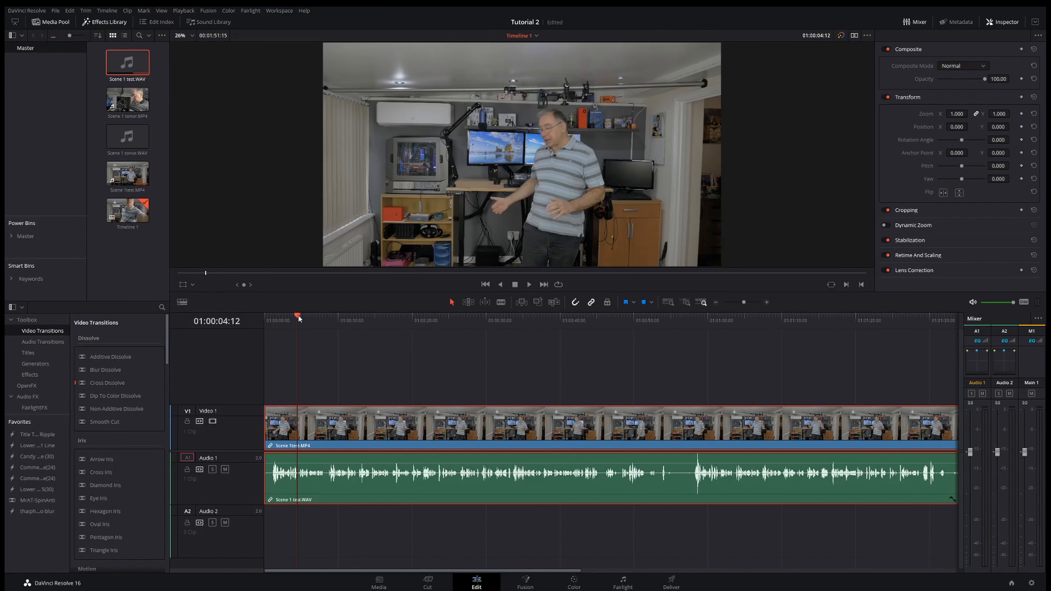
left_click_drag(299, 319, 693, 349)
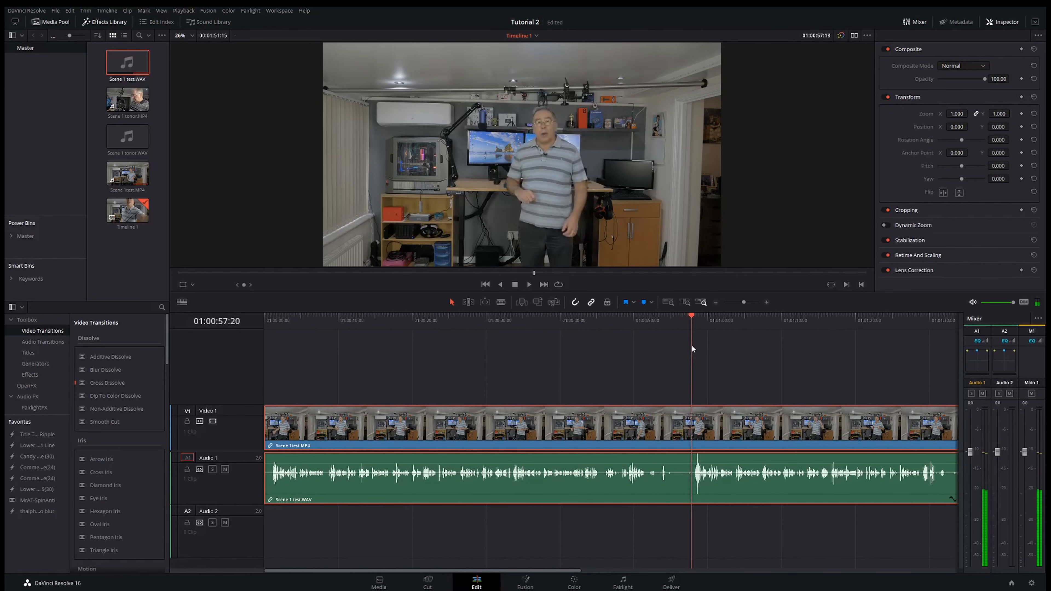
key("space")
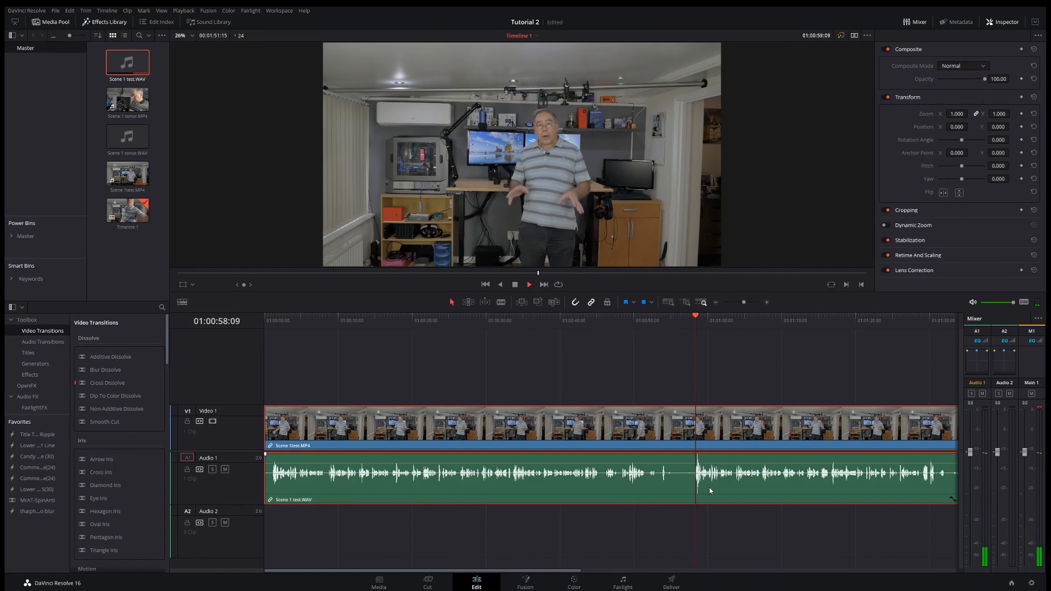
key("space")
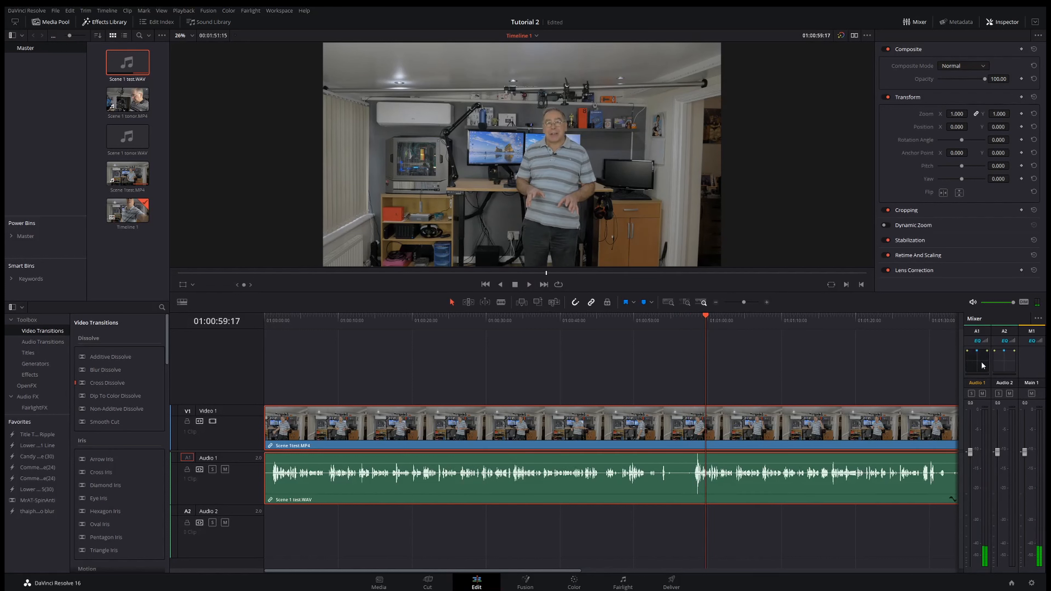
left_click(695, 317)
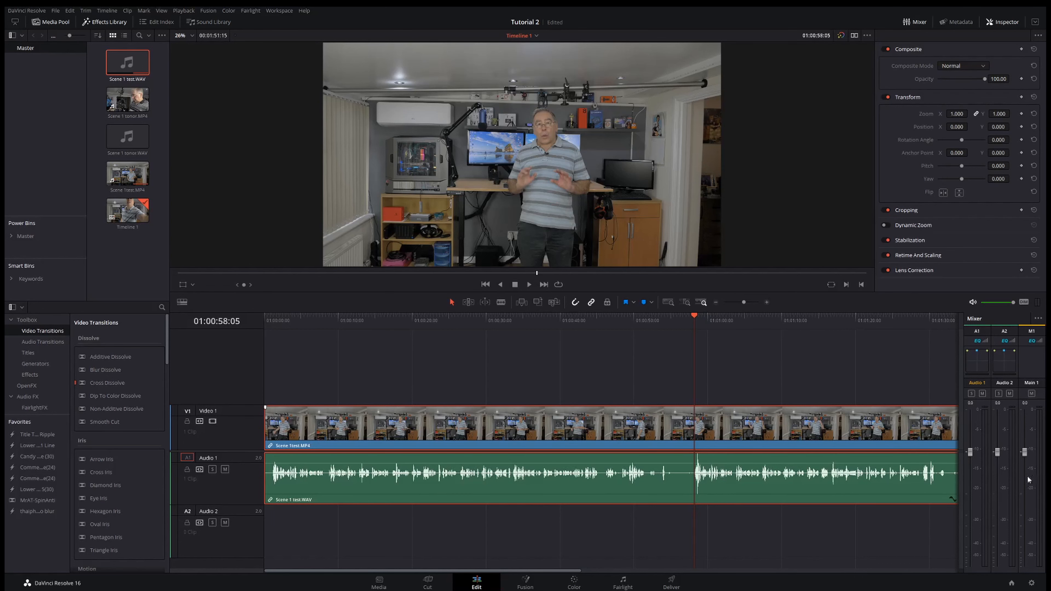
key("space")
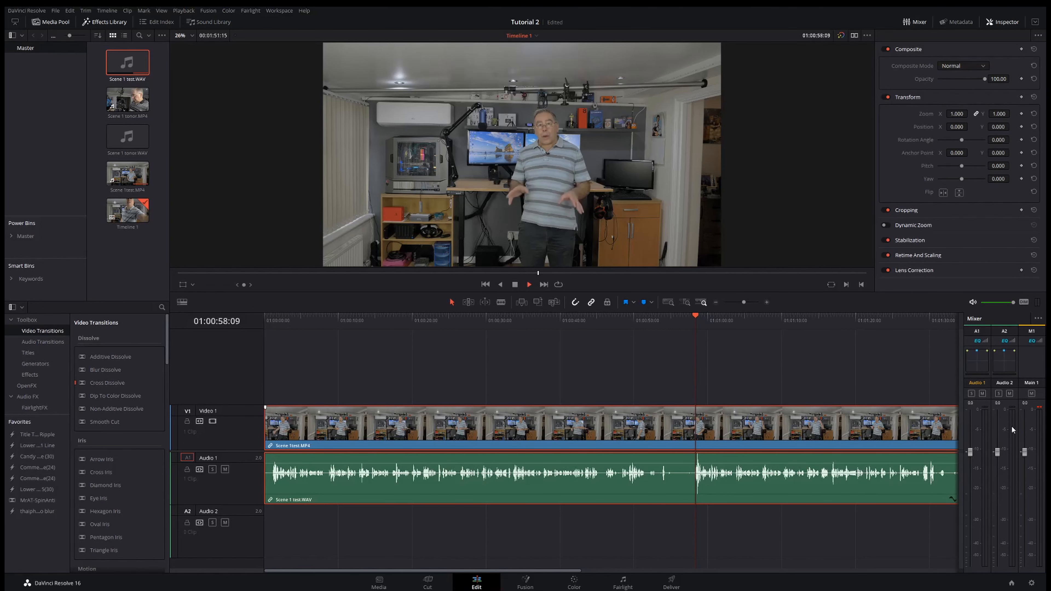
key("space")
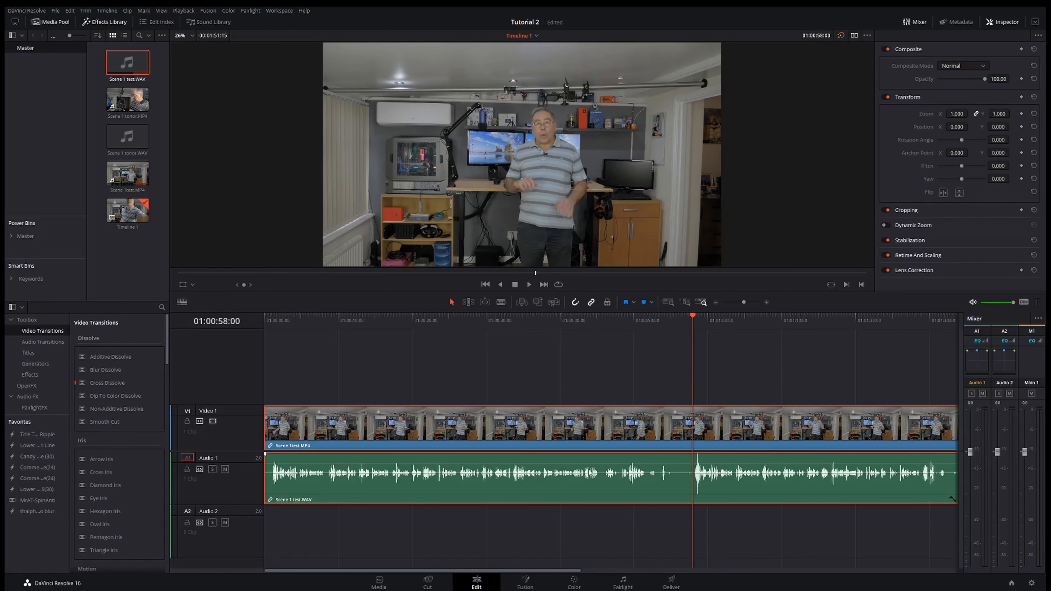
Step: Apply the FairlightFX Limiter to the Scene 1 test.WAV clip on the Fairlight page
left_click(650, 488)
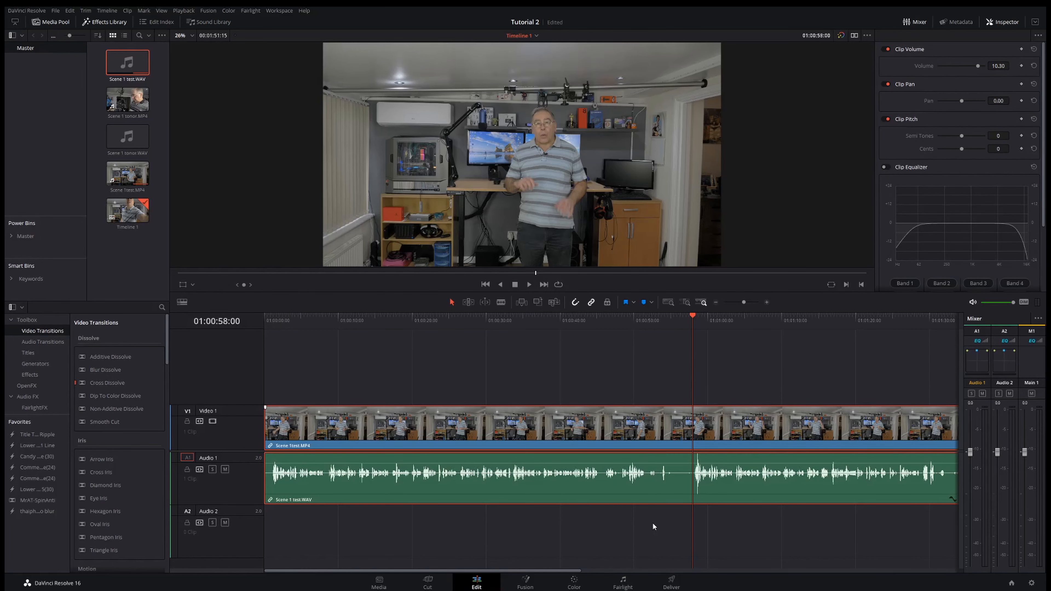
left_click(621, 585)
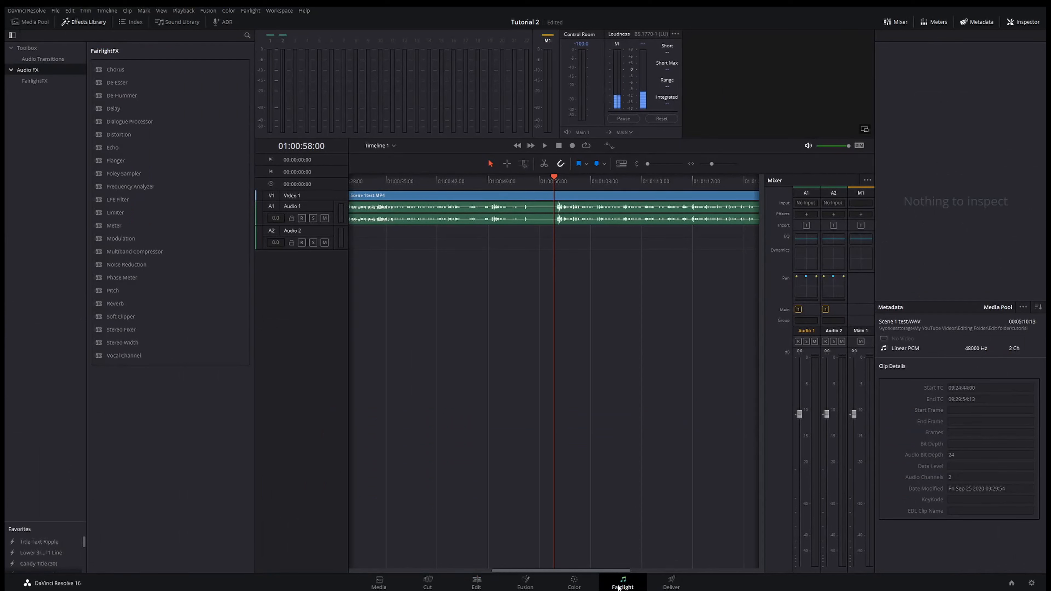
left_click(563, 219)
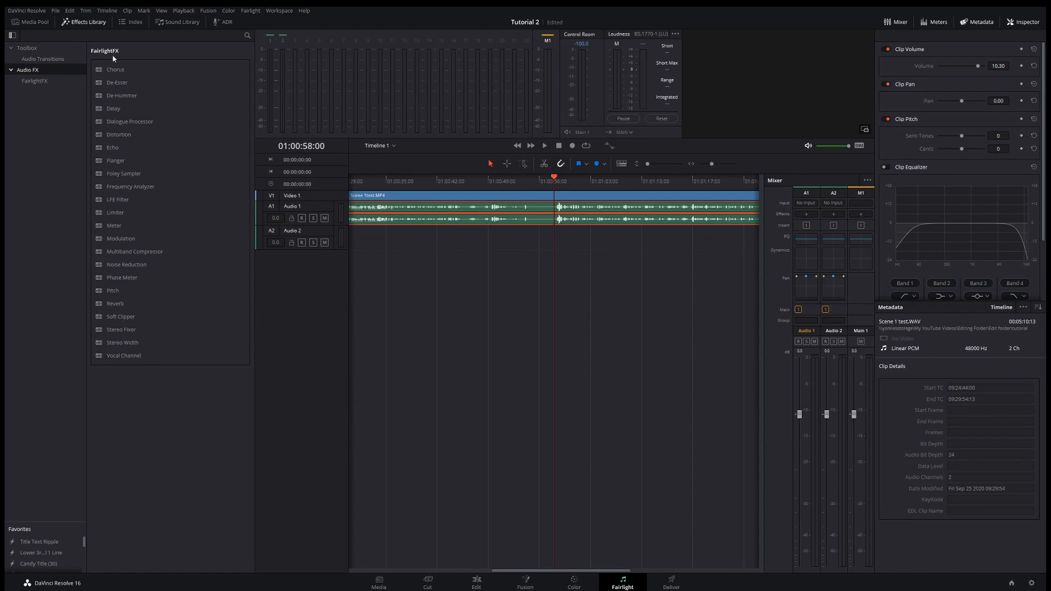
left_click(117, 213)
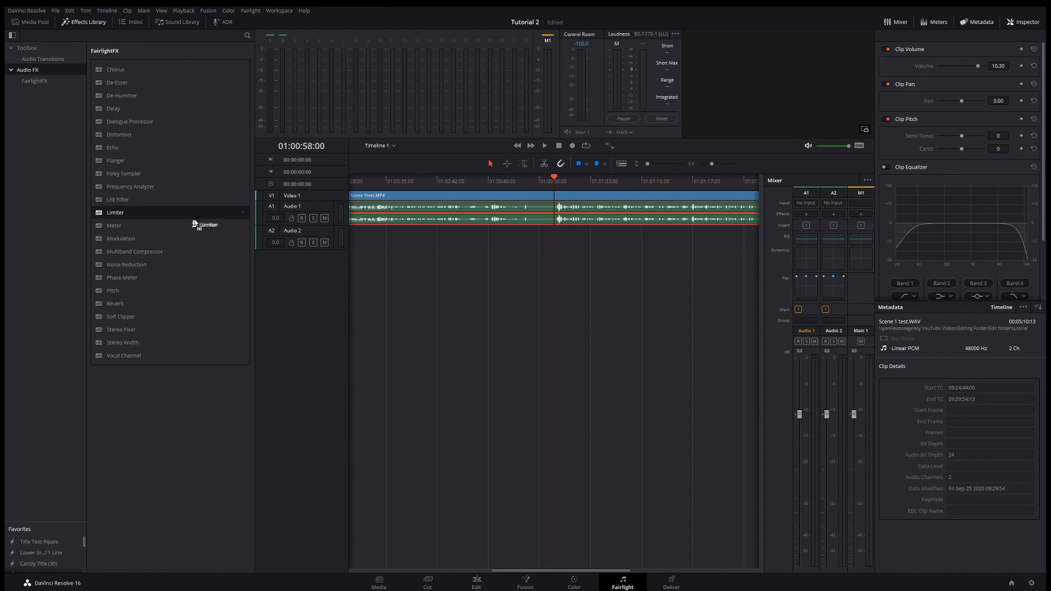
left_click_drag(460, 228, 561, 223)
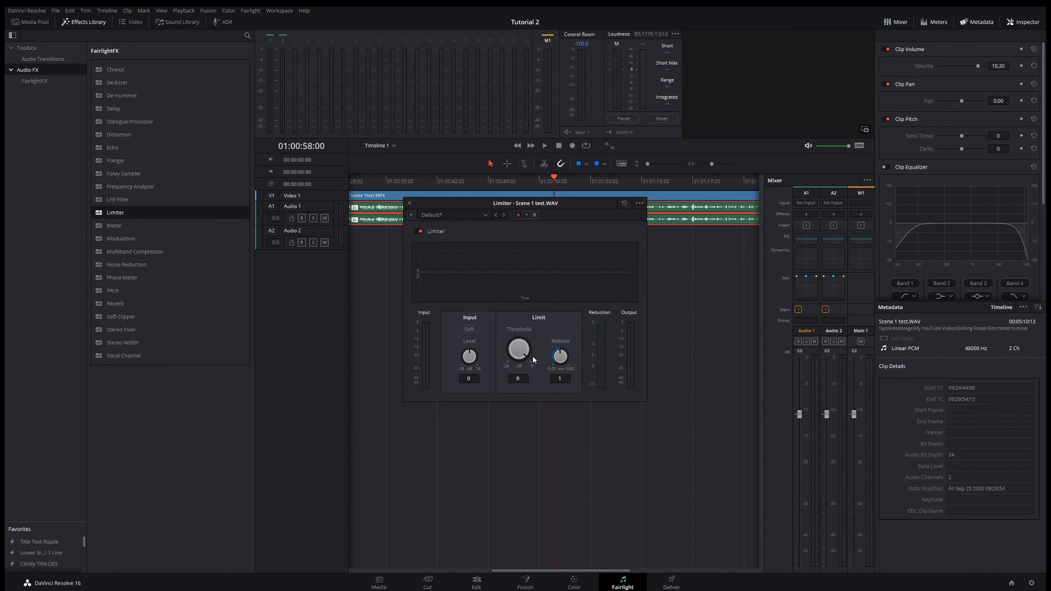
Step: Lower the threshold of the Scene 1 test.WAV limiter and return to the Edit page
left_click_drag(532, 353, 498, 327)
left_click_drag(497, 325, 496, 328)
left_click(484, 586)
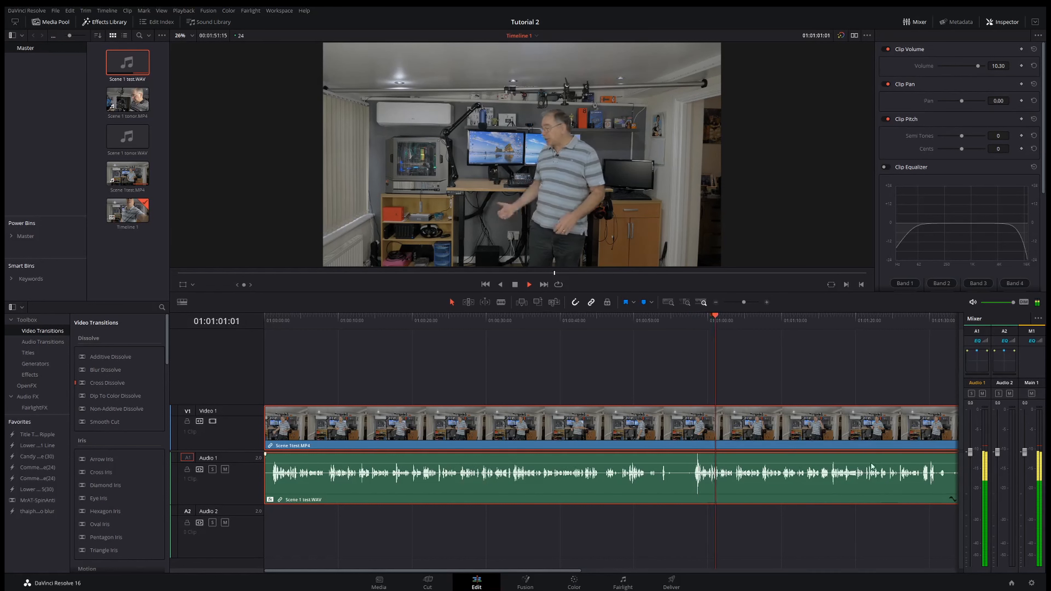
Step: Play across the loud peak in Scene 1 test.WAV and past 01:01:02, checking the limited level on the mixer meters
left_click(686, 324)
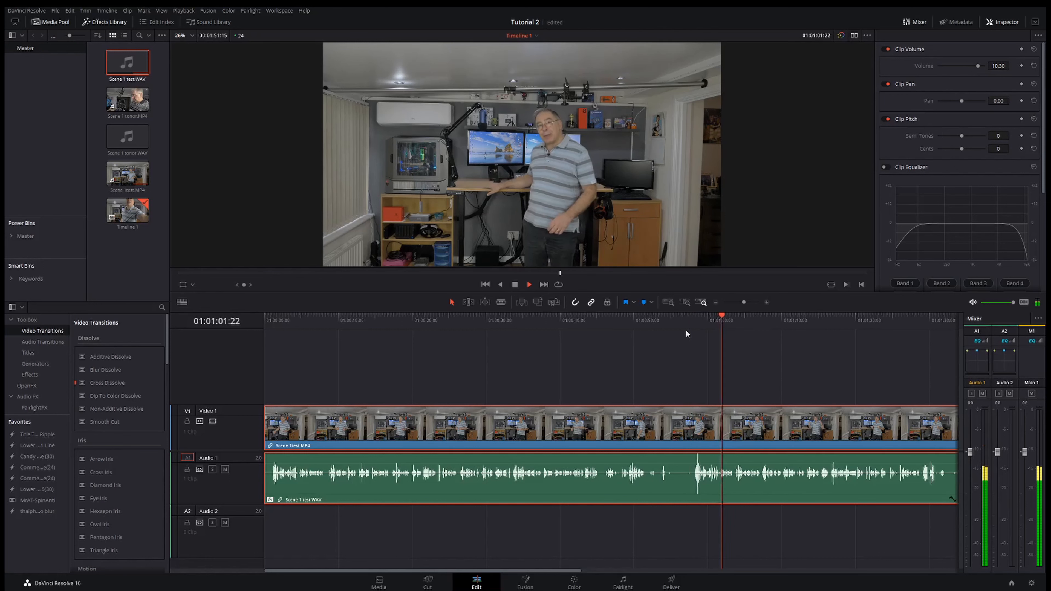
key("space")
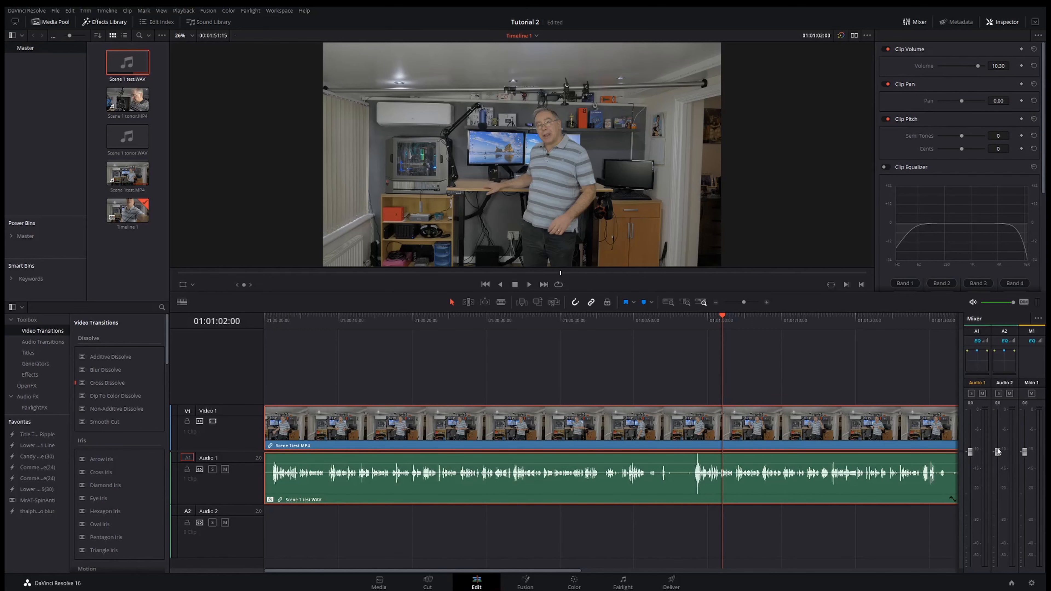
key("space")
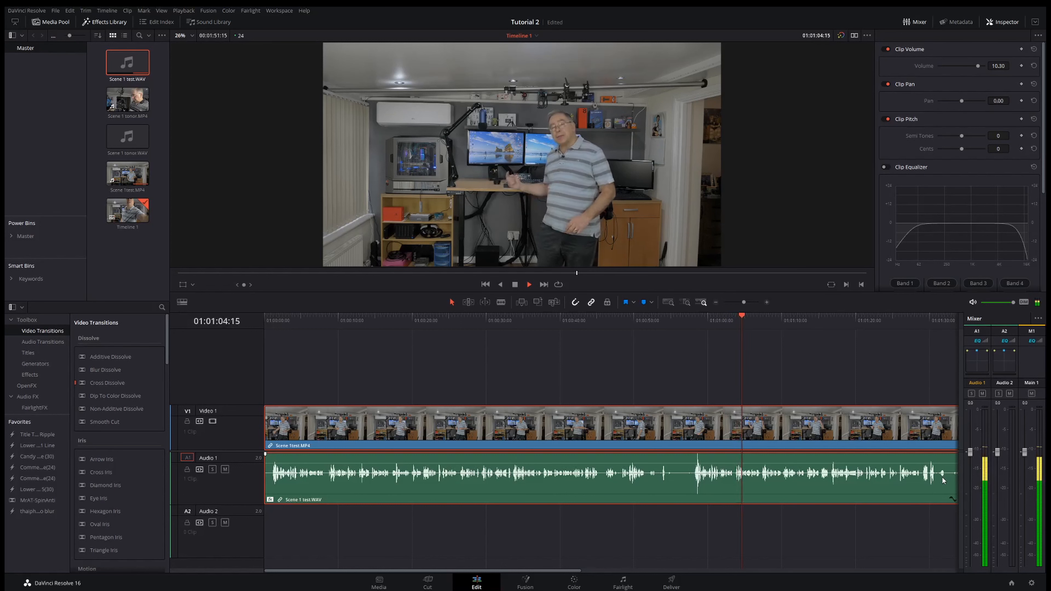
key("space")
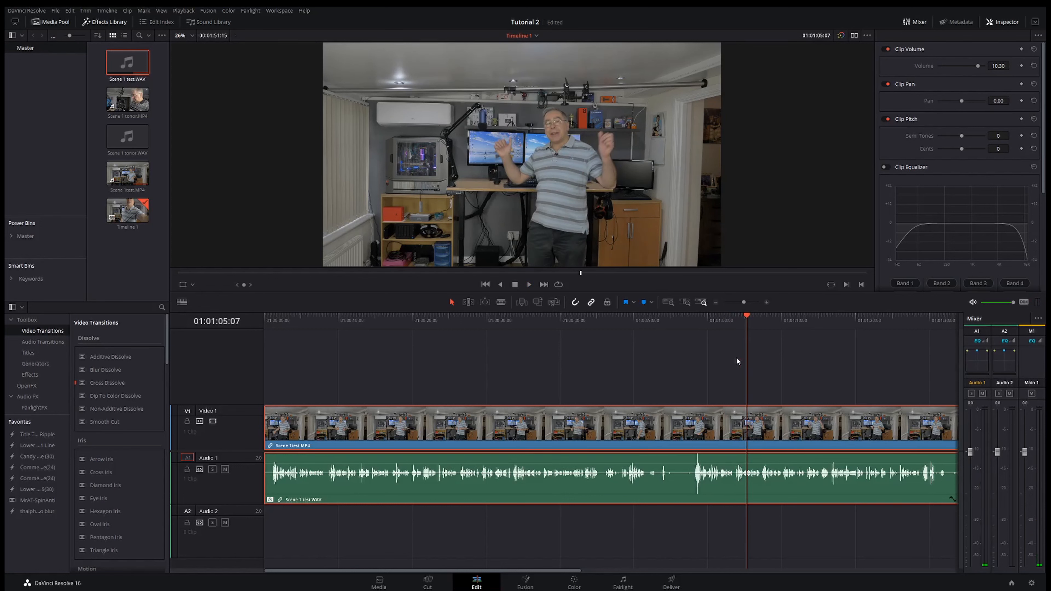
Step: Play the first scene from the start of the timeline to check its overall audio level
left_click(716, 303)
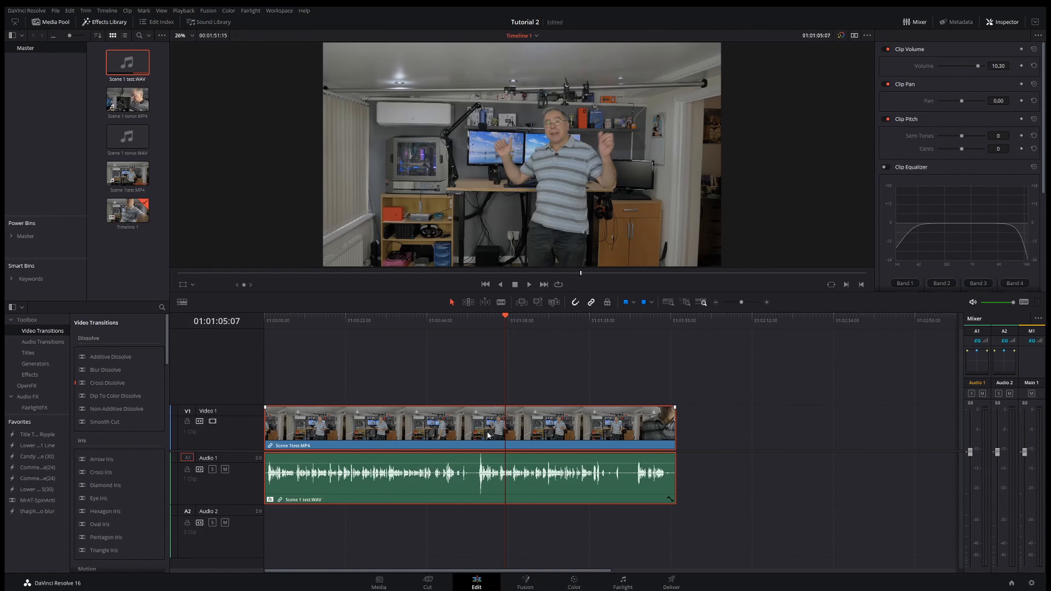
left_click_drag(503, 323, 268, 317)
key("space")
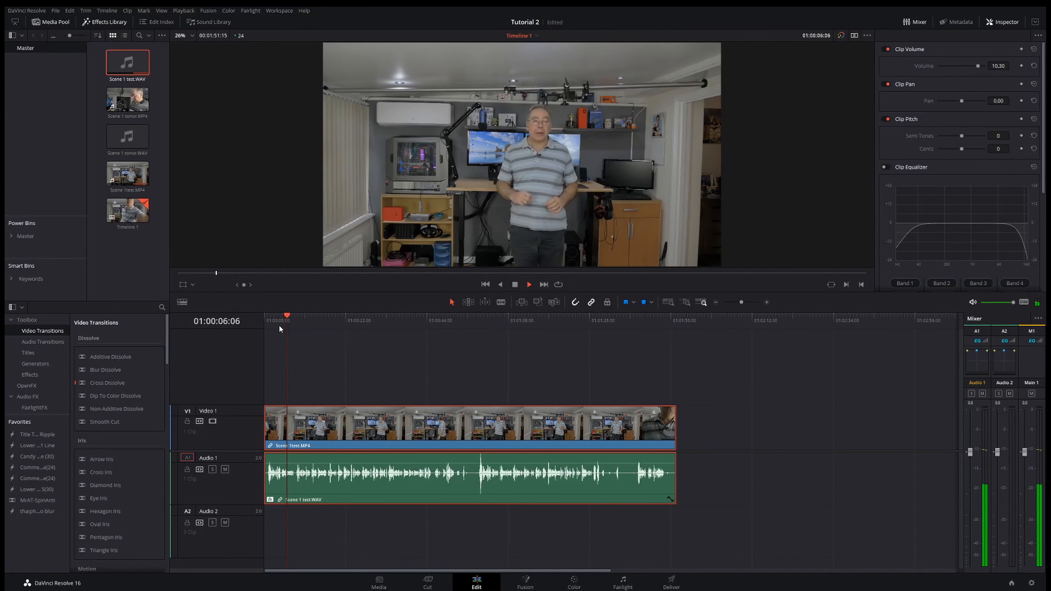
key("space")
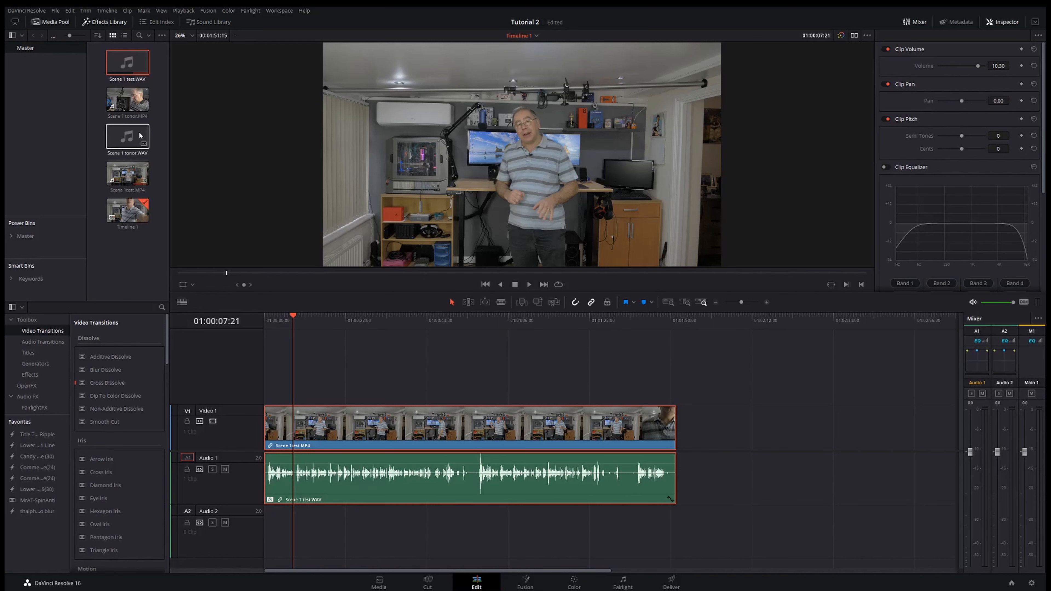
Step: Place Scene 1 tonor.MP4 after the first scene and Scene 1 tonor.WAV beneath it on Audio 2, and play to the claps
left_click_drag(130, 101, 701, 431)
left_click_drag(126, 137, 712, 562)
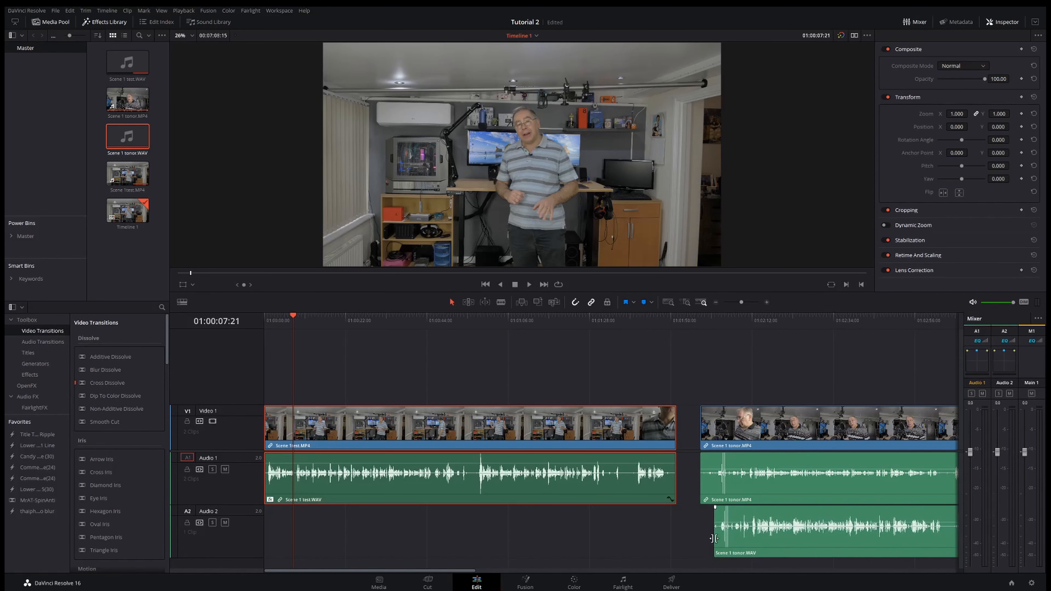
left_click(722, 325)
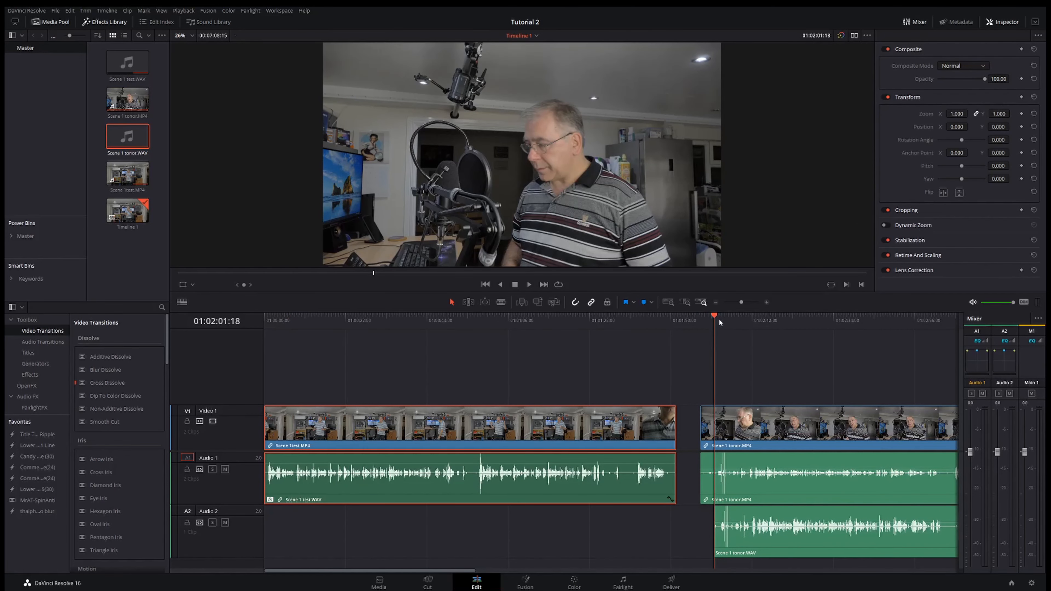
key("space")
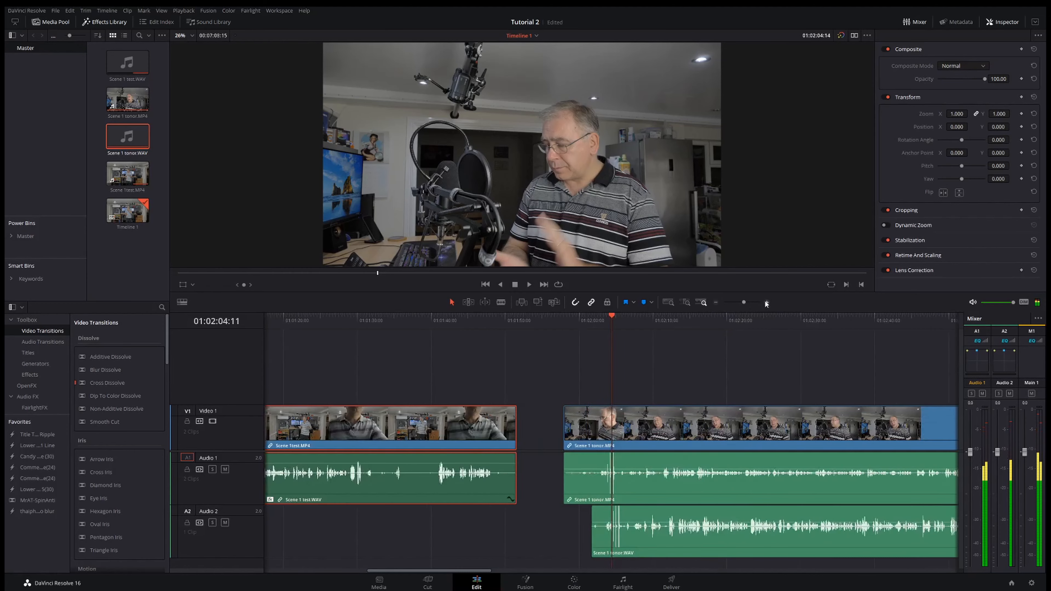
Step: Align the clap peaks of Scene 1 tonor.MP4 and Scene 1 tonor.WAV, and play across them to check the sync
left_click(765, 302)
left_click(765, 302)
left_click_drag(644, 431, 690, 433)
left_click_drag(612, 316, 617, 318)
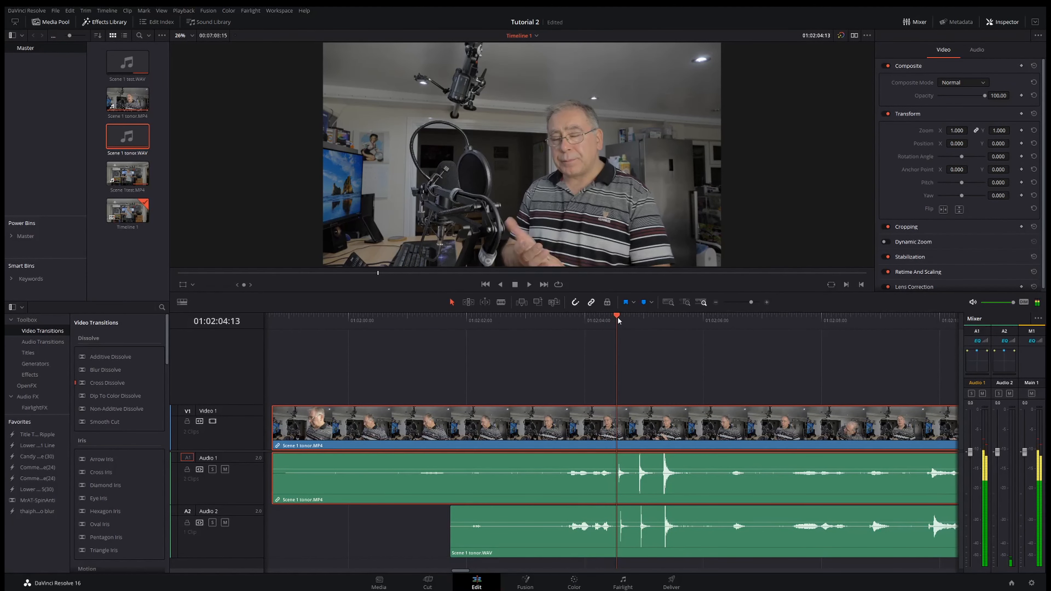
left_click(766, 302)
left_click_drag(742, 549, 739, 548)
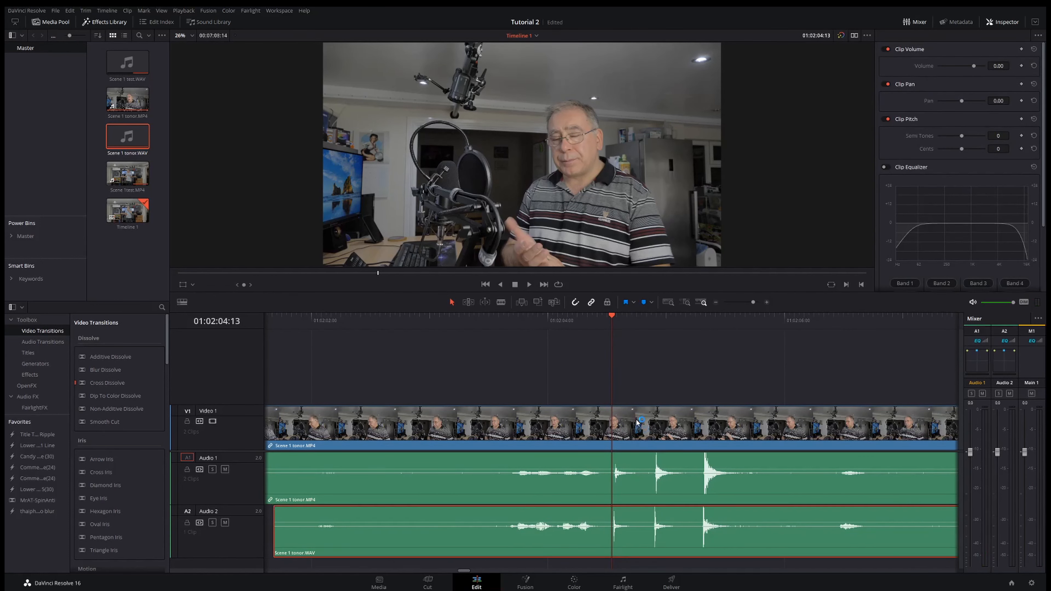
key("space")
key("space")
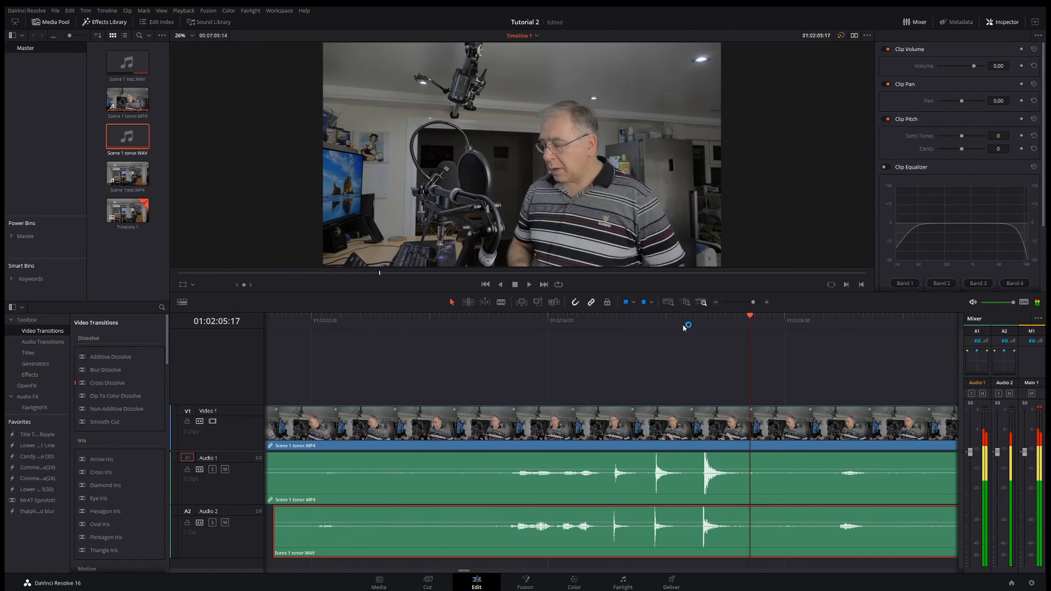
Step: Trim the start of Scene 1 tonor.MP4 to the WAV's start and the WAV's end to the video's end
left_click(715, 303)
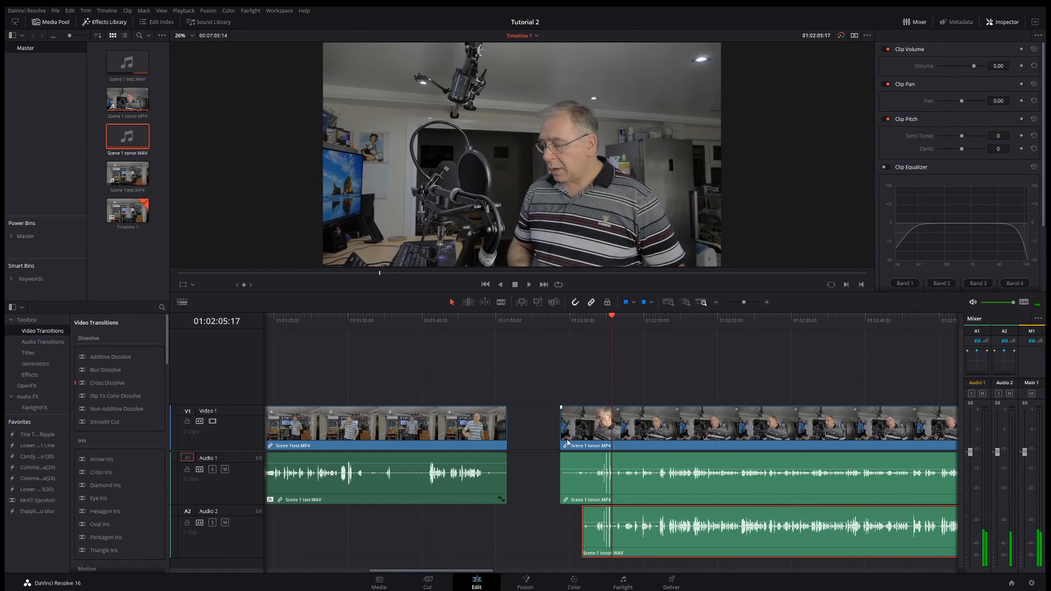
left_click_drag(562, 439, 584, 439)
left_click(715, 303)
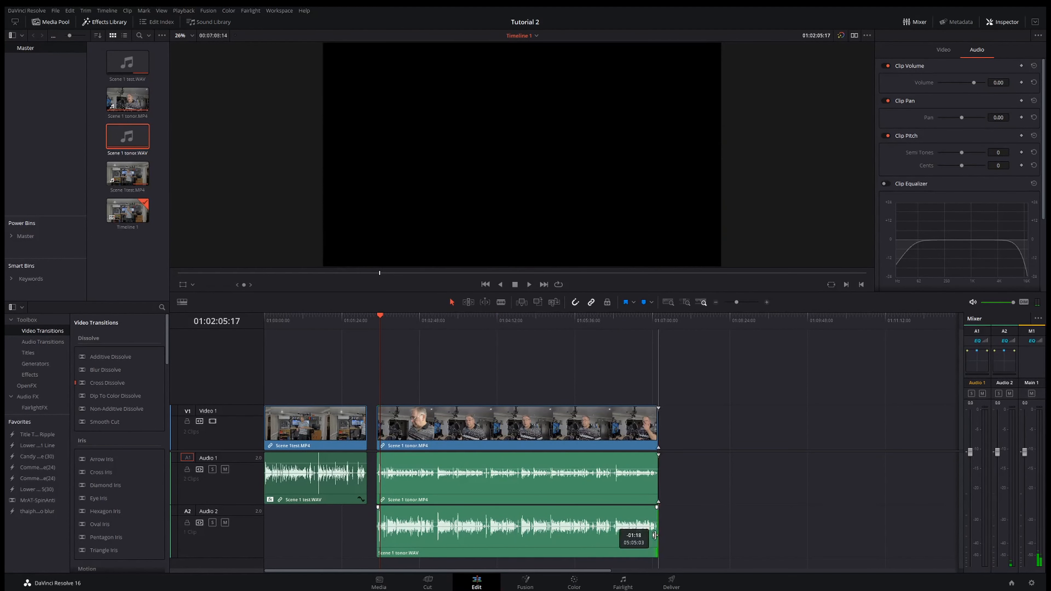
Step: Unlink Scene 1 tonor.MP4 from its camera audio and delete that audio from Audio 1
right_click(585, 489)
left_click(603, 481)
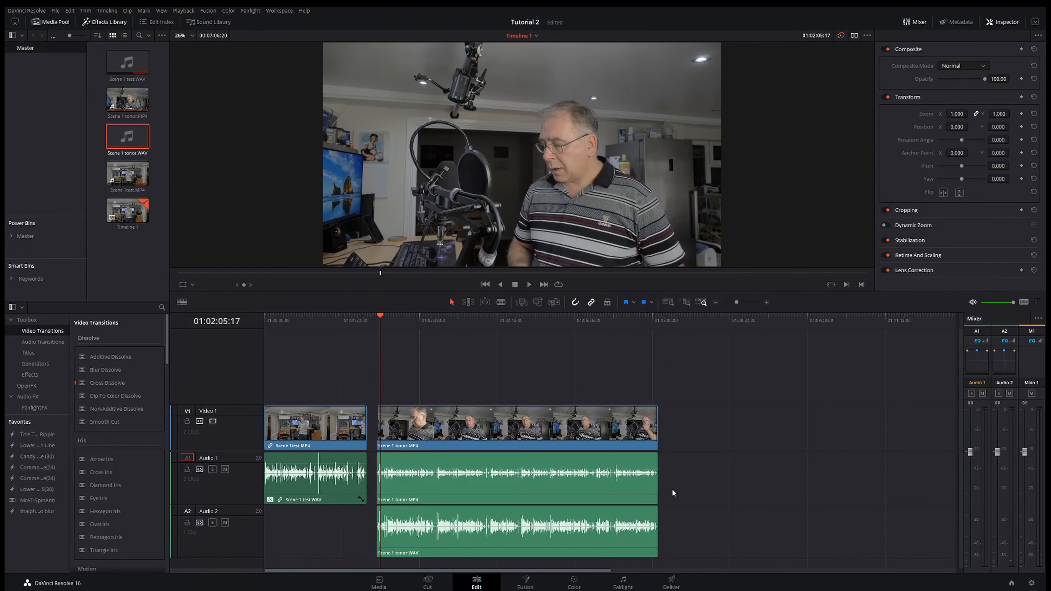
key("Delete")
Step: Move Scene 1 tonor.WAV up to Audio 1 and link it with the Scene 1 tonor.MP4 video
left_click_drag(630, 506, 625, 495)
left_click(607, 439, "ctrl")
right_click(606, 440)
left_click(623, 437)
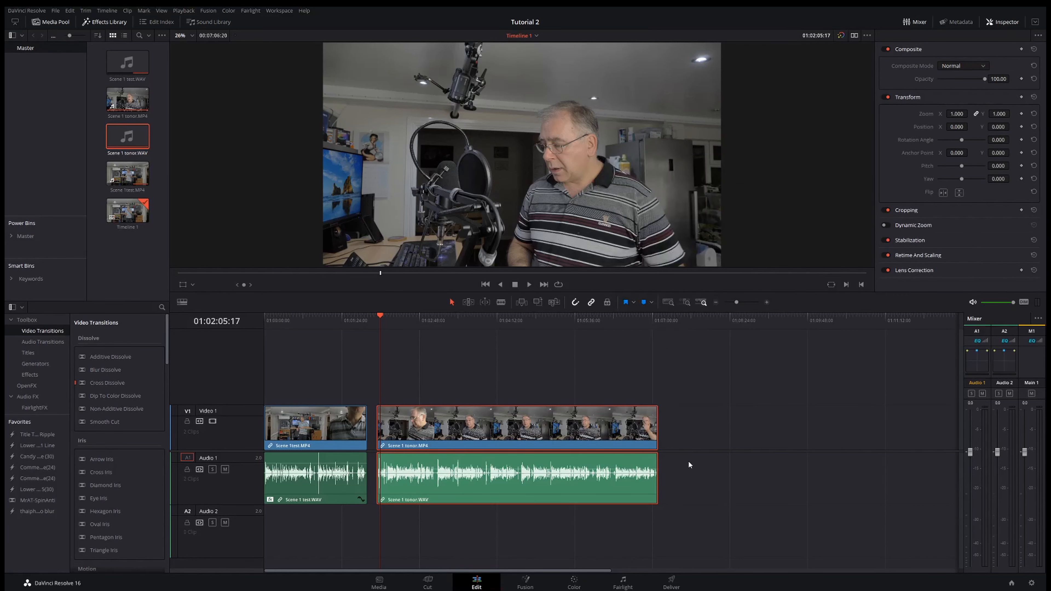
Step: Normalize the audio level of the Scene 1 tonor.WAV clip
left_click(610, 438)
left_click(555, 483)
right_click(555, 483)
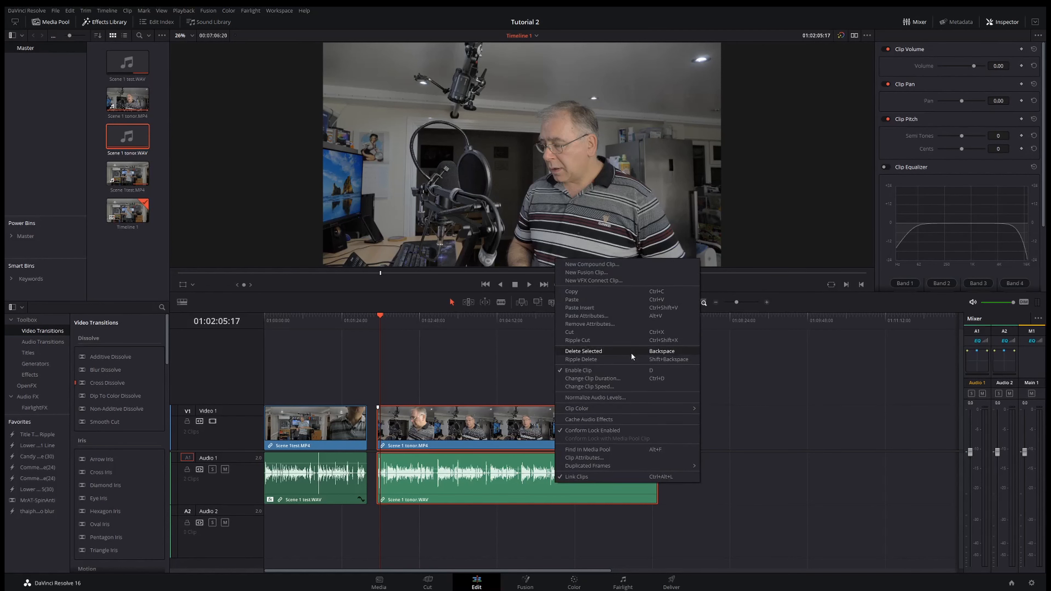
left_click(606, 397)
left_click(573, 434)
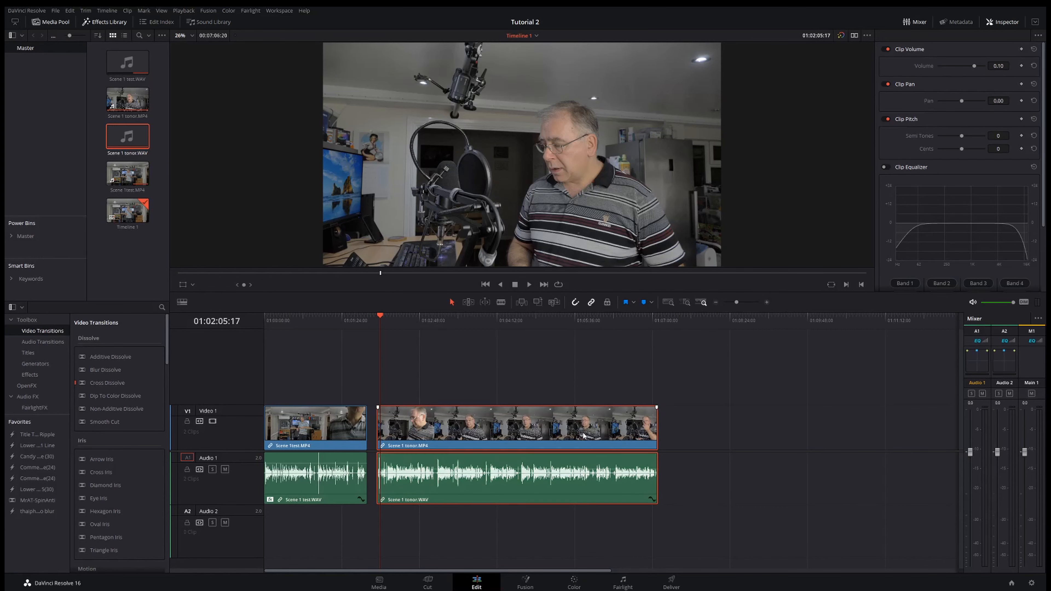
Step: Apply the FairlightFX Limiter to Scene 1 tonor.WAV with a threshold of -9 dB and return to the Edit page
left_click(520, 338)
left_click(623, 582)
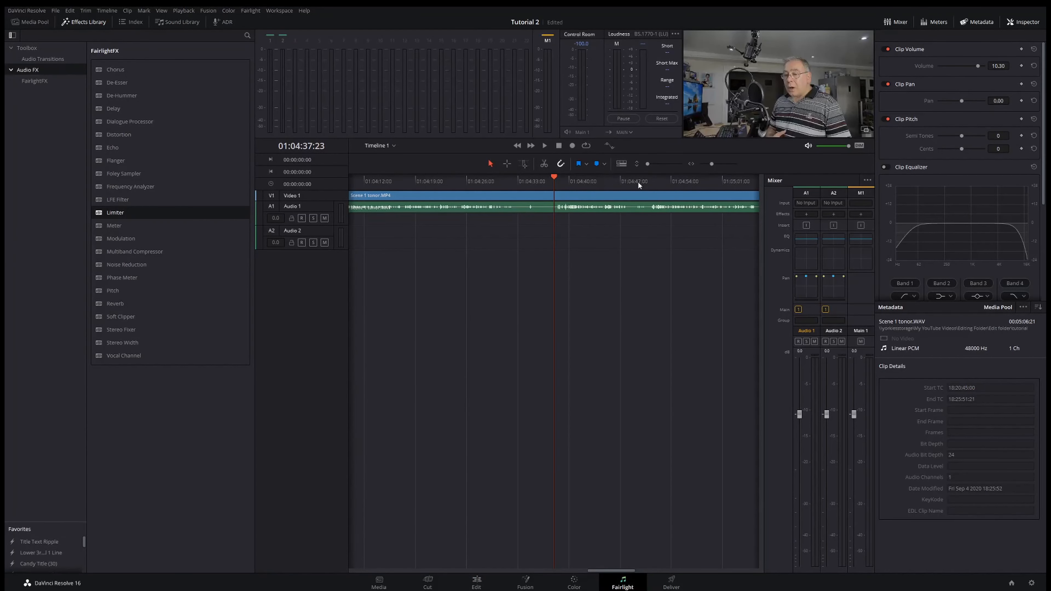
left_click(612, 207)
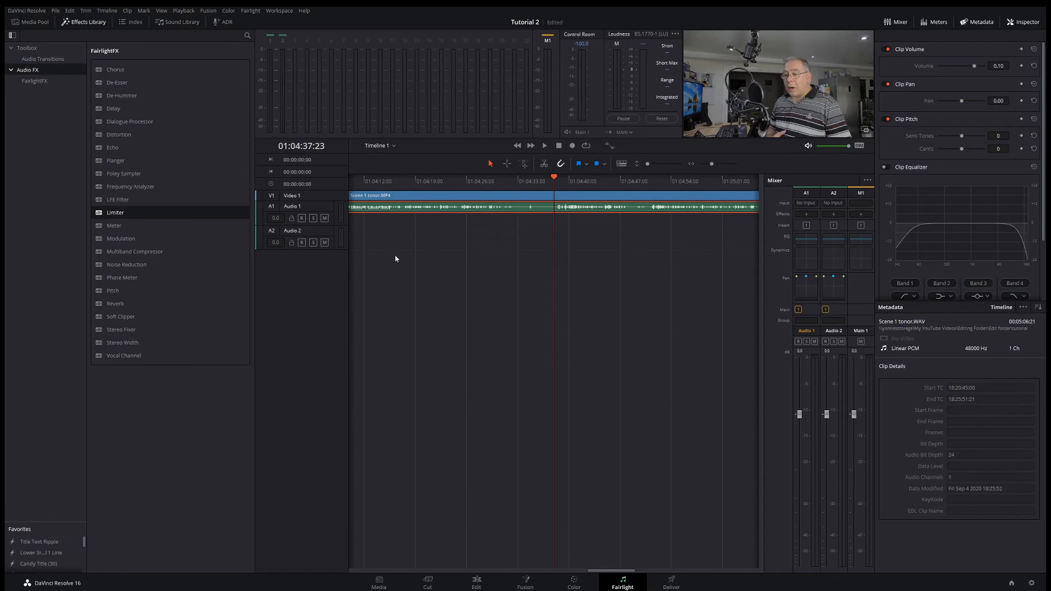
left_click_drag(226, 226, 557, 216)
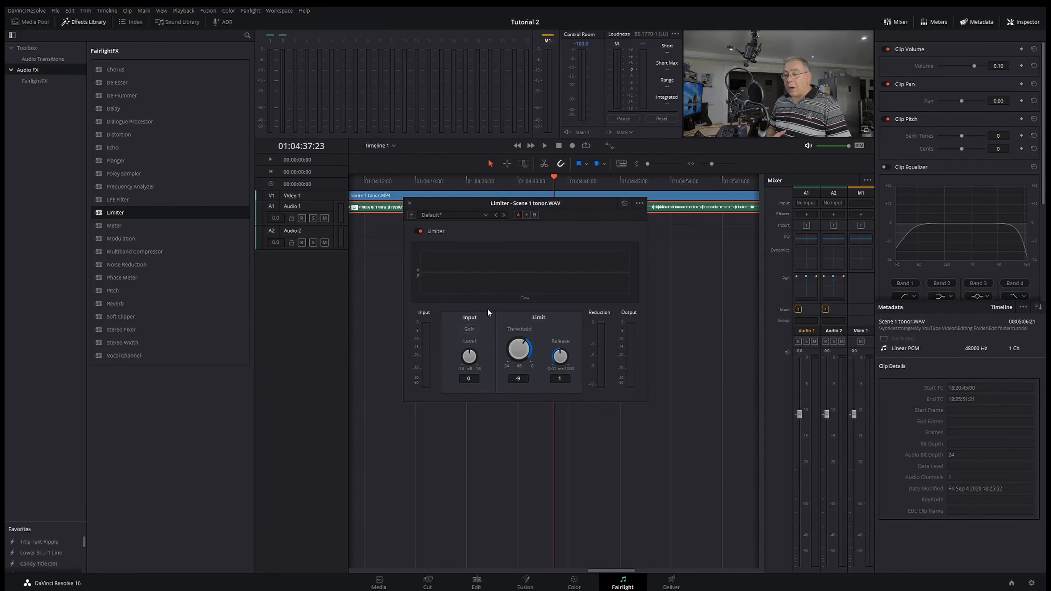
left_click(477, 585)
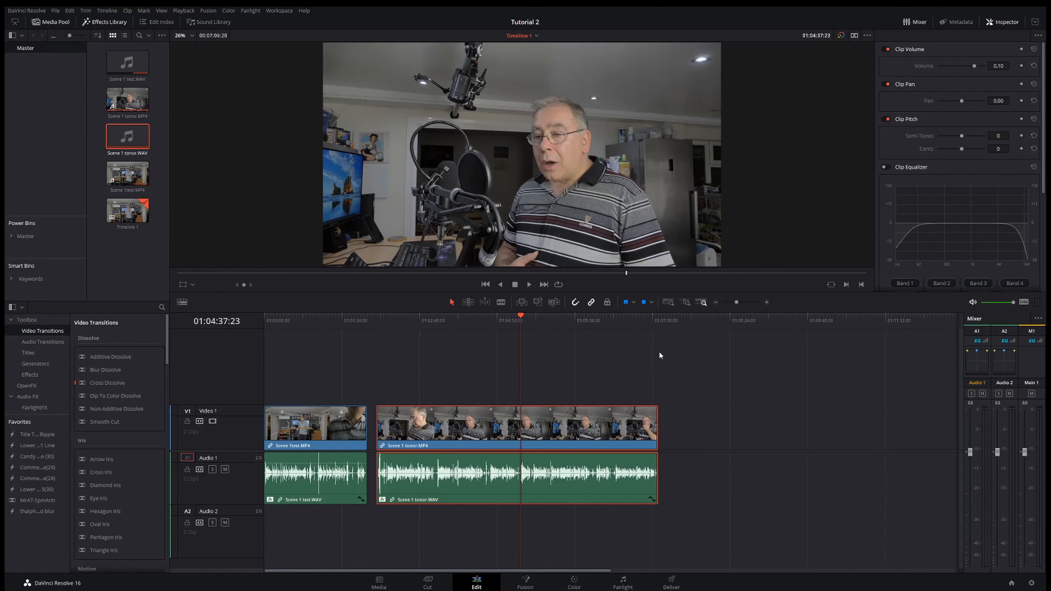
Step: Move the linked Scene 1 tonor clips to Video 2 and Audio 2 so they overlap the second half of the first scene
left_click(766, 303)
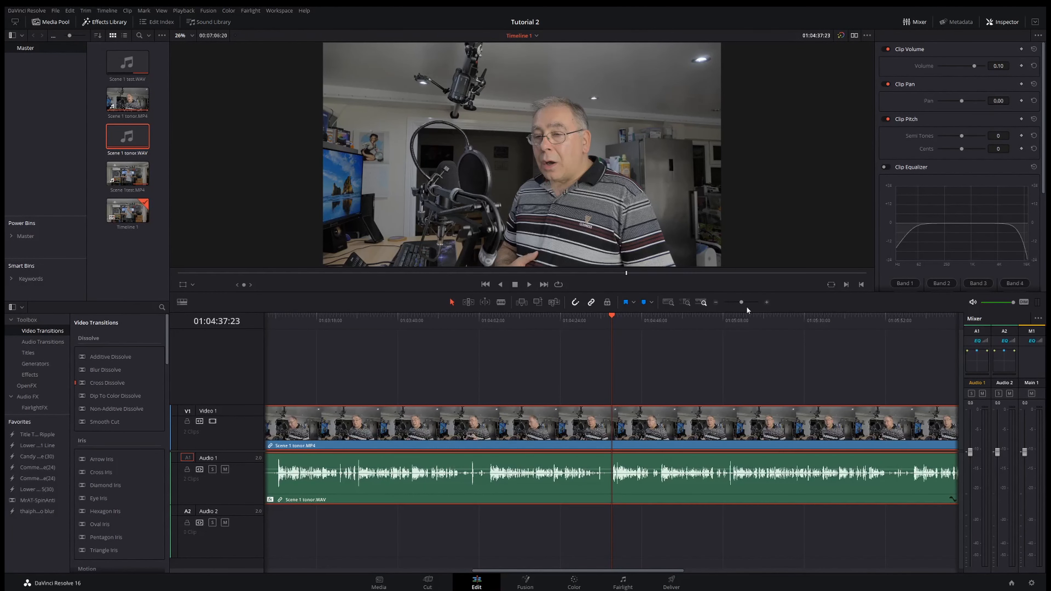
left_click(716, 302)
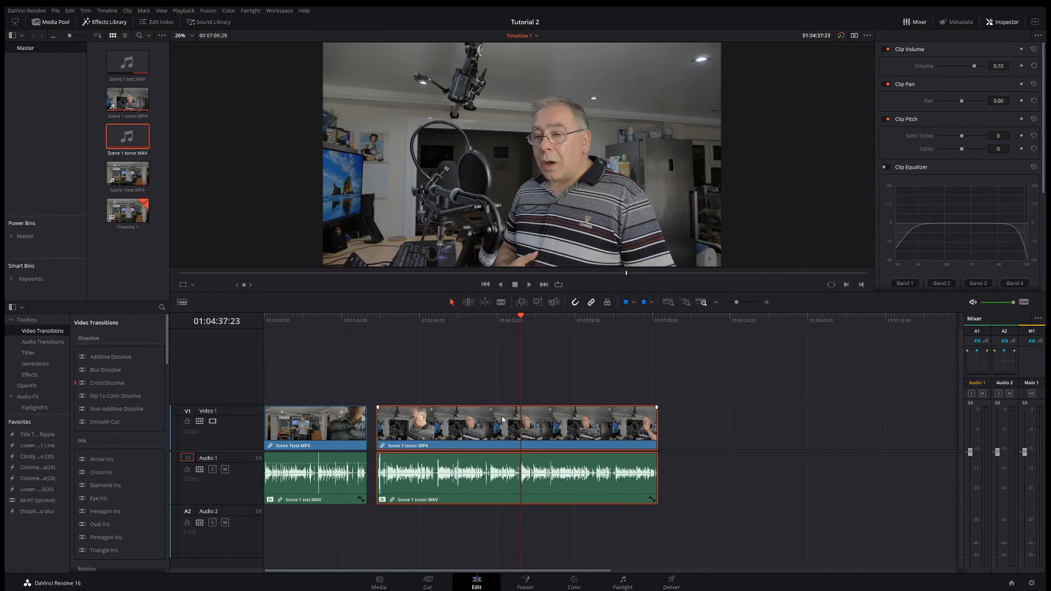
left_click_drag(502, 419, 438, 396)
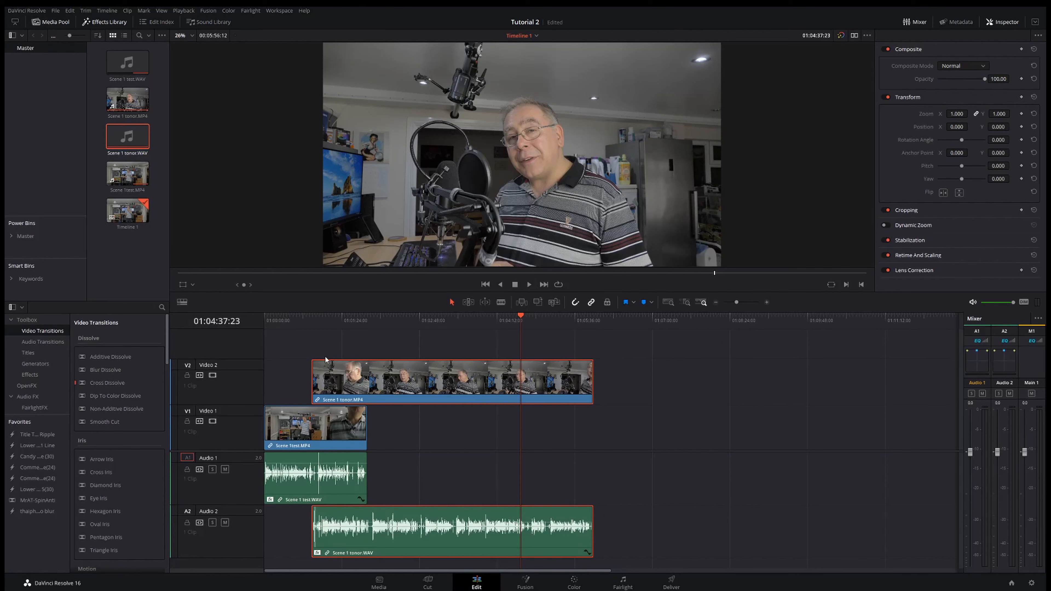
Step: Play the end of the first scene and shift the linked Scene 1 tonor clips to start at about 01:00:52:09
left_click(296, 322)
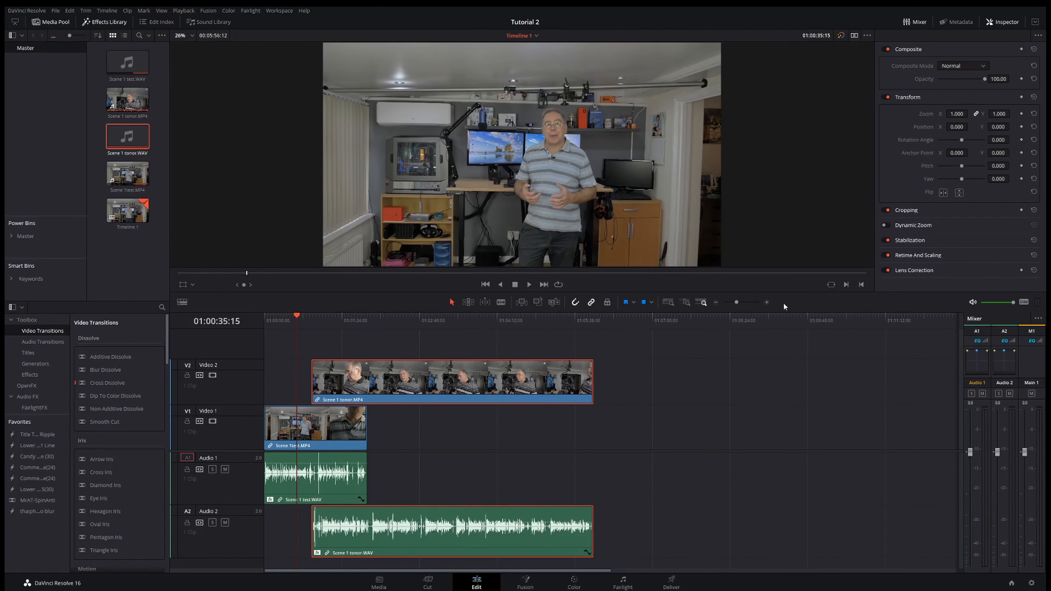
left_click(767, 303)
left_click(767, 303)
left_click(767, 302)
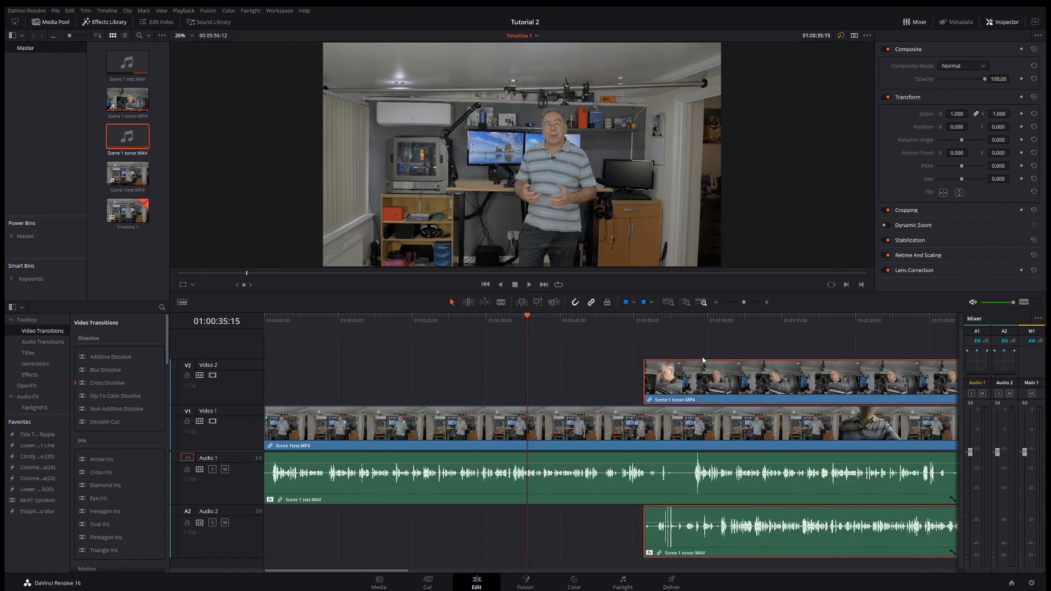
left_click(602, 323)
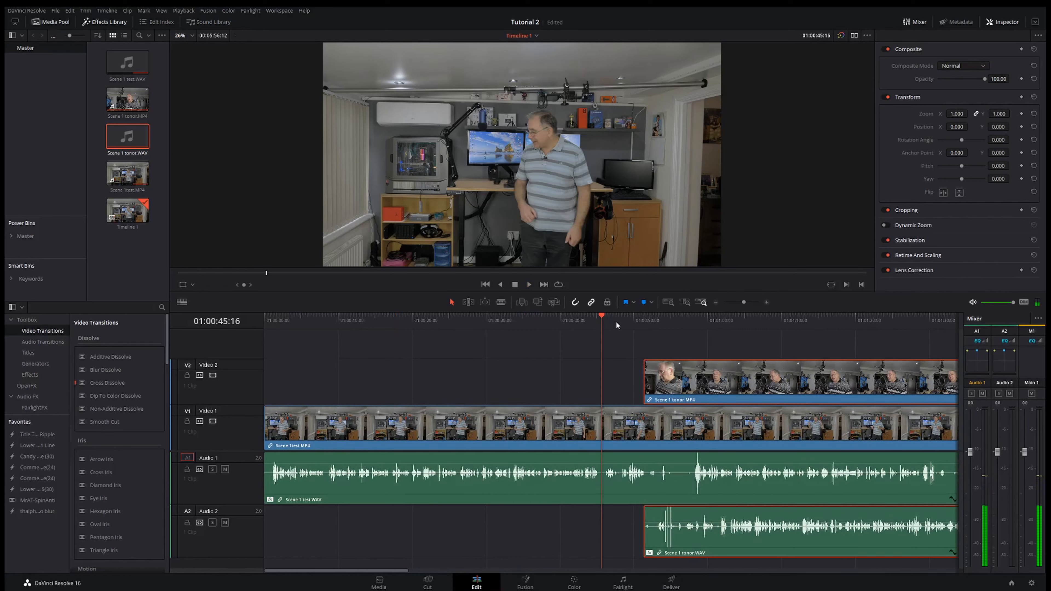
key("space")
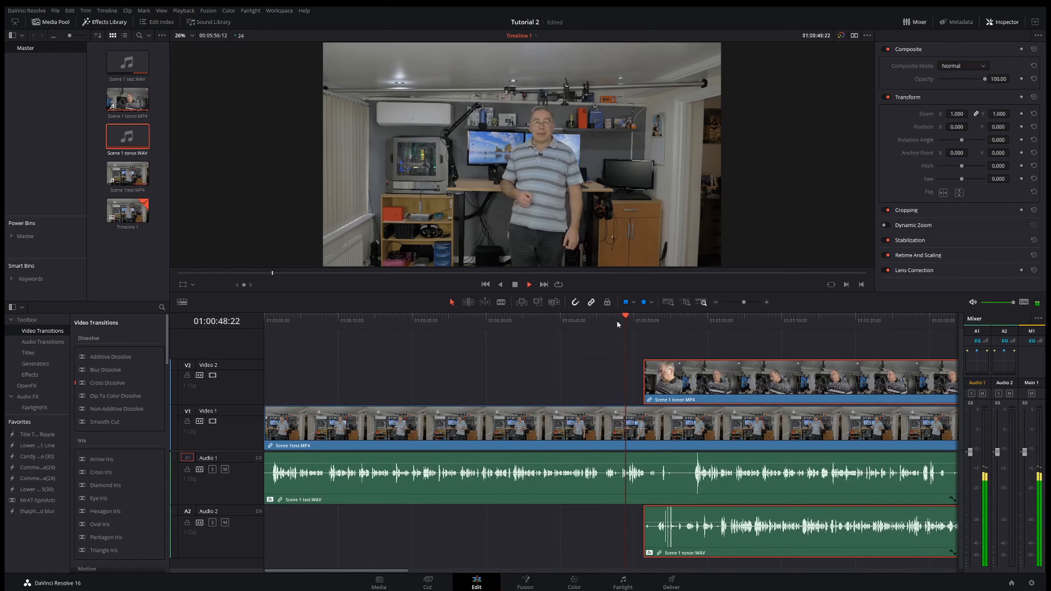
key("space")
mouse_move(664, 364)
left_mouse_down()
mouse_move(699, 375)
mouse_move(678, 375)
left_mouse_up()
Step: Check the scene change by playback and move the linked Scene 1 tonor clips so they start at 01:00:51:19
left_click(651, 319)
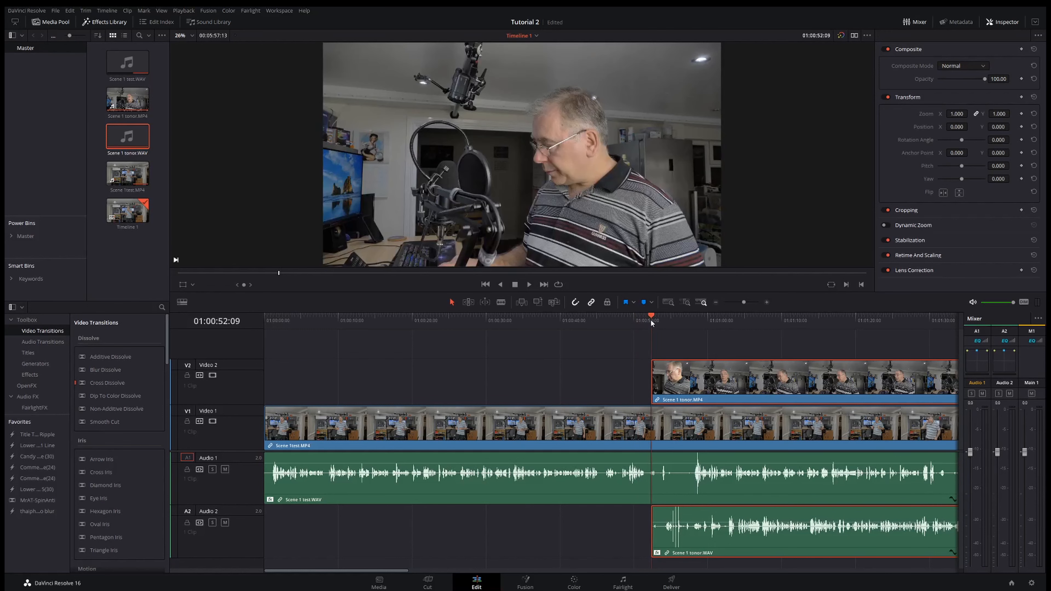
left_click(622, 325)
key("space")
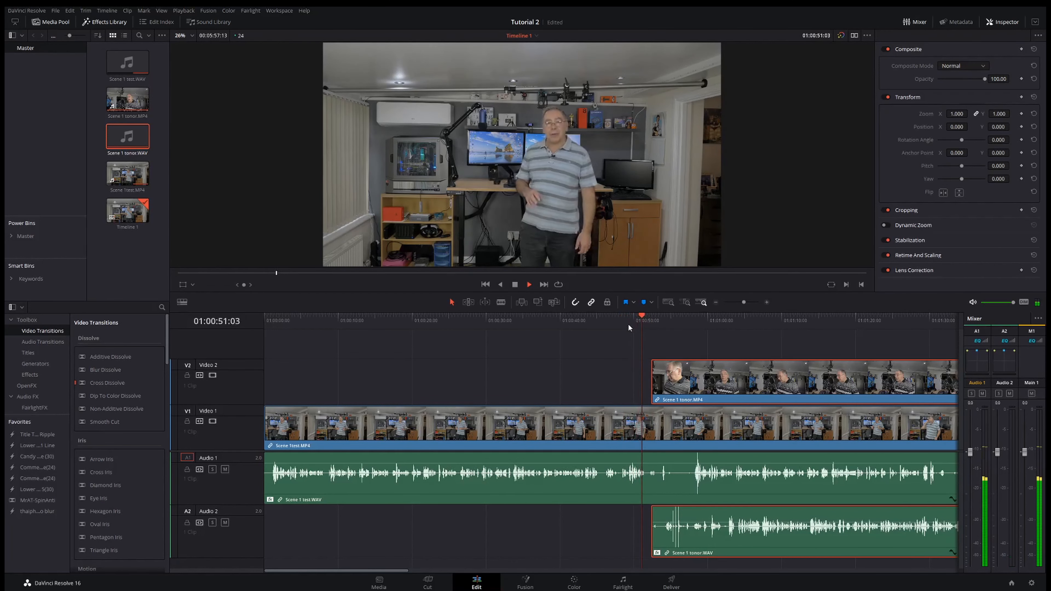
key("space")
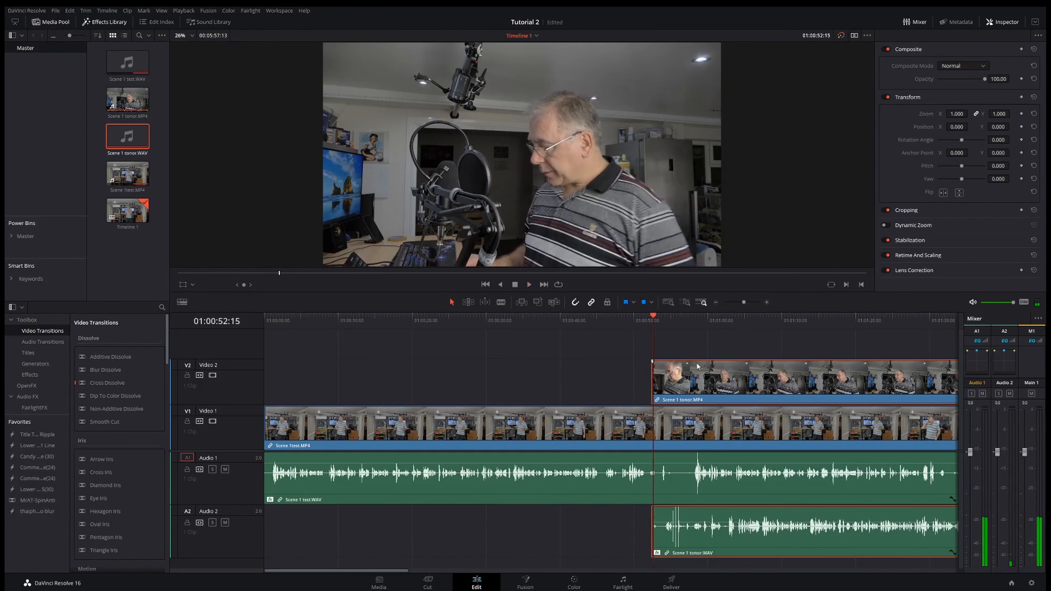
left_click(651, 319)
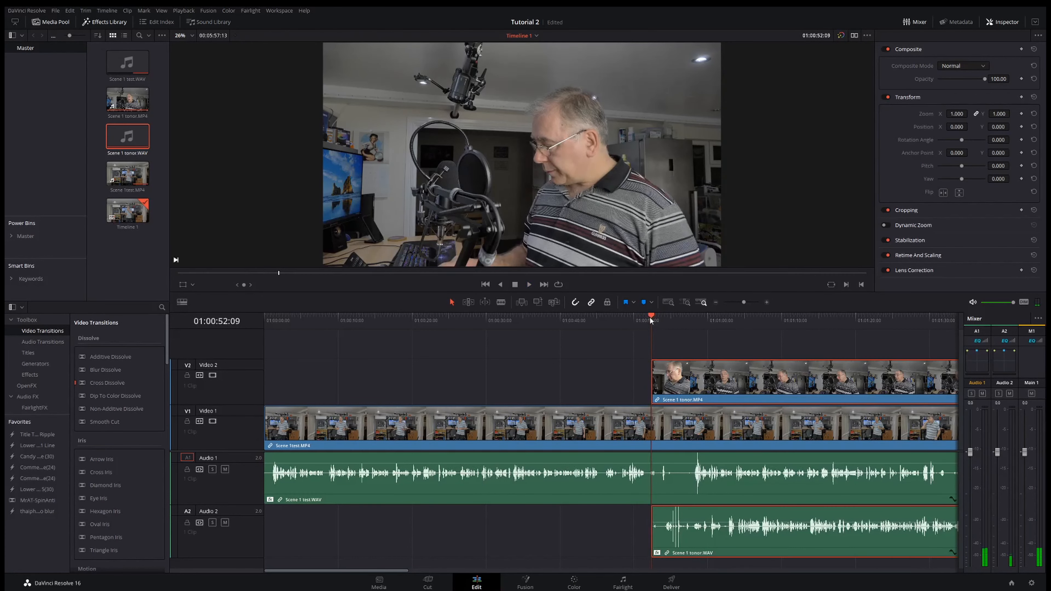
left_click(766, 302)
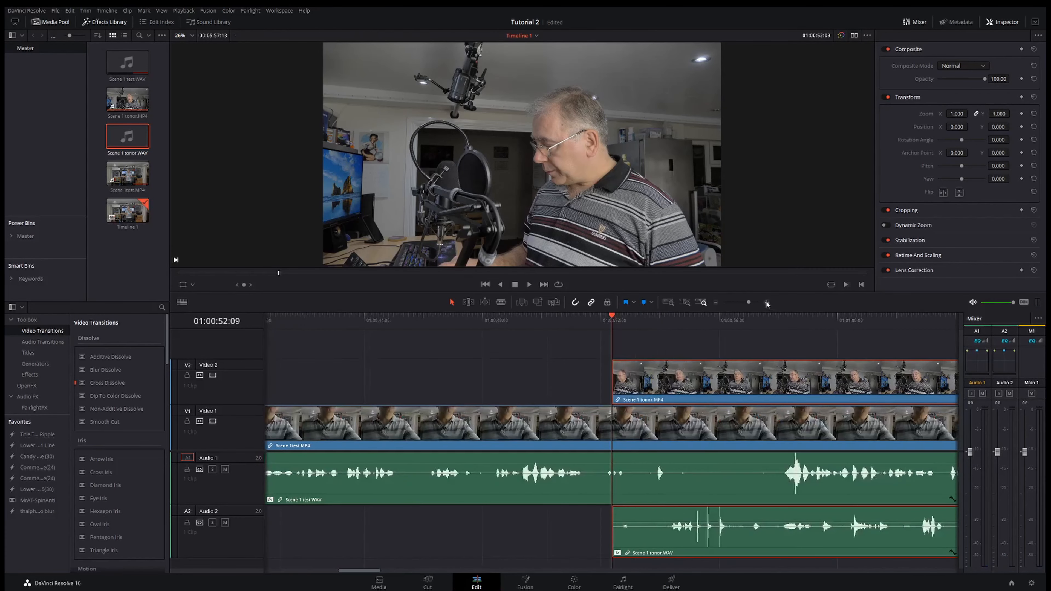
left_click(595, 322)
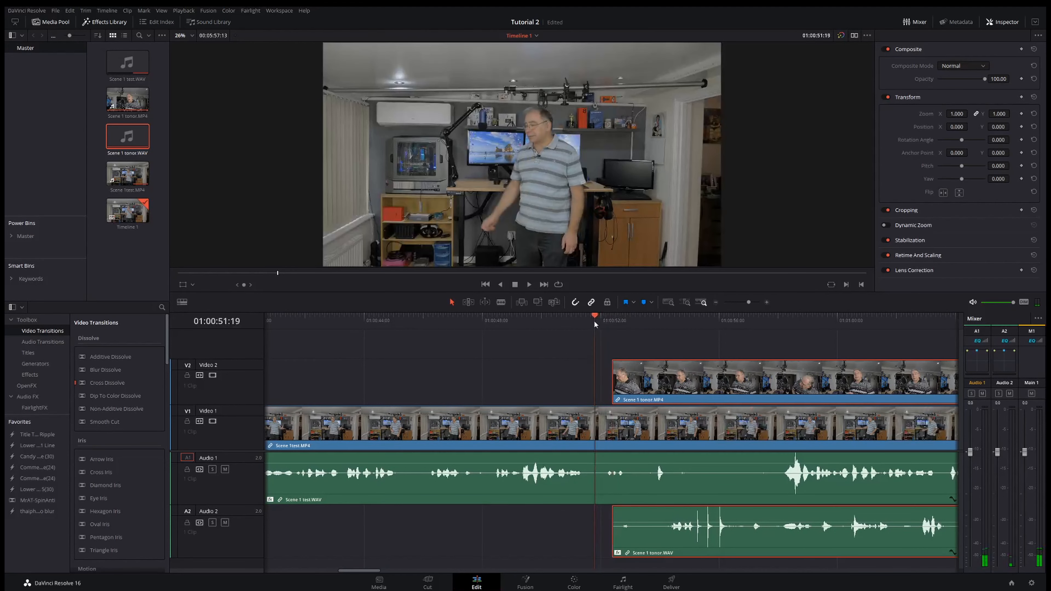
left_click_drag(662, 378, 644, 378)
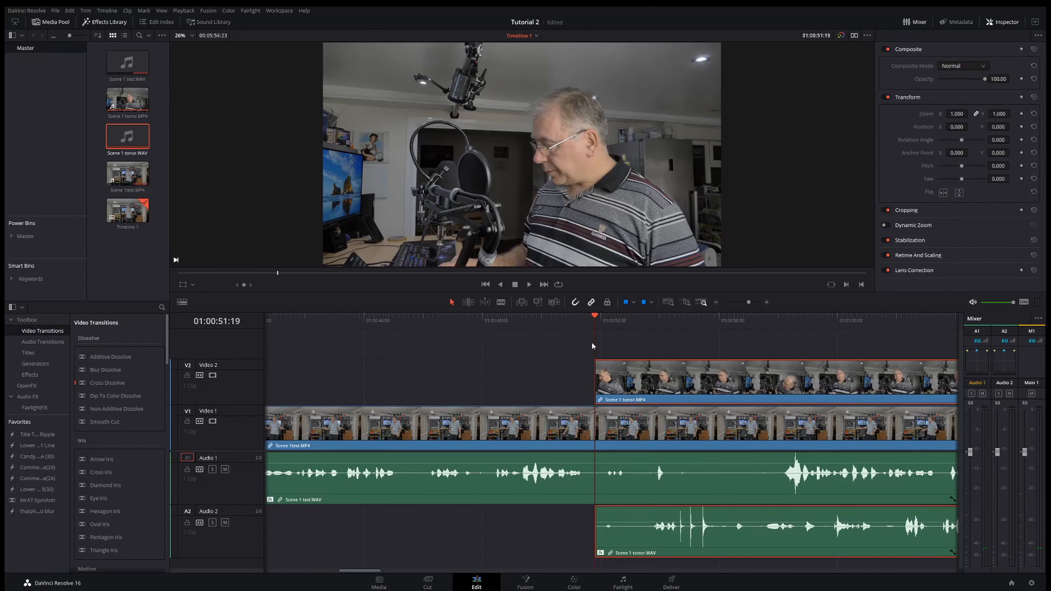
Step: Play across the start of the Scene 1 tonor clips from just before the cut to check the timing
left_click(575, 320)
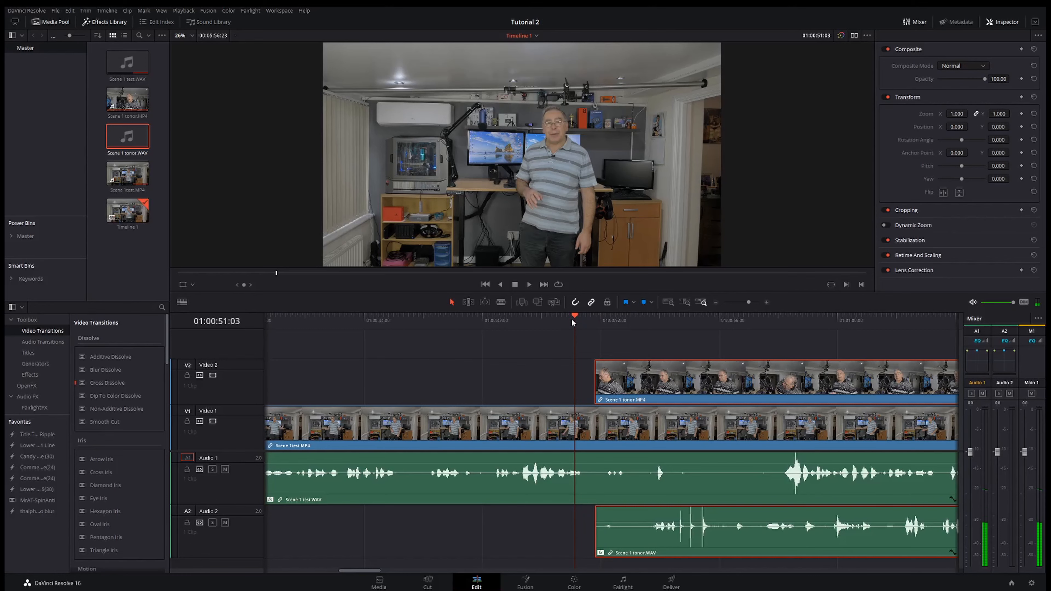
key("space")
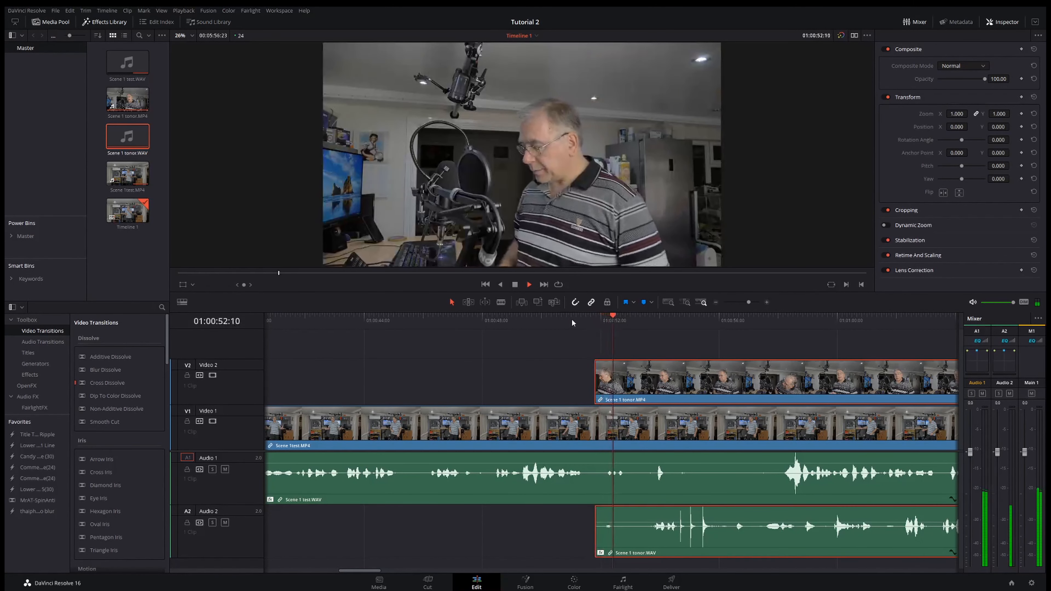
key("space")
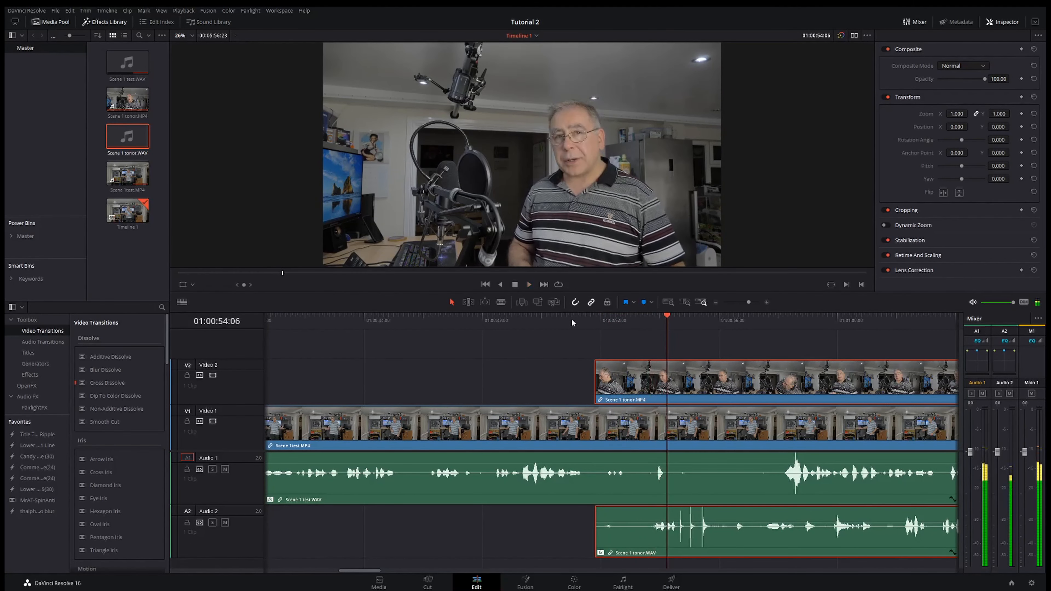
Step: Add a fade-in to the start of Scene 1 tonor.MP4 on Video 2 and lengthen it, previewing both versions
left_click(571, 323)
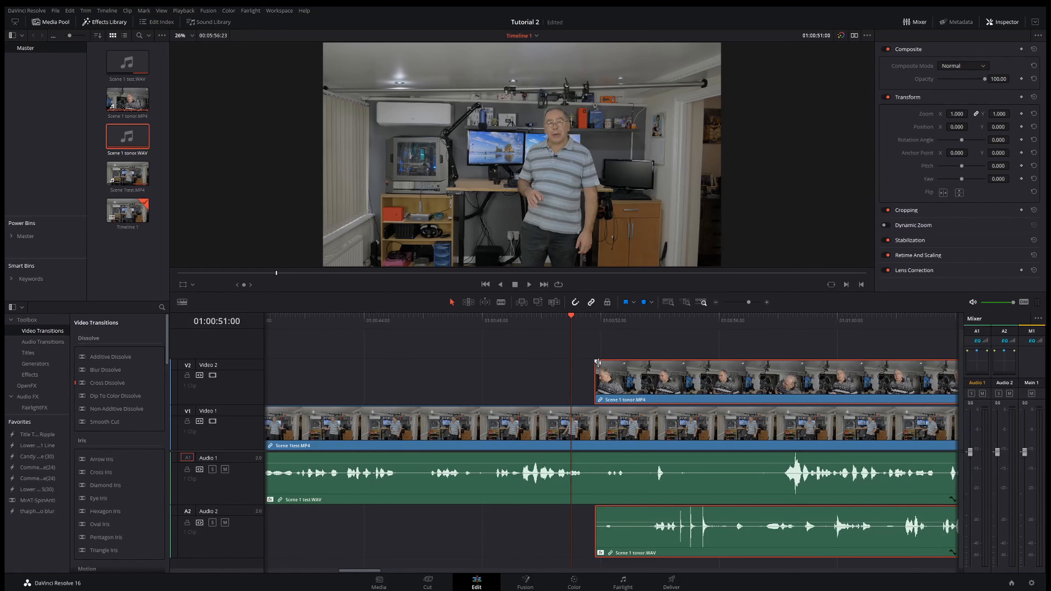
left_click_drag(595, 362, 631, 367)
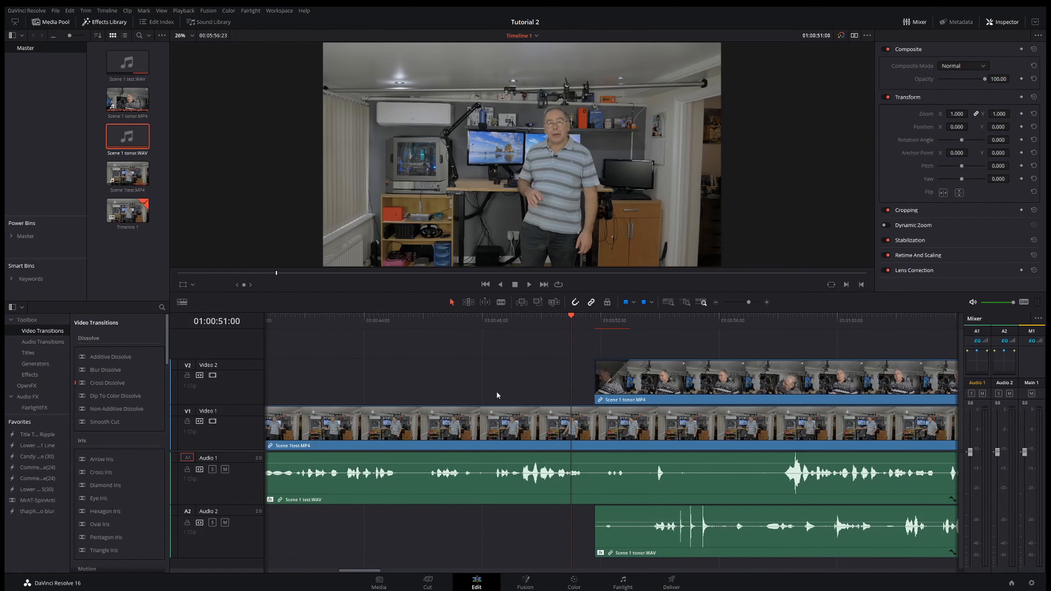
key("space")
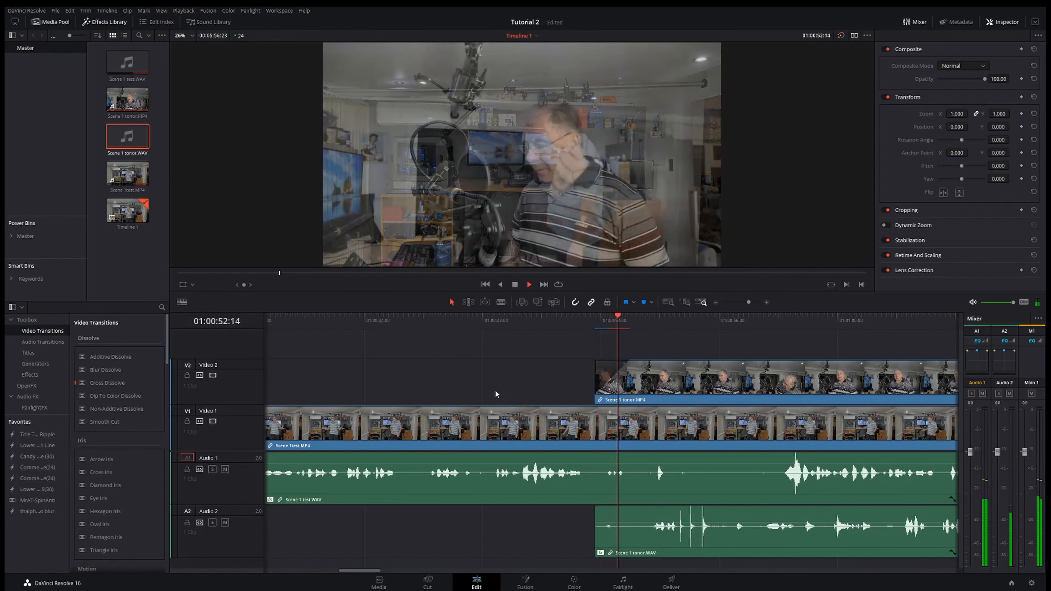
key("space")
left_click_drag(631, 362, 661, 362)
left_click(575, 324)
key("space")
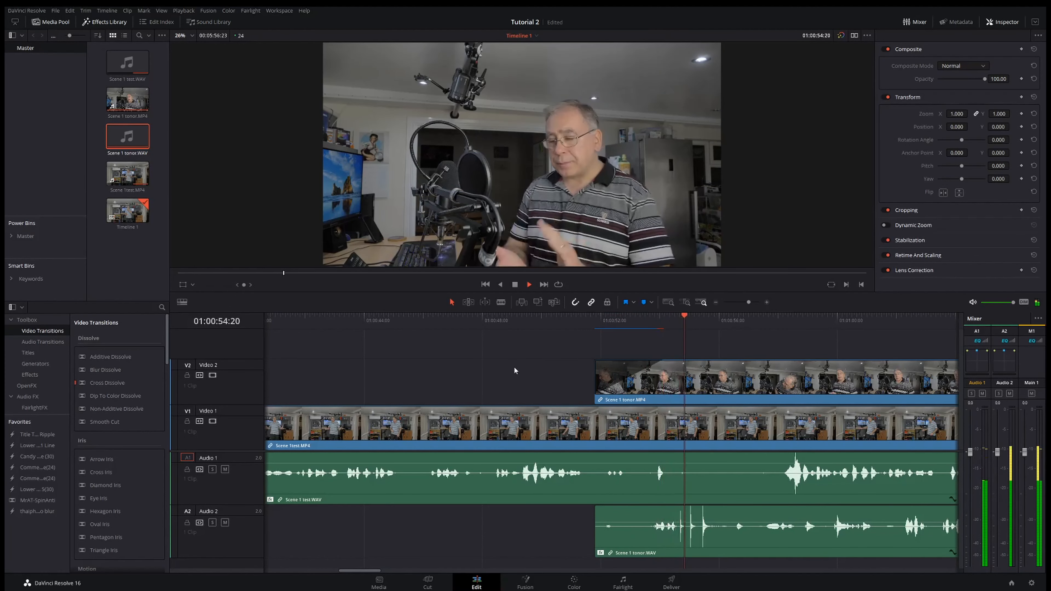
key("space")
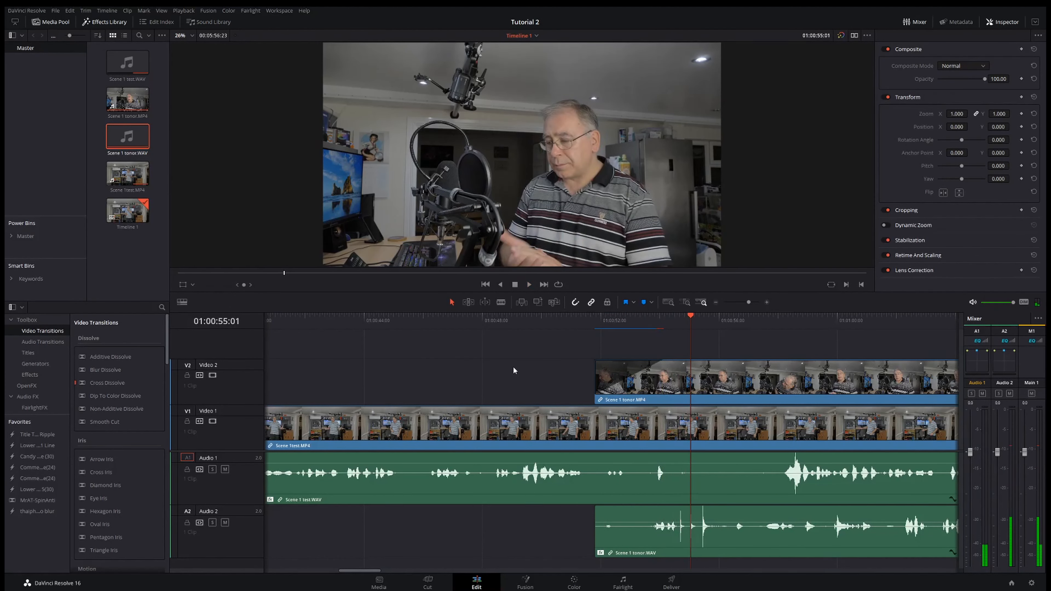
Step: Undo the fade-in on Scene 1 tonor.MP4 and save the project
key("ctrl+z")
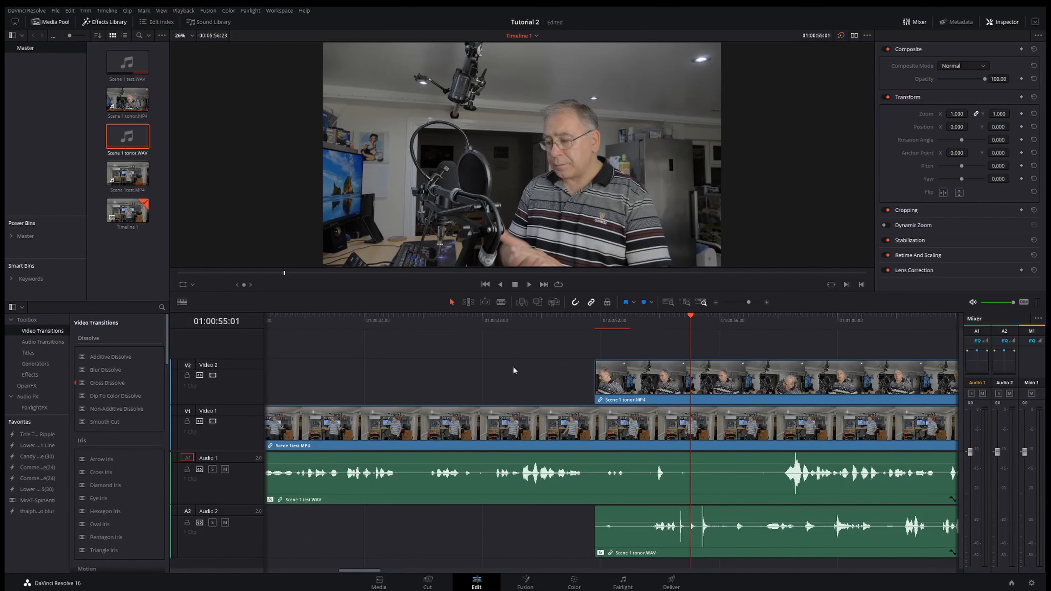
key("ctrl+s")
Step: Split the linked Scene 1test clips on Video 1 and Audio 1 at 01:00:51:19, where the Scene 1 tonor clips start
mouse_move(586, 325)
left_mouse_down()
mouse_move(552, 324)
mouse_move(580, 326)
left_mouse_up()
key("Down")
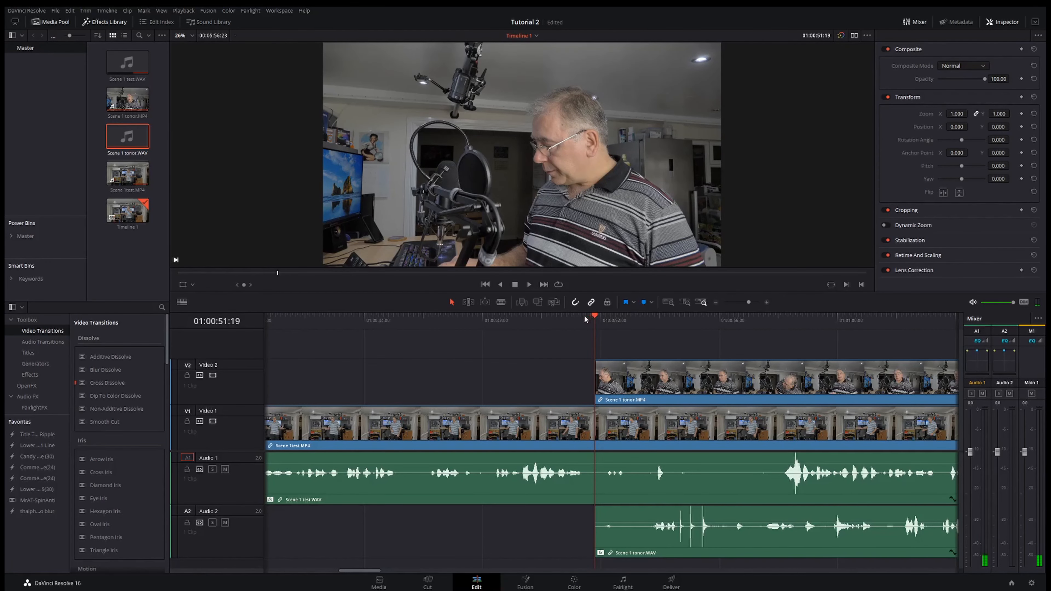
left_click(501, 303)
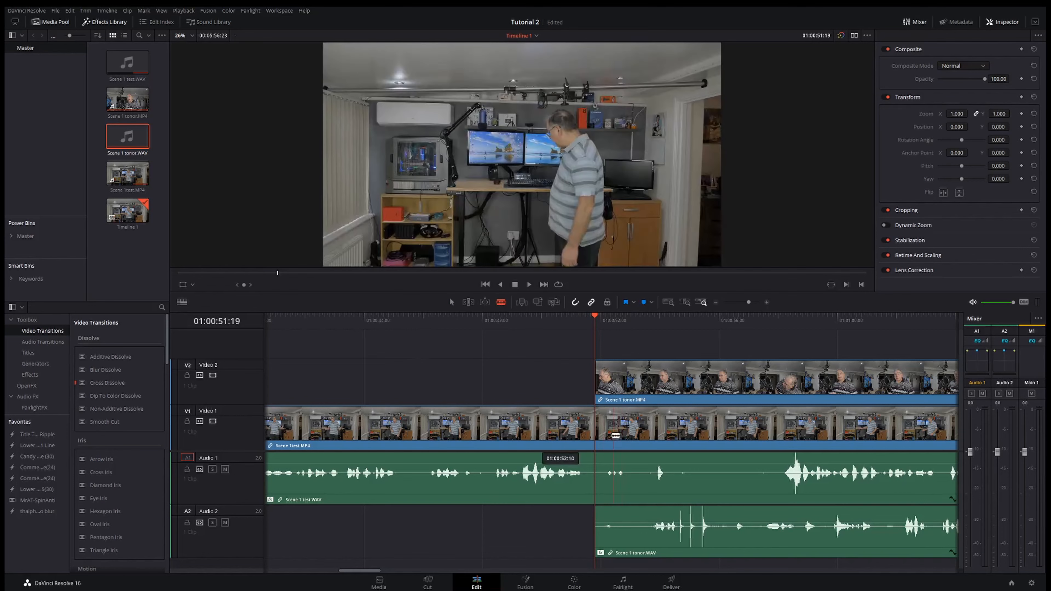
left_click(596, 425)
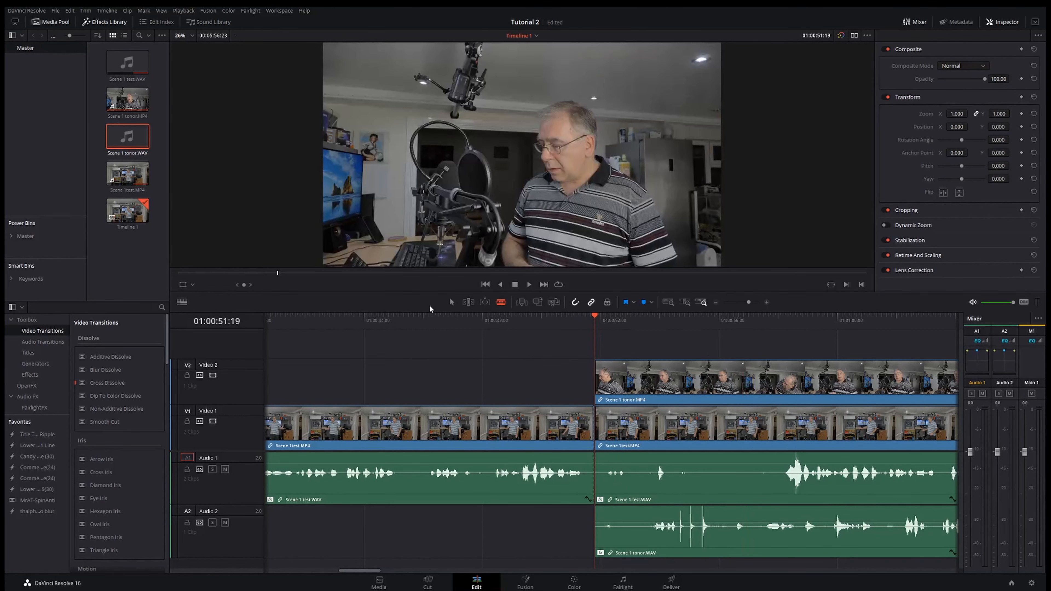
left_click(452, 302)
Step: Browse the video transitions and apply a Blur Dissolve to the start of Scene 1 tonor.MP4 on Video 2
left_click(538, 320)
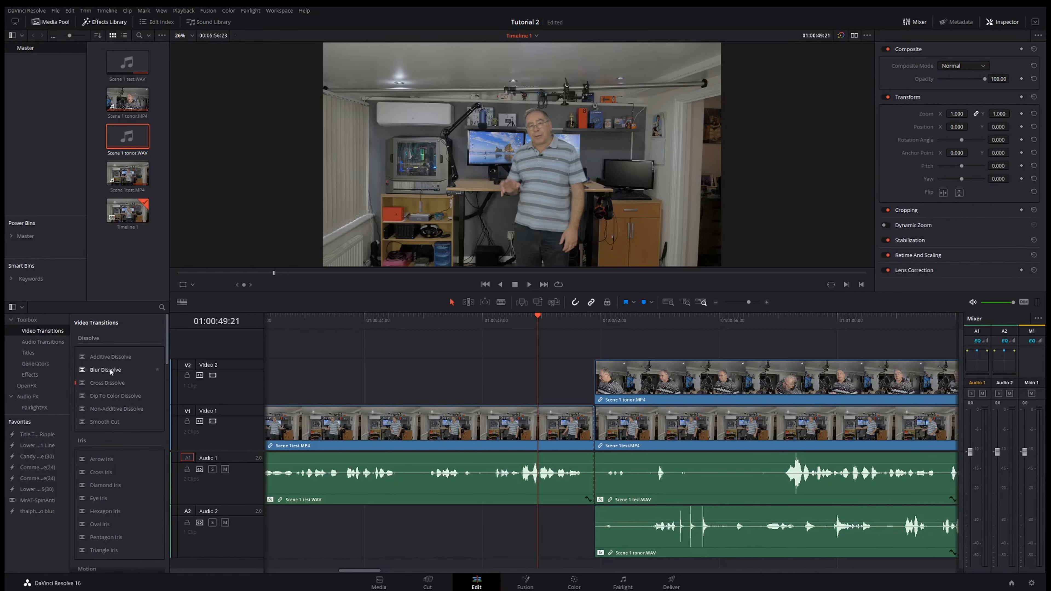
scroll(111, 480, "down", 10)
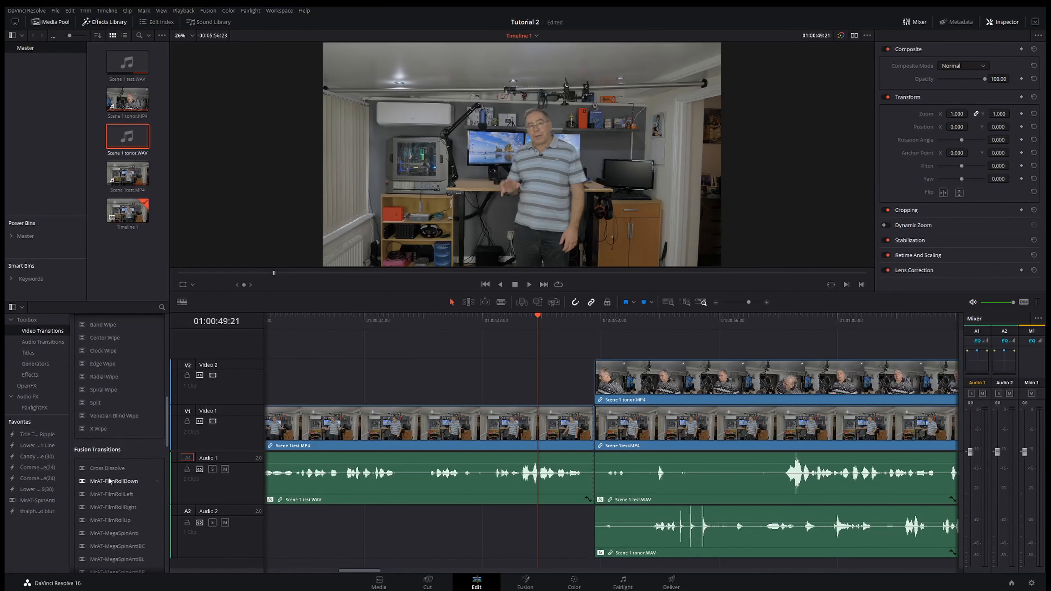
scroll(110, 481, "up", 10)
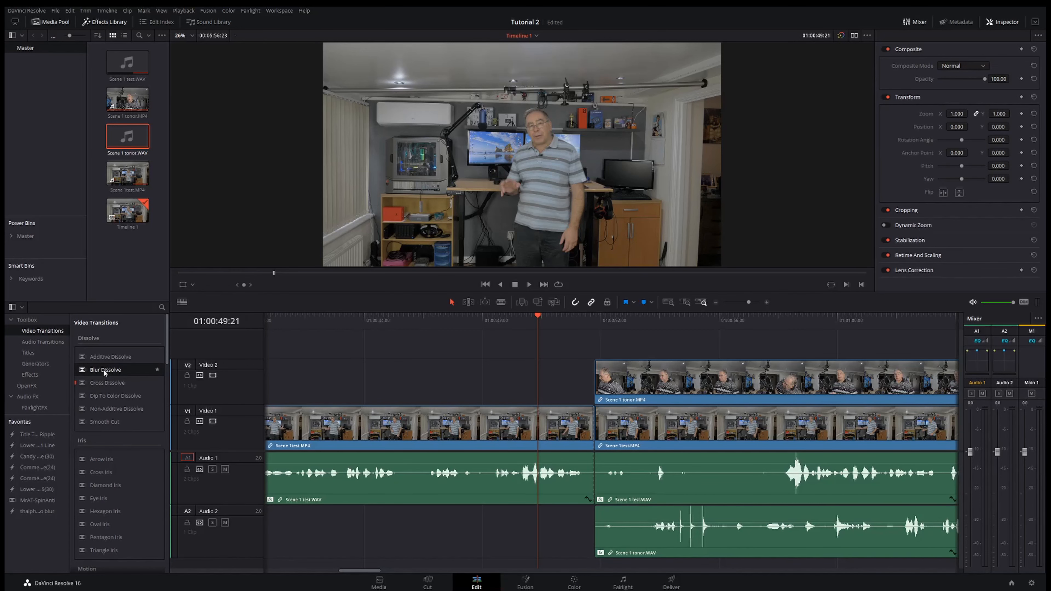
left_click_drag(104, 372, 599, 398)
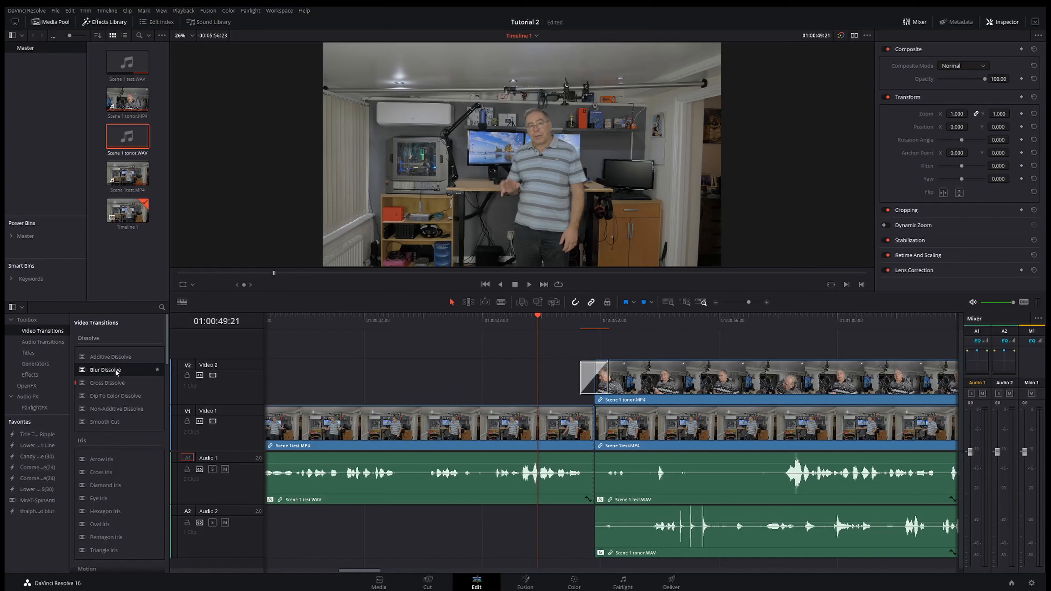
mouse_move(116, 373)
left_mouse_down()
mouse_move(476, 378)
mouse_move(599, 406)
mouse_move(625, 431)
mouse_move(135, 370)
left_mouse_up()
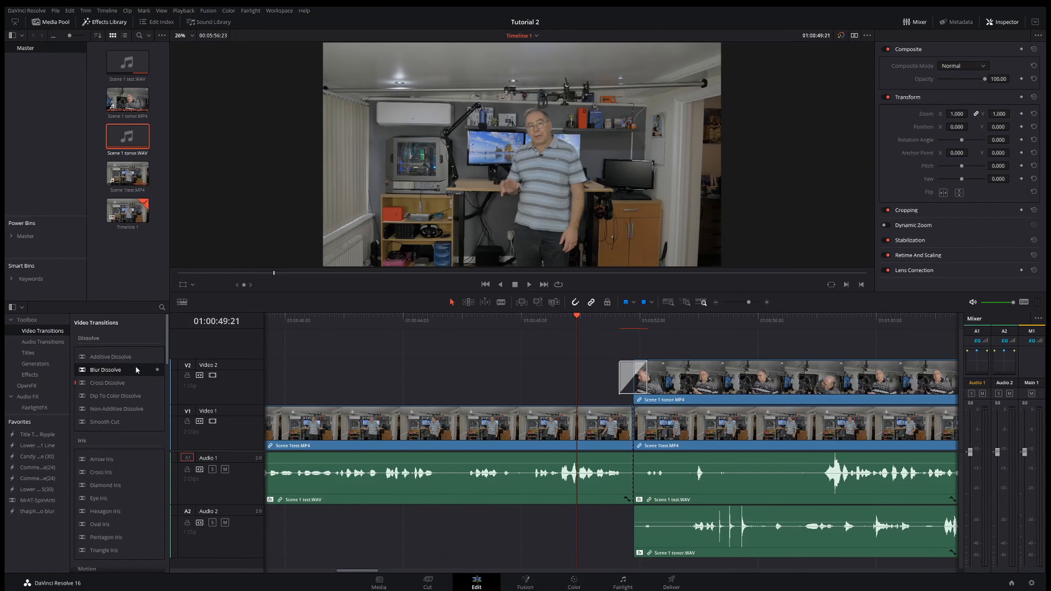
left_click(184, 10)
mouse_move(194, 40)
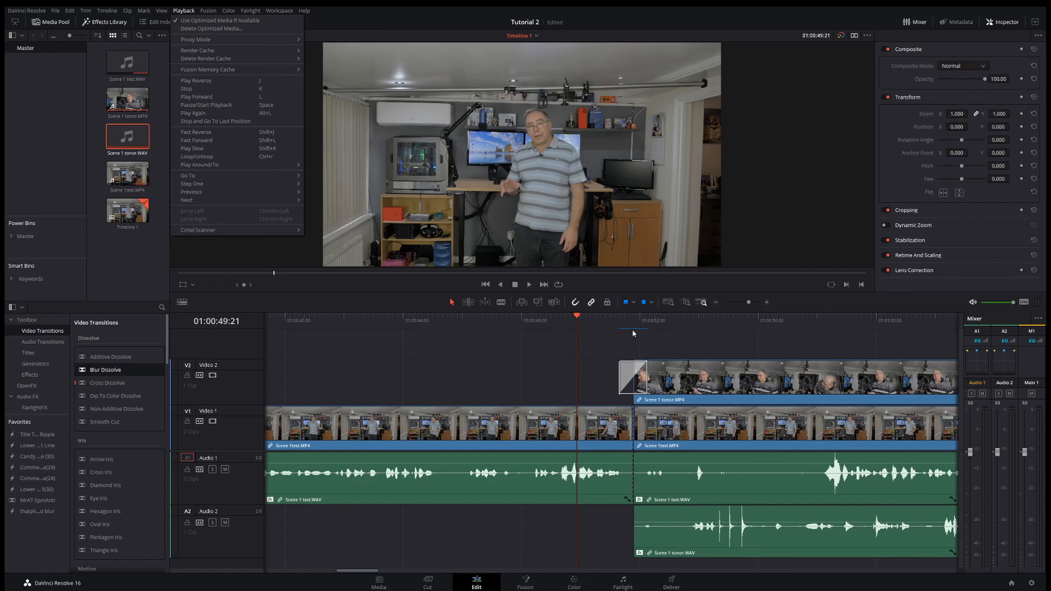
left_click(658, 343)
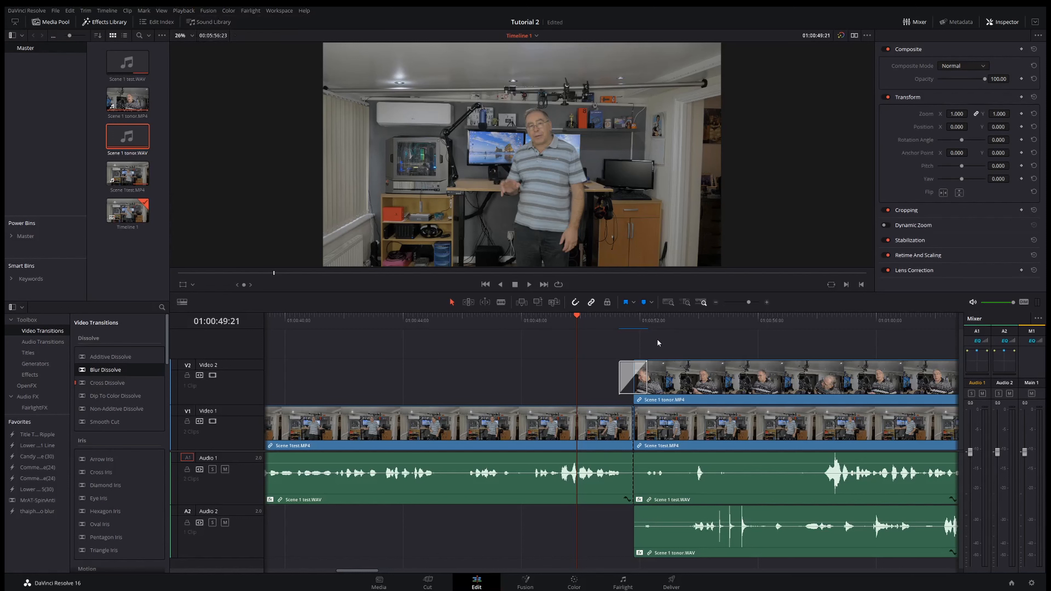
Step: Play through the Blur Dissolve between the two scenes twice to review the transition
key("space")
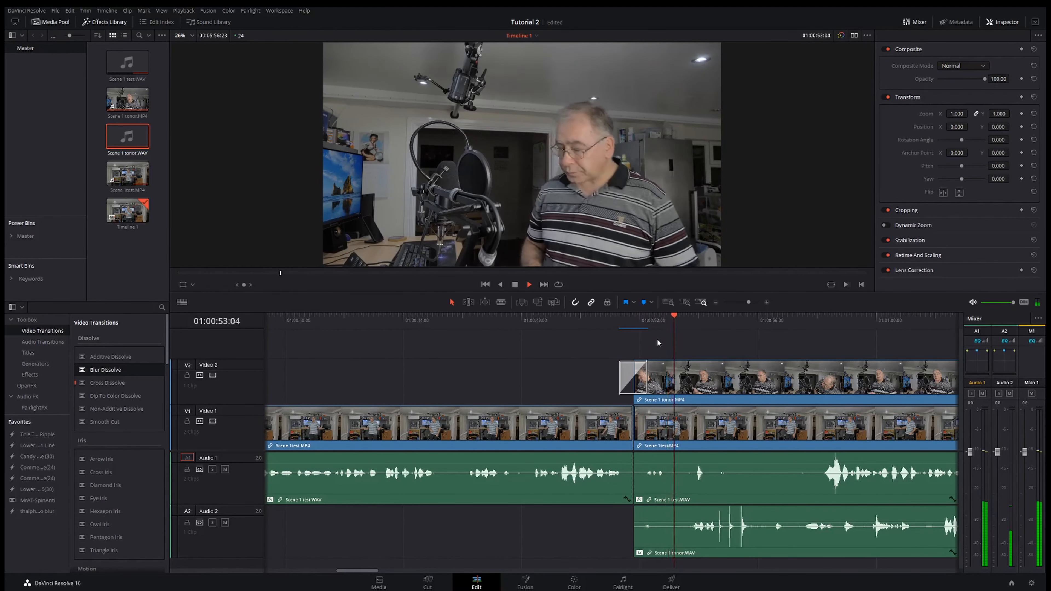
key("space")
left_click(599, 341)
key("space")
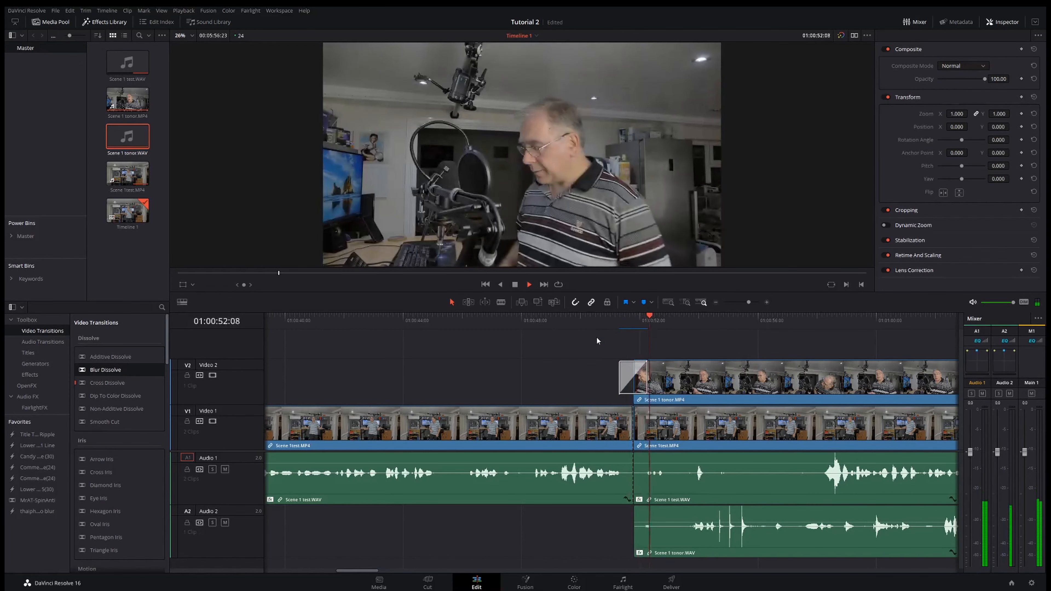
key("space")
Step: Lengthen the Blur Dissolve at the start of Scene 1 tonor.MP4 to 1.8 seconds (44 frames)
left_click(641, 384)
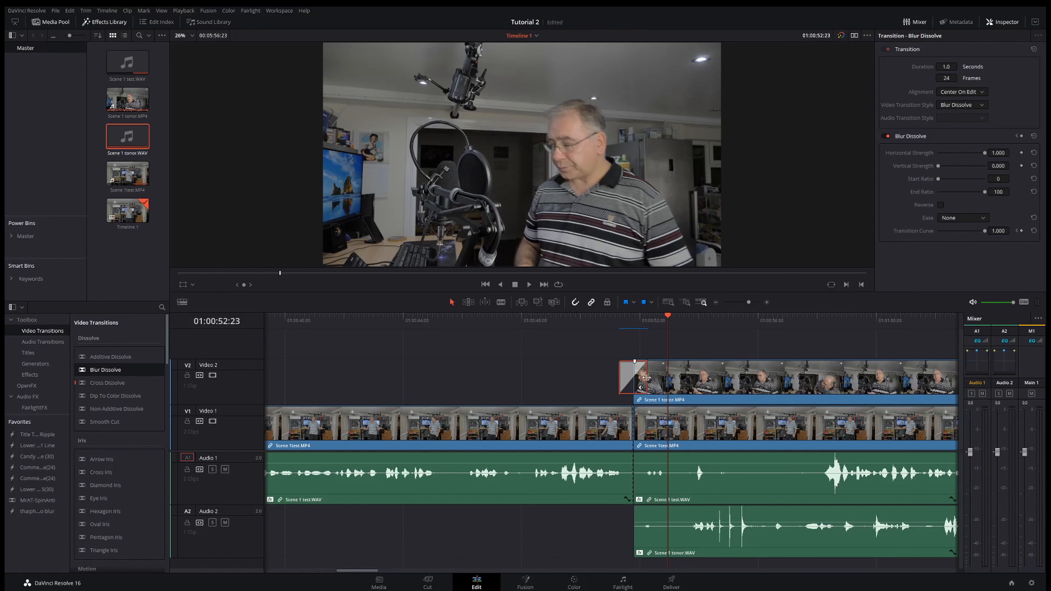
left_click_drag(647, 378, 658, 379)
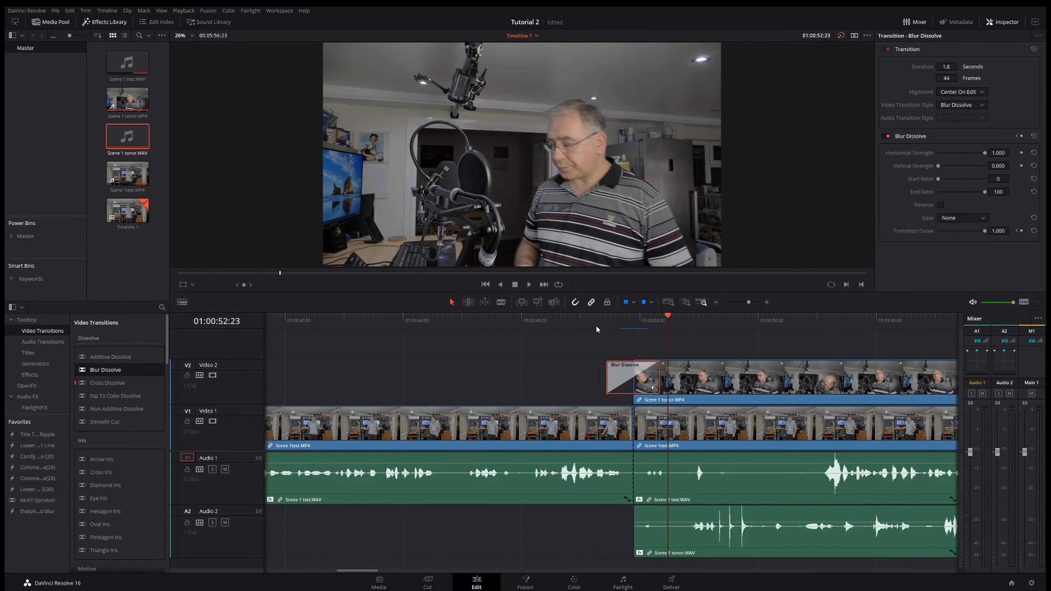
left_click(595, 320)
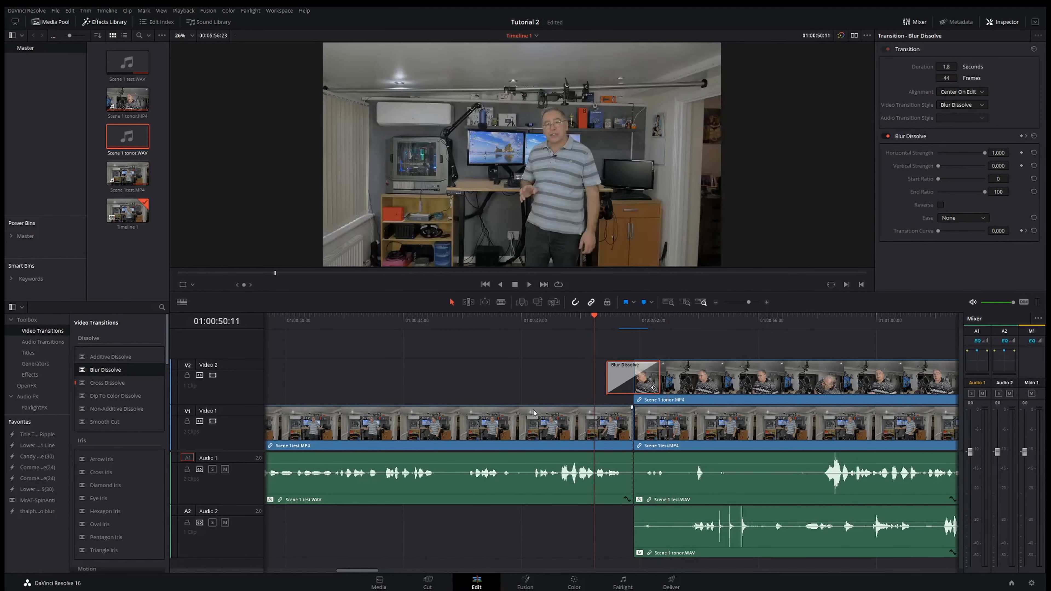
Step: Play through the transition, then shorten the Blur Dissolve at the start of Scene 1 tonor.MP4 to 1.0 second (24 frames) and save
key("space")
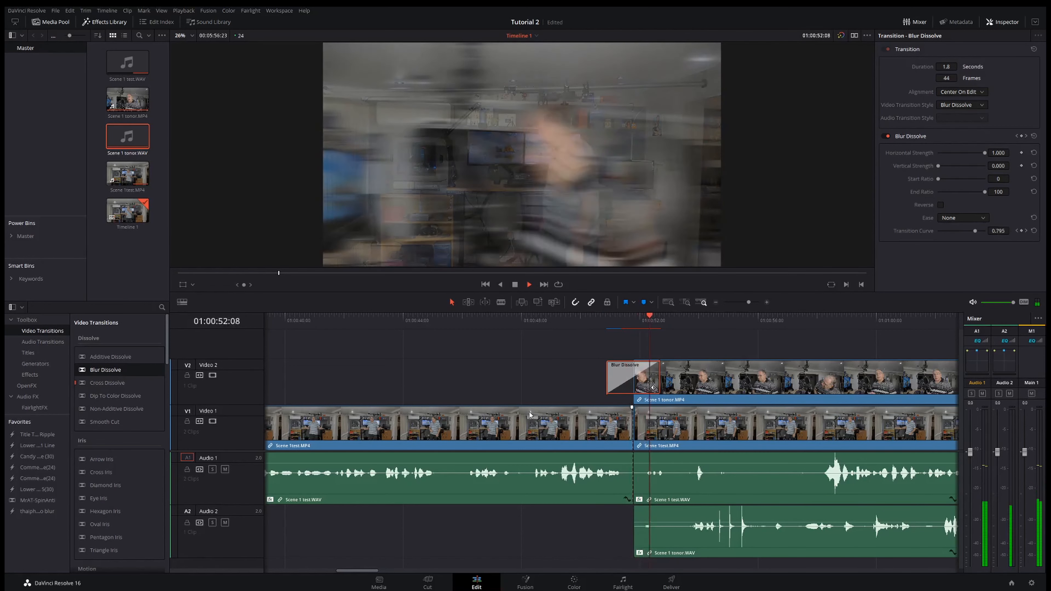
key("space")
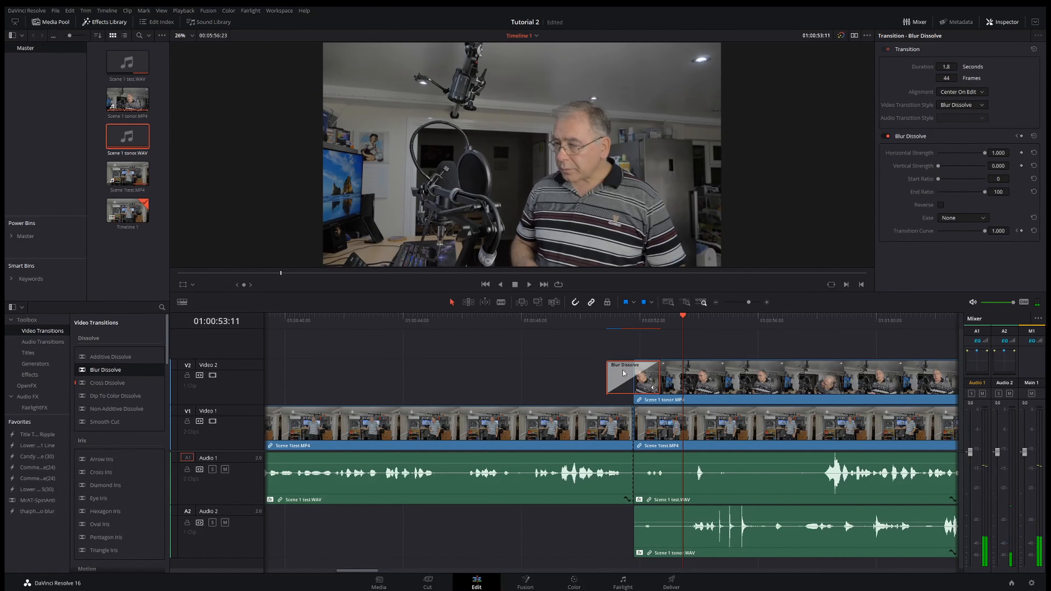
key("ctrl+s")
left_click_drag(614, 375, 626, 374)
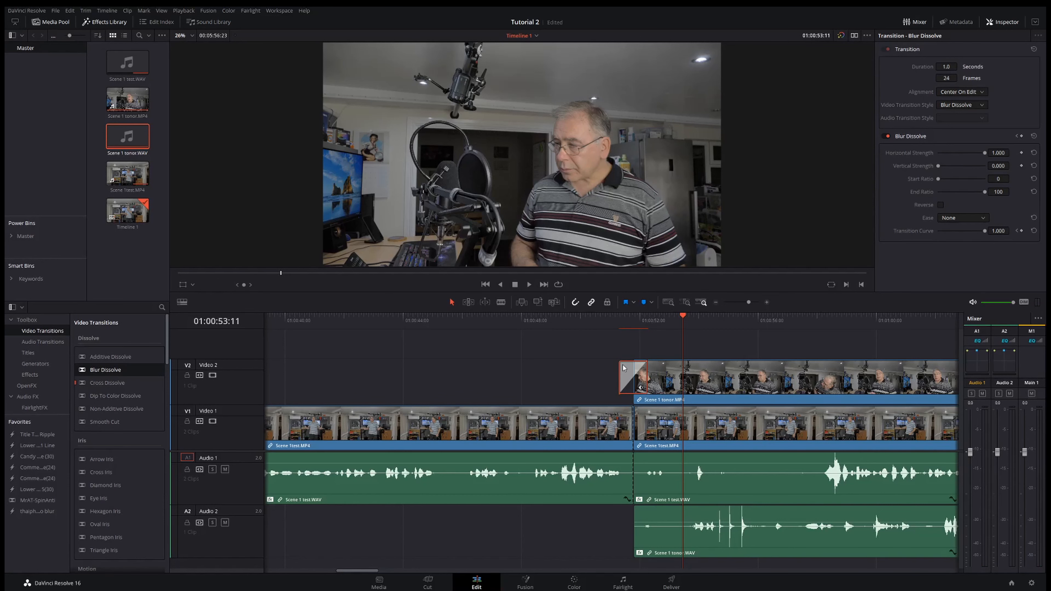
key("ctrl+s")
Step: Apply a Blur Dissolve to the cut between the Scene 1test.MP4 clips on Video 1 and play through the scene change
left_click_drag(119, 372, 636, 433)
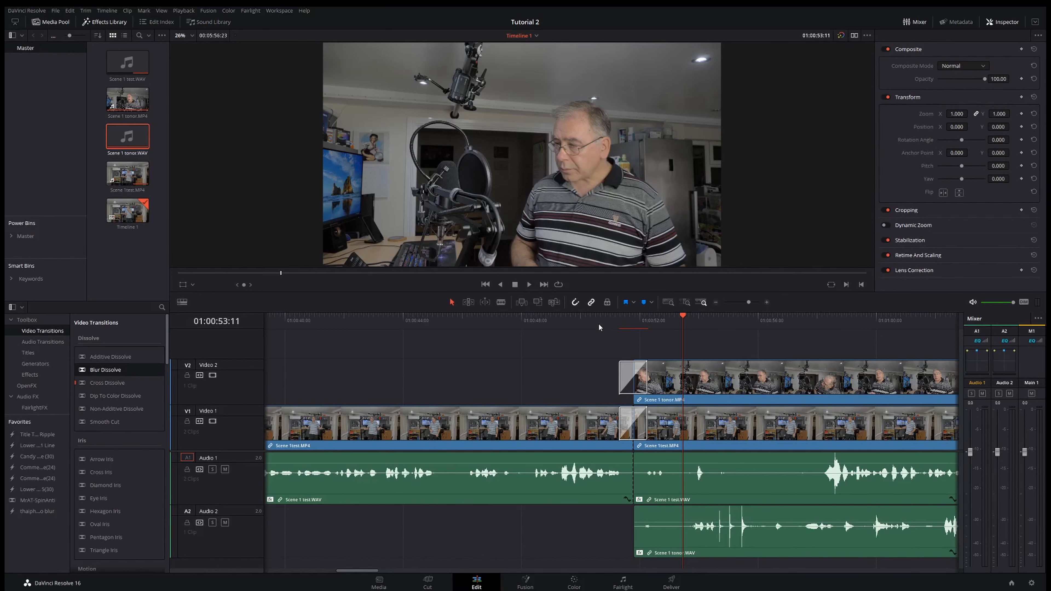
left_click(599, 327)
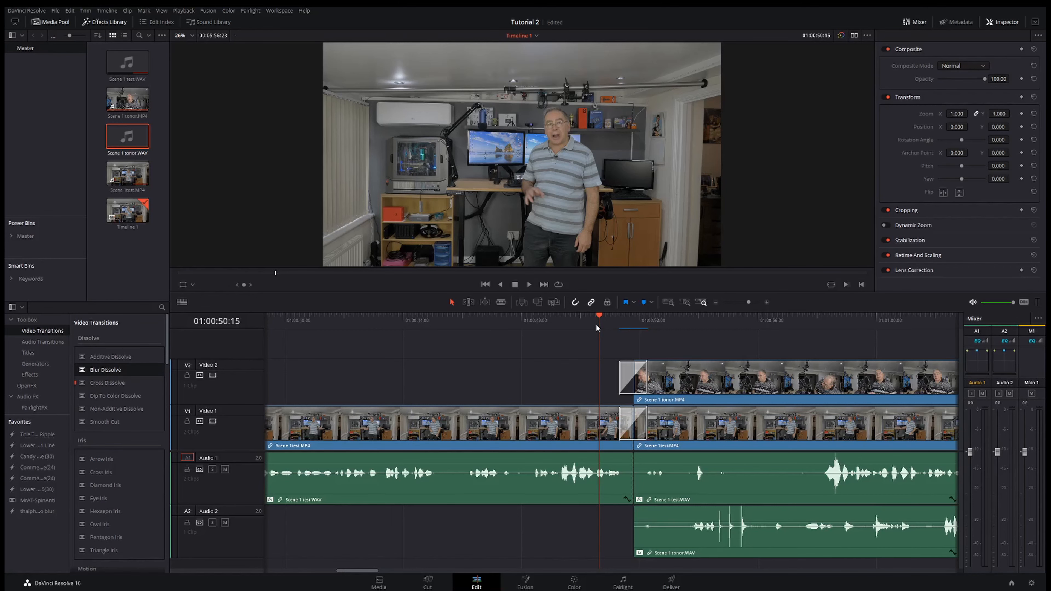
key("space")
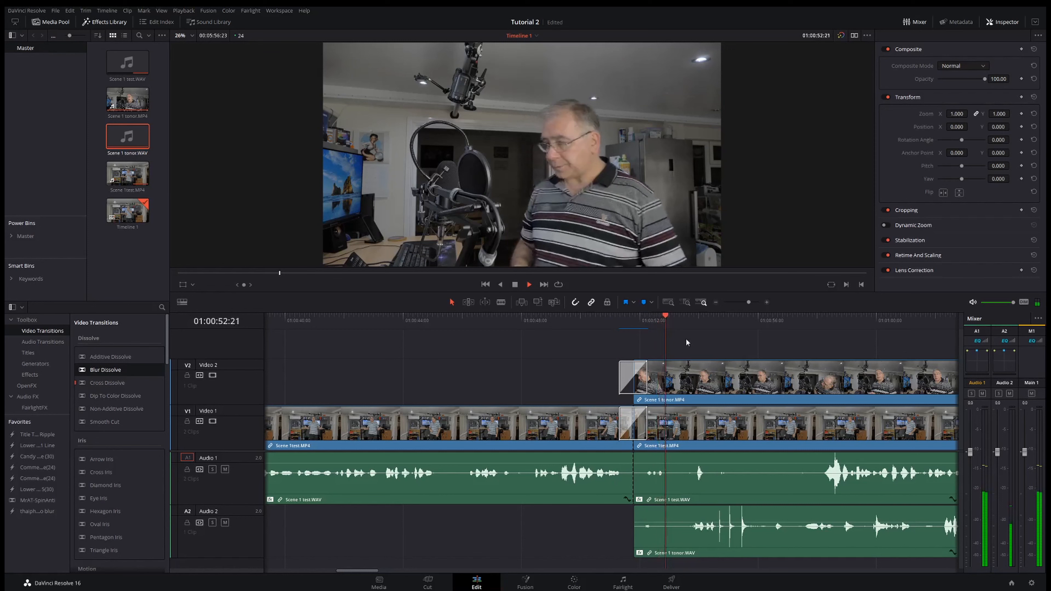
left_click(599, 324)
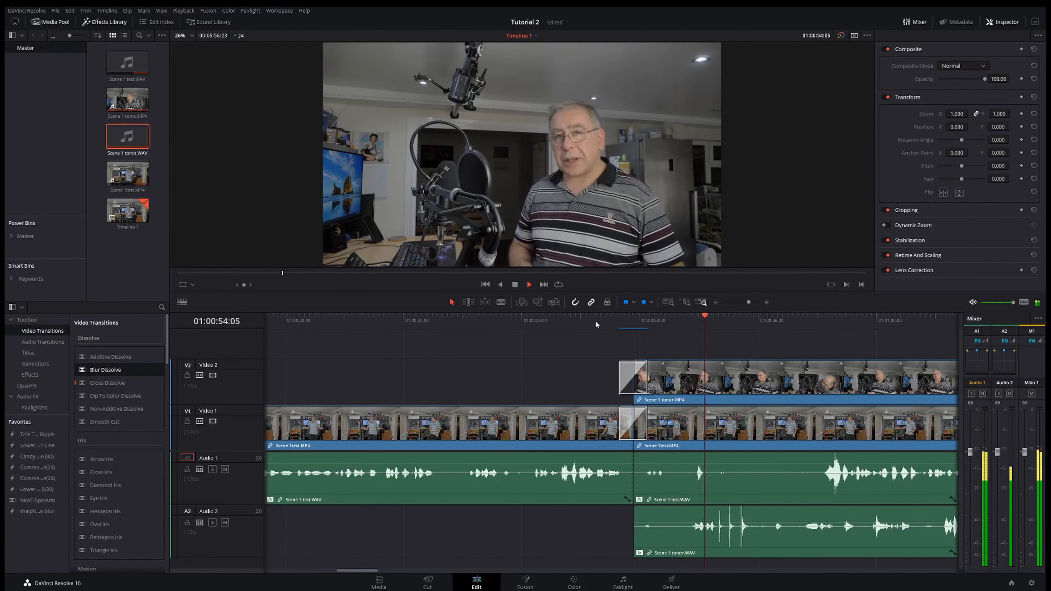
left_click(596, 325)
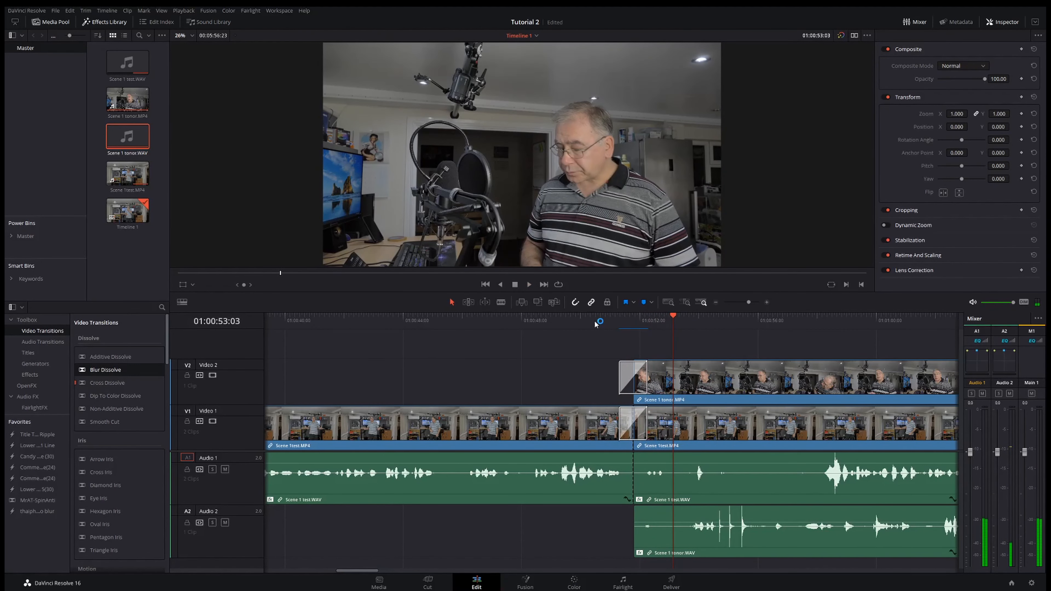
Step: Delete the Blur Dissolve transitions at the scene change on Video 2 and Video 1
left_click(629, 382)
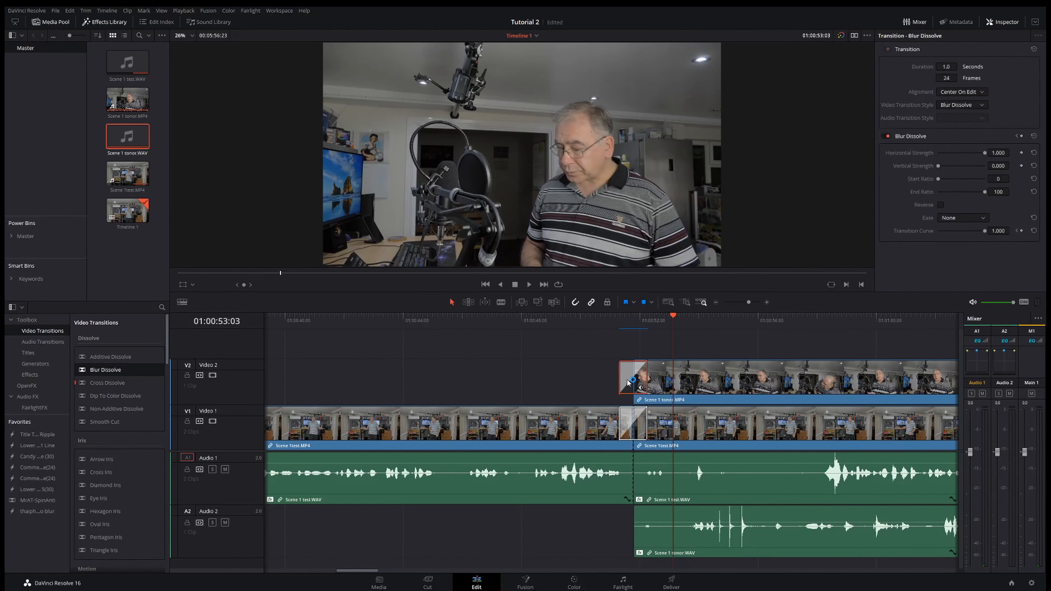
key("Delete")
left_click(628, 421)
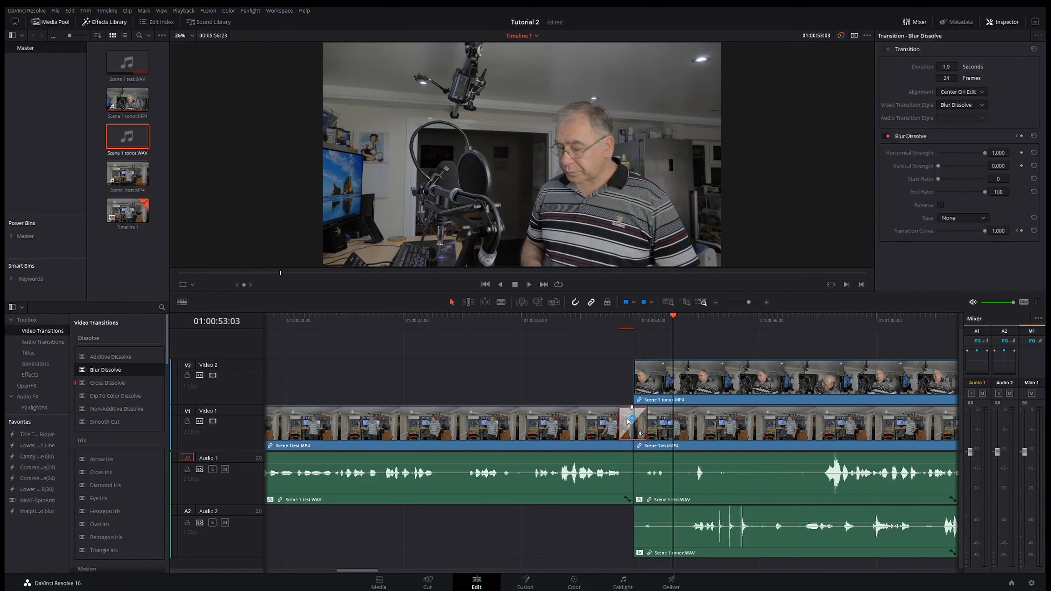
key("Delete")
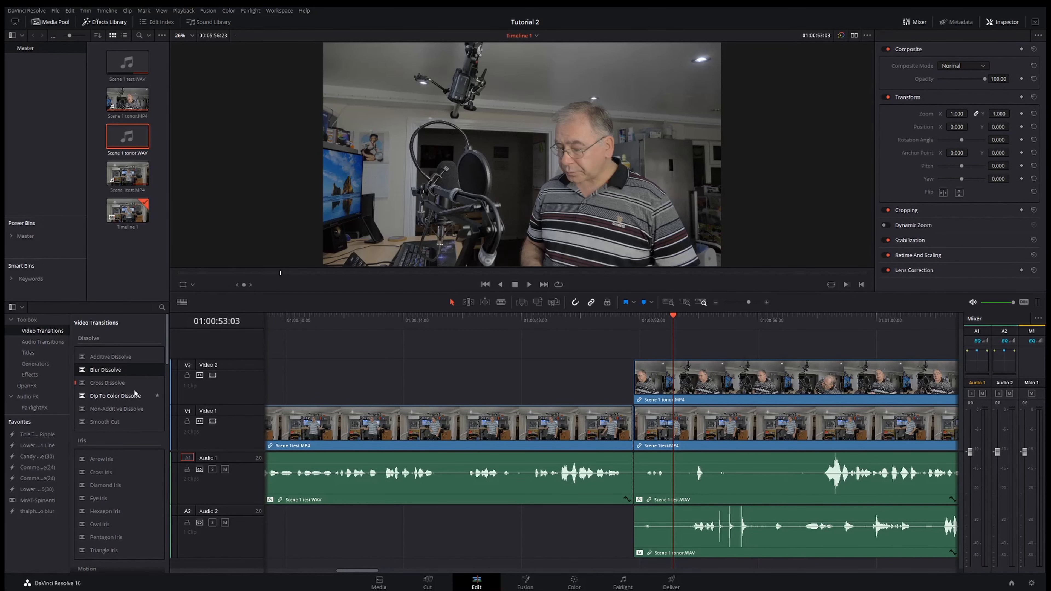
Step: Apply the MrAT-ShakeHorizontal Fusion transition to the Video 1 cut and to the start of Scene 1 tonor.MP4 on Video 2
scroll(134, 393, "down", 8)
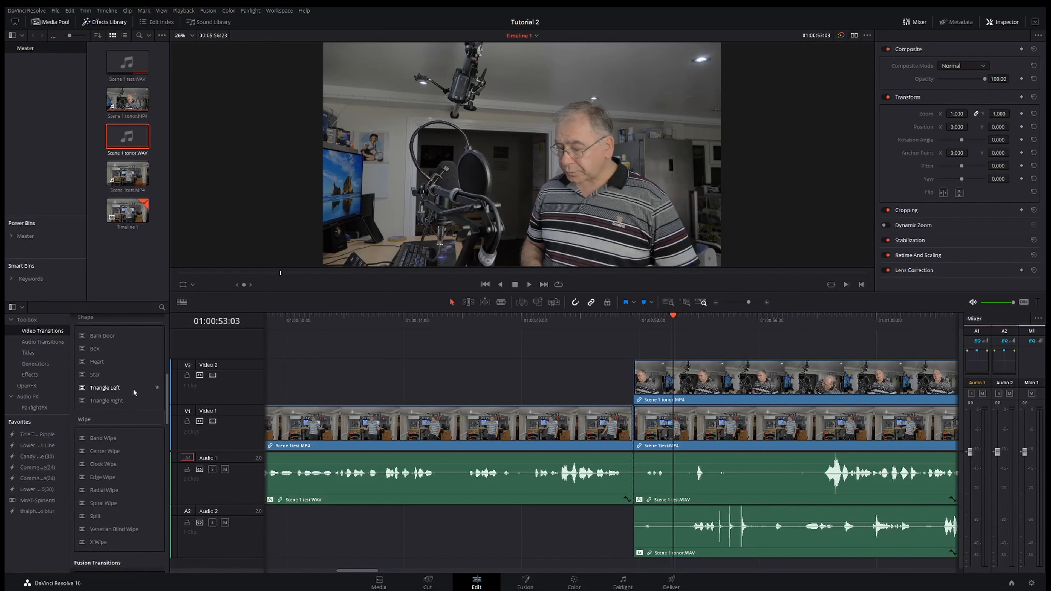
scroll(133, 392, "down", 3)
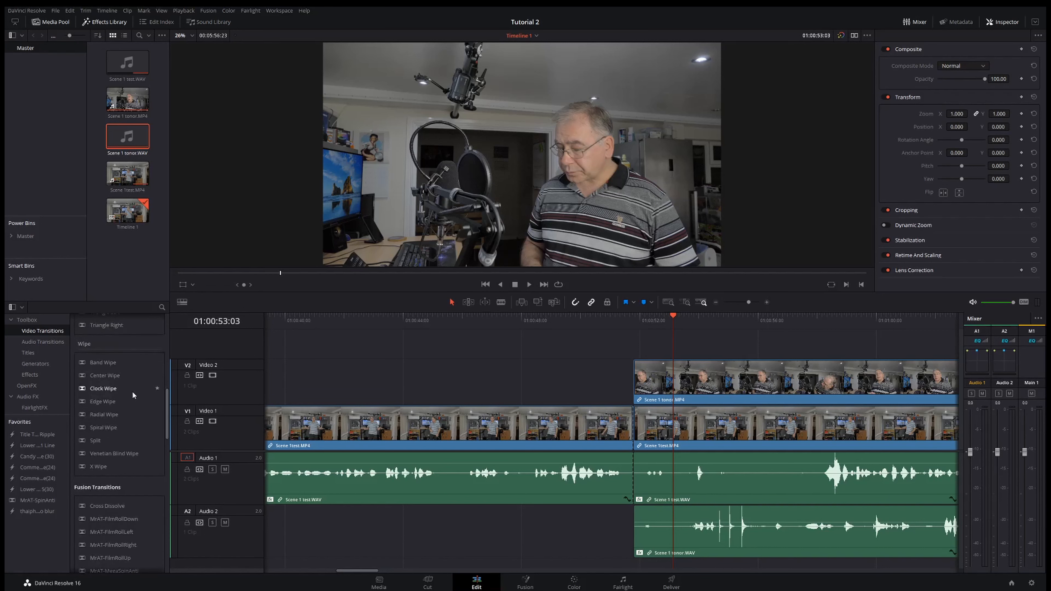
scroll(133, 420, "down", 2)
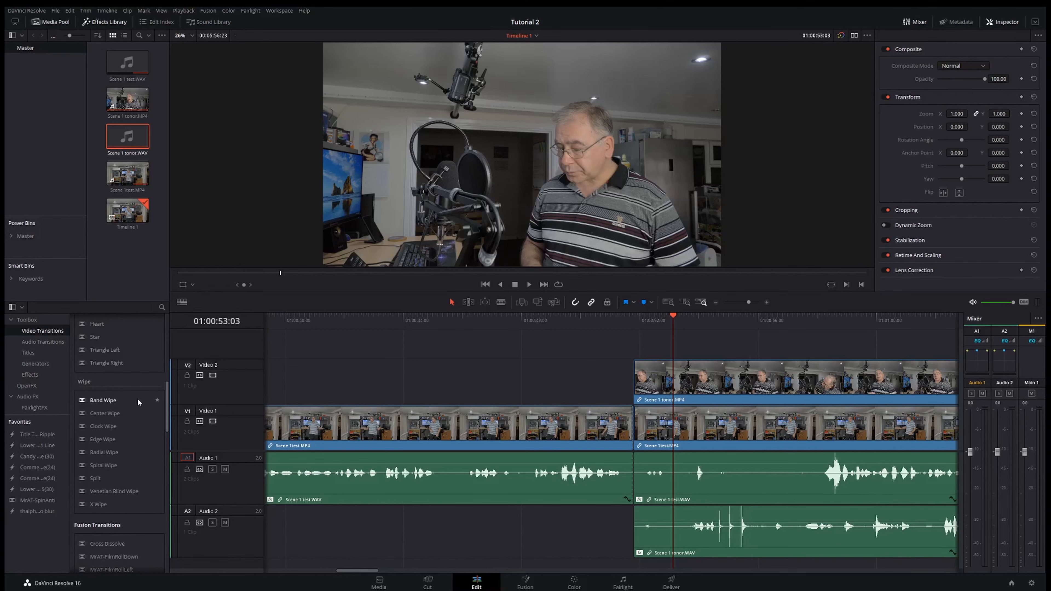
scroll(127, 429, "down", 12)
left_click_drag(124, 439, 640, 441)
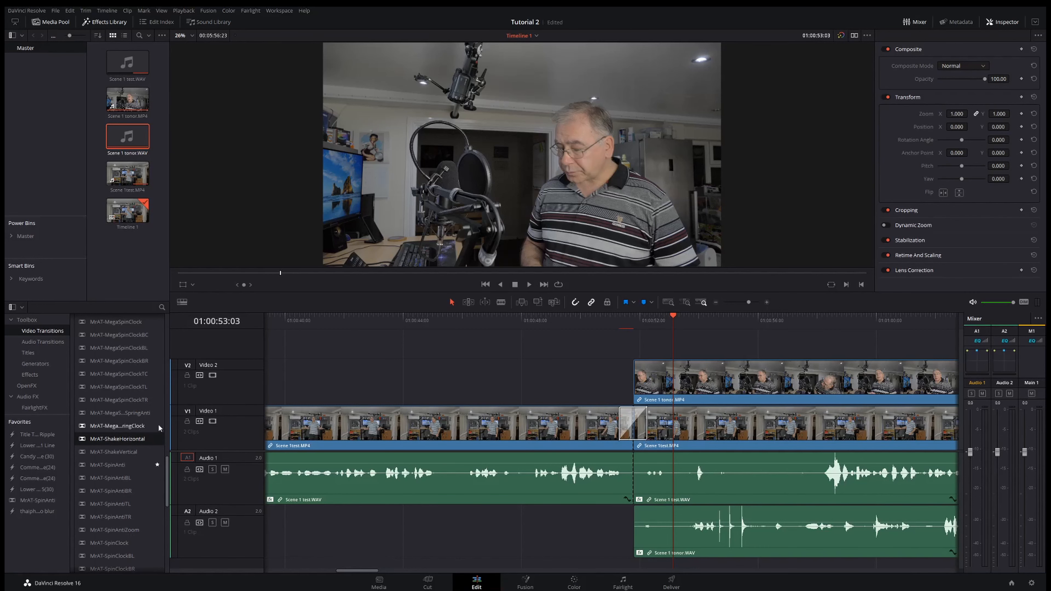
left_click_drag(131, 440, 663, 395)
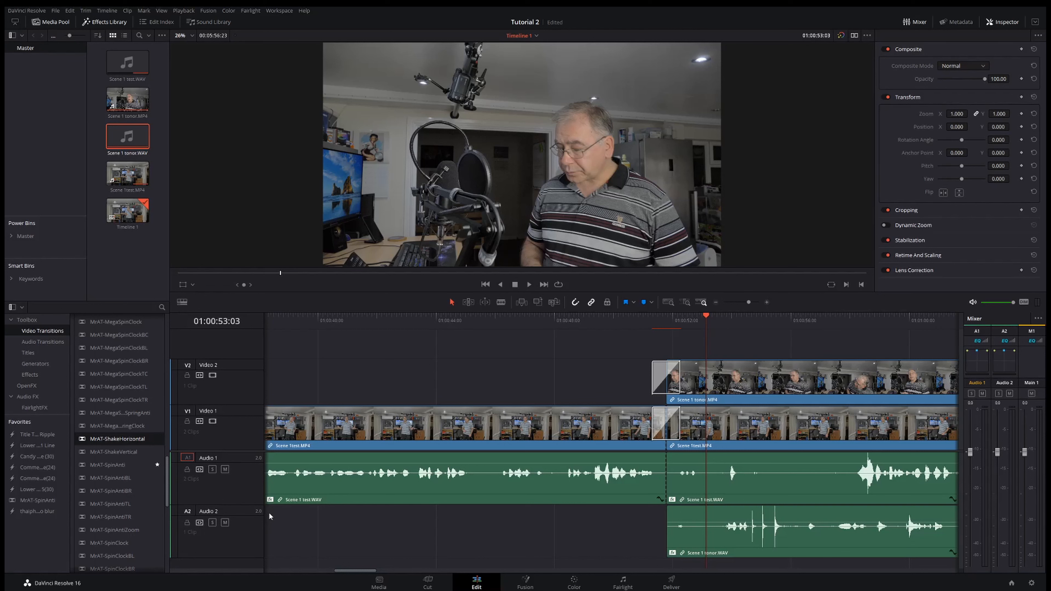
Step: Select the MrAT-ShakeHorizontal transition on Video 2 and play through the scene change twice to review it
left_click(661, 379)
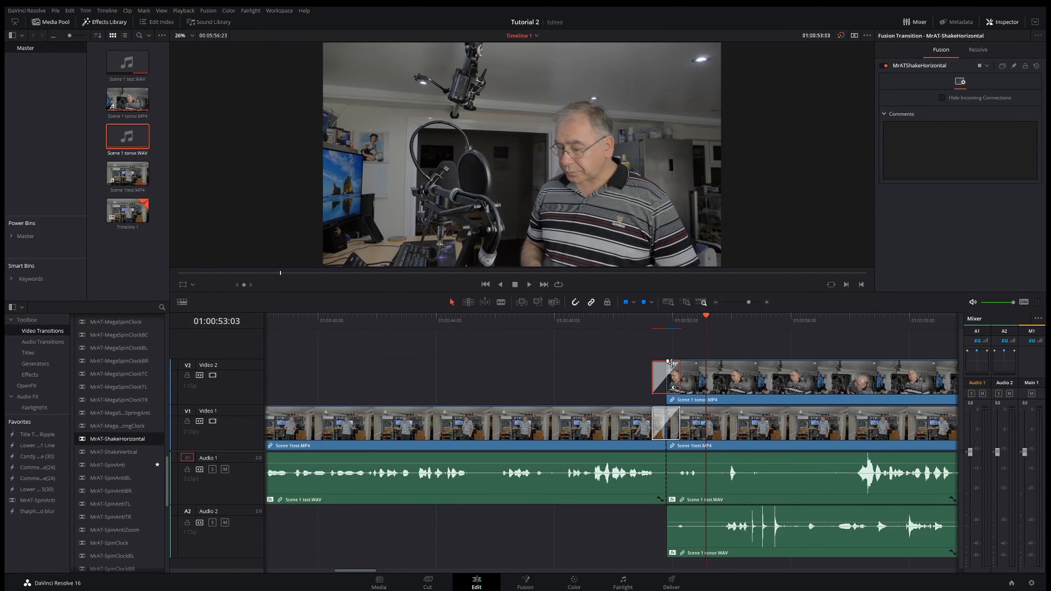
left_click(632, 321)
key("space")
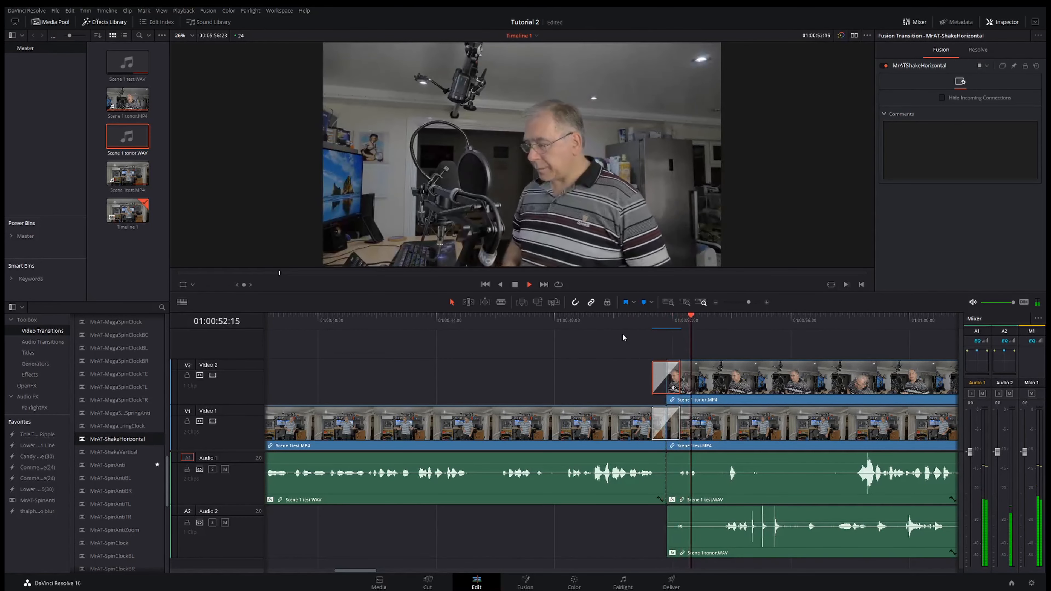
left_click(624, 325)
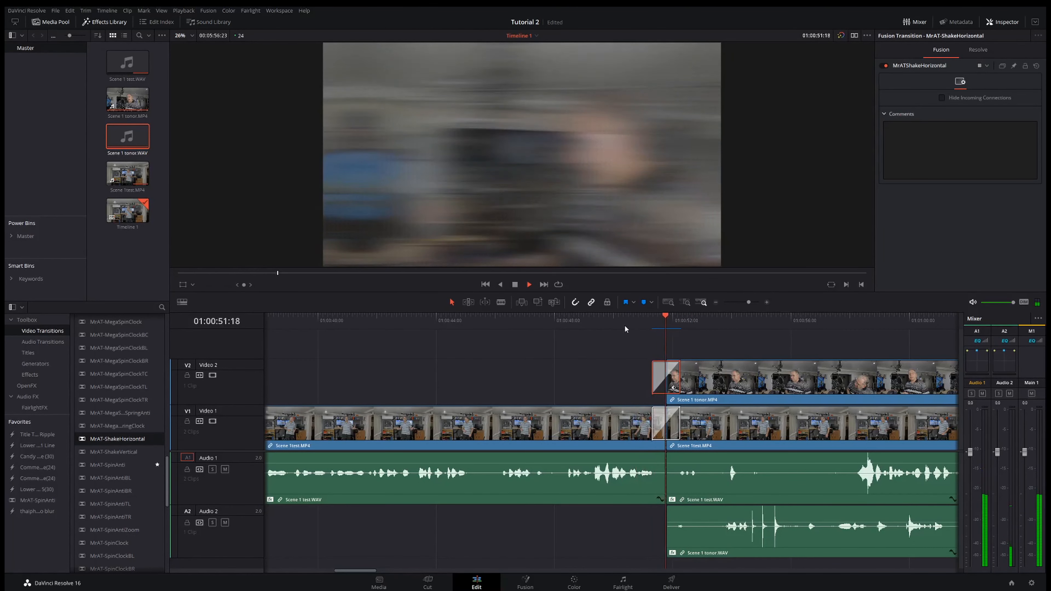
key("space")
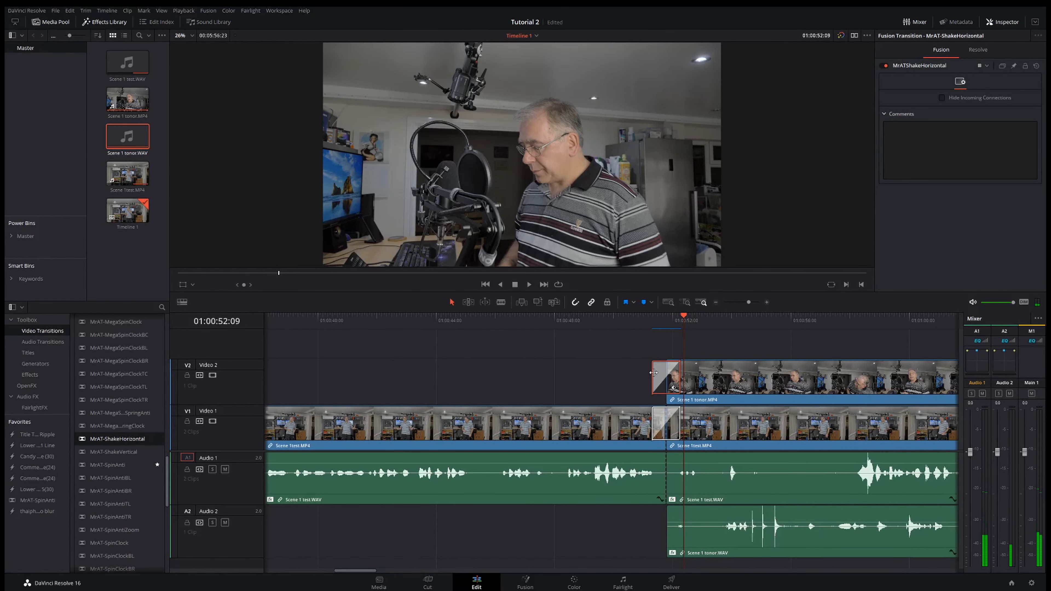
Step: Lengthen both MrAT-ShakeHorizontal transitions to about 4 seconds each and play through the scene change to review them
left_click_drag(654, 374, 608, 378)
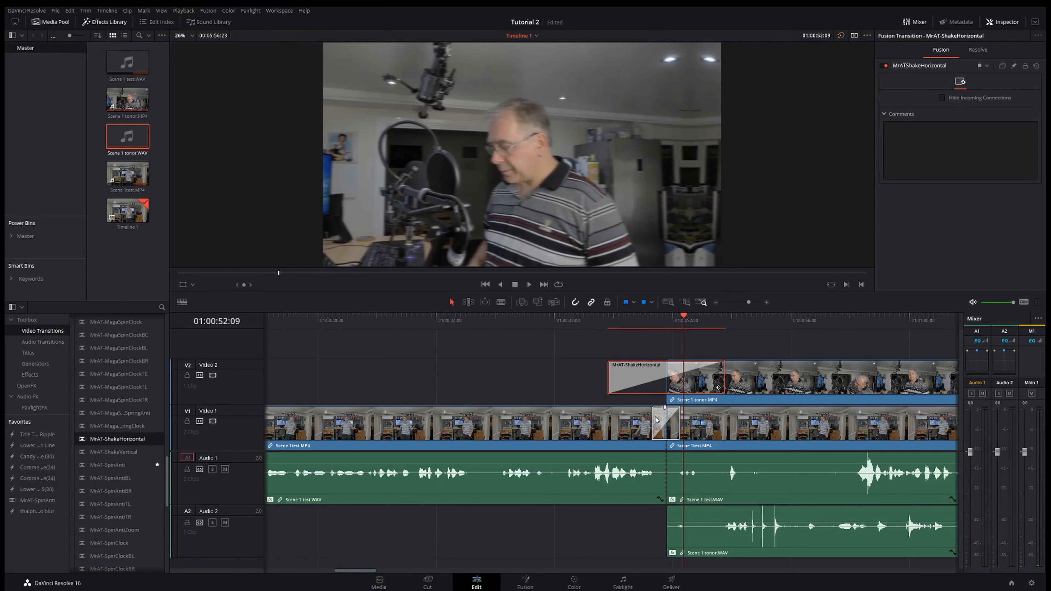
left_click_drag(654, 419, 601, 419)
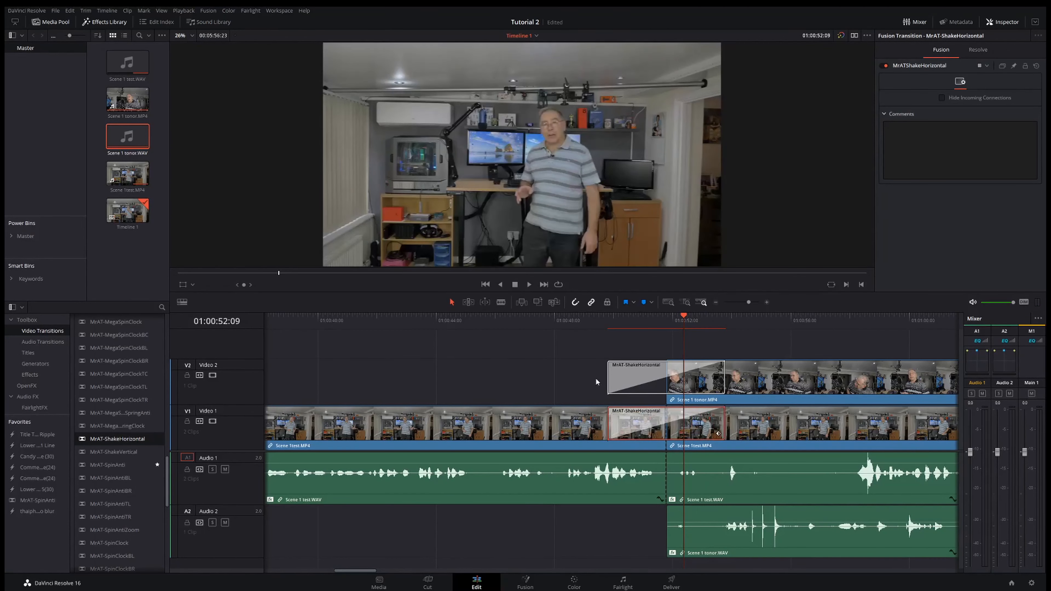
left_click(563, 322)
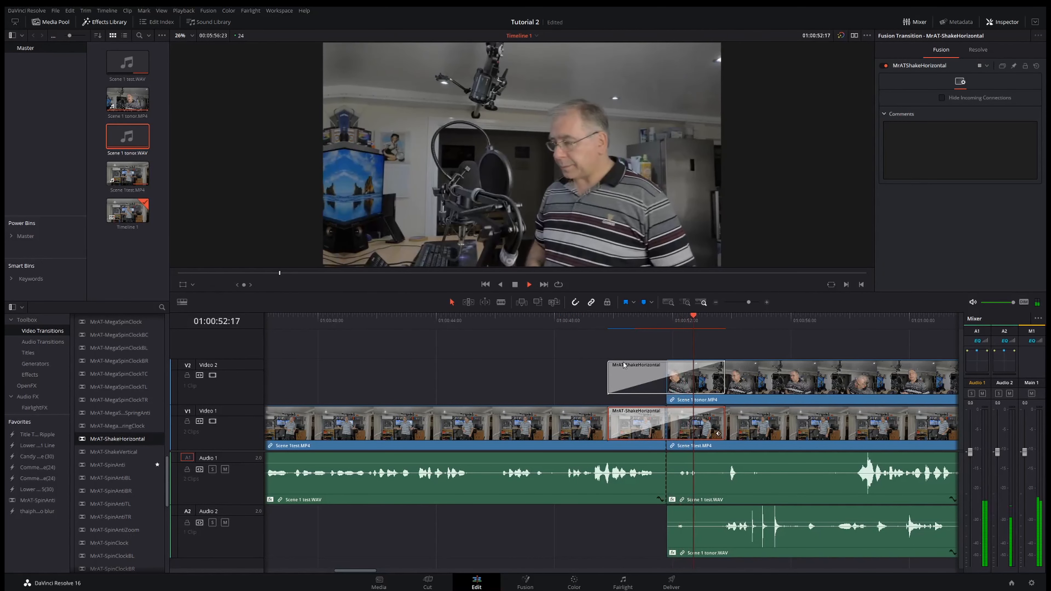
left_click(567, 322)
key("space")
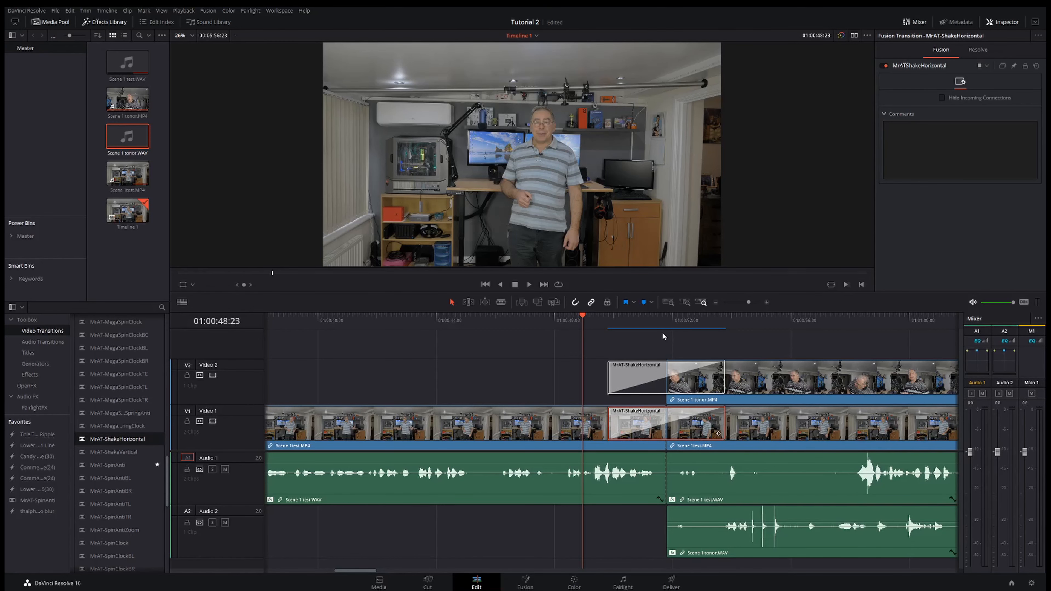
key("space")
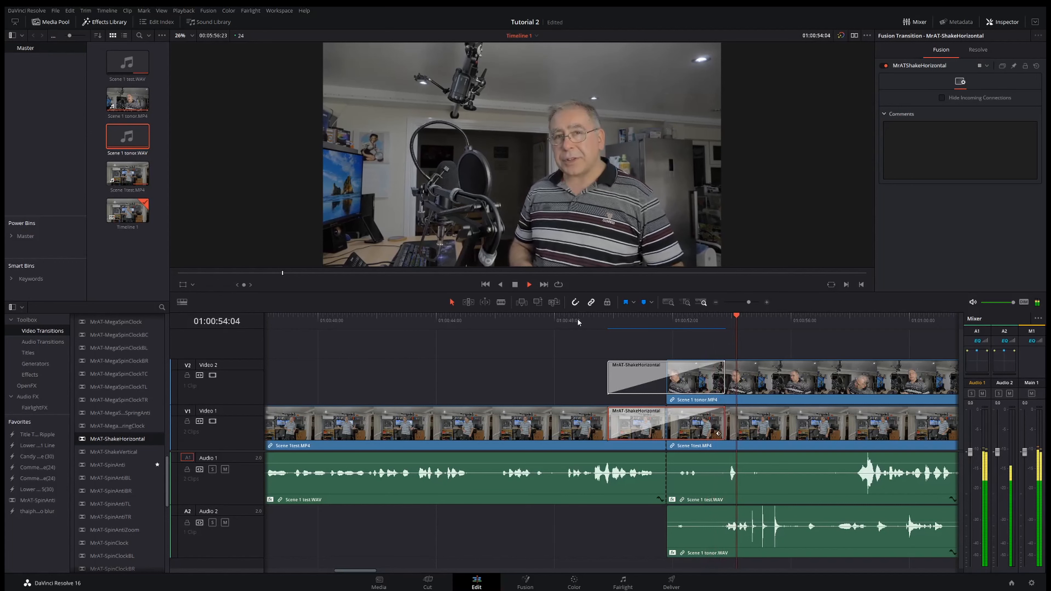
left_click(578, 320)
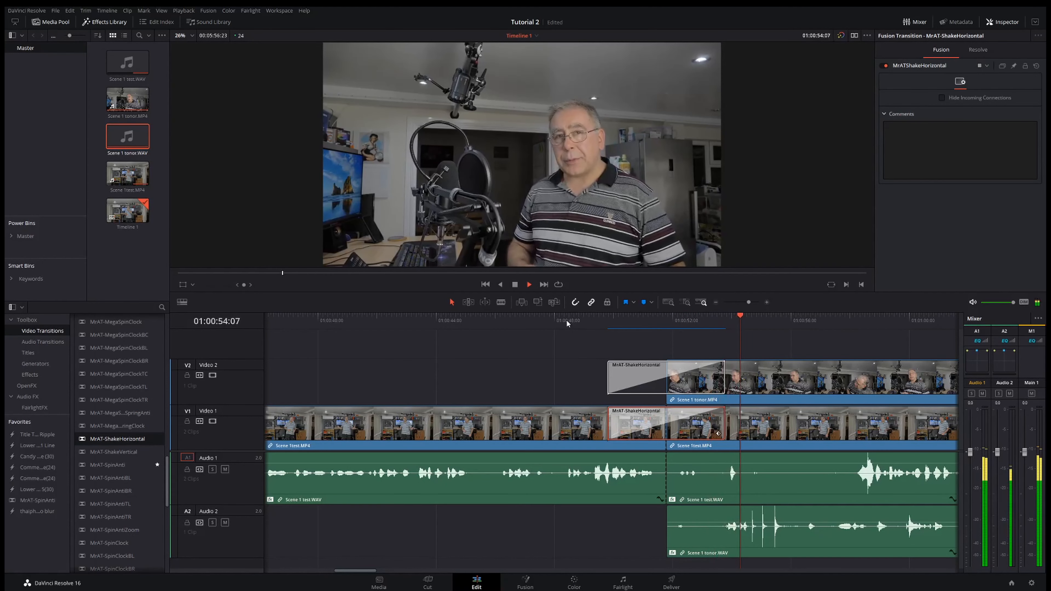
key("space")
Step: Delete the MrAT-ShakeHorizontal transitions from Video 2 and Video 1
left_click(630, 375)
key("Delete")
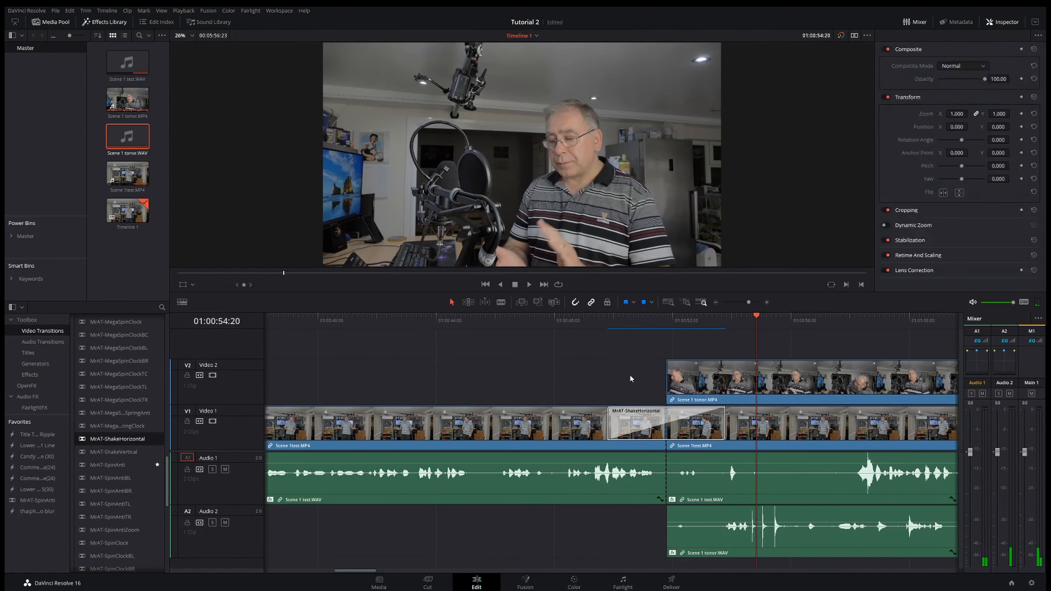
left_click(637, 425)
key("Delete")
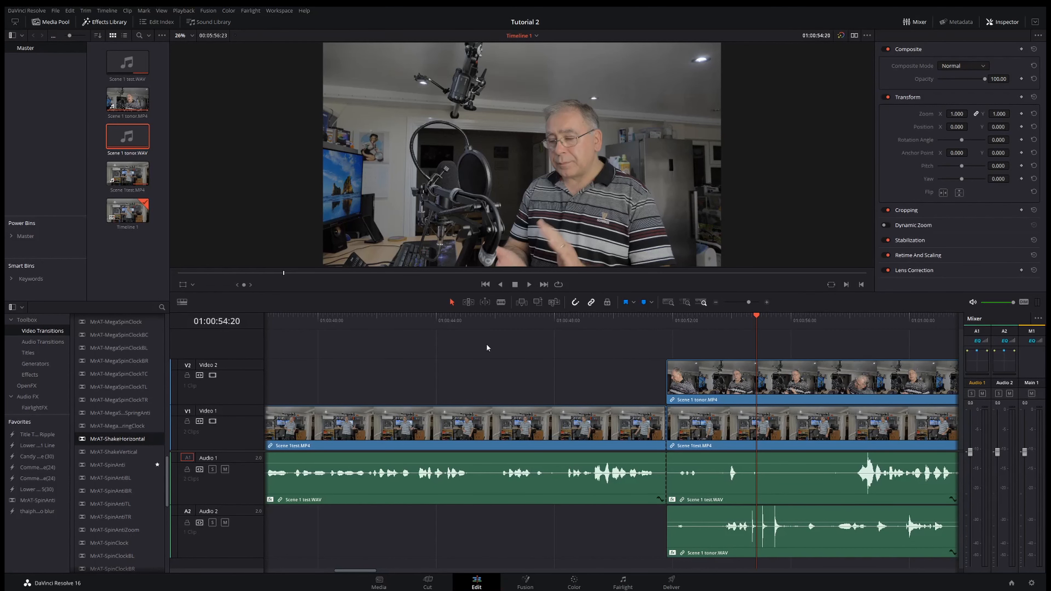
Step: Look over the Media and Cut pages, showing the viewer's transform tools on the Cut page, and return to the Edit page
left_click(379, 584)
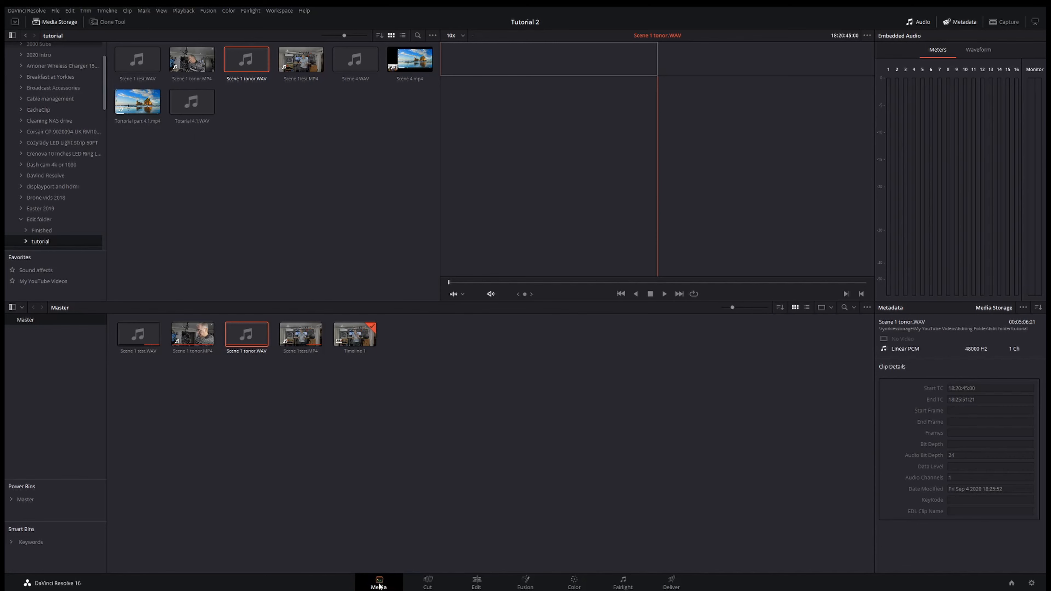
left_click(433, 588)
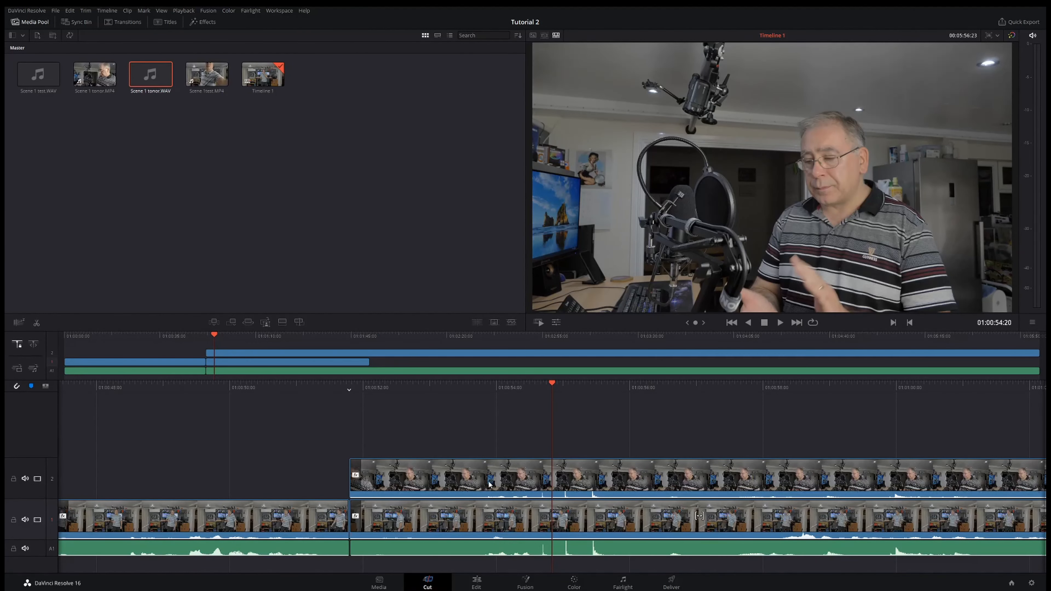
left_click(557, 323)
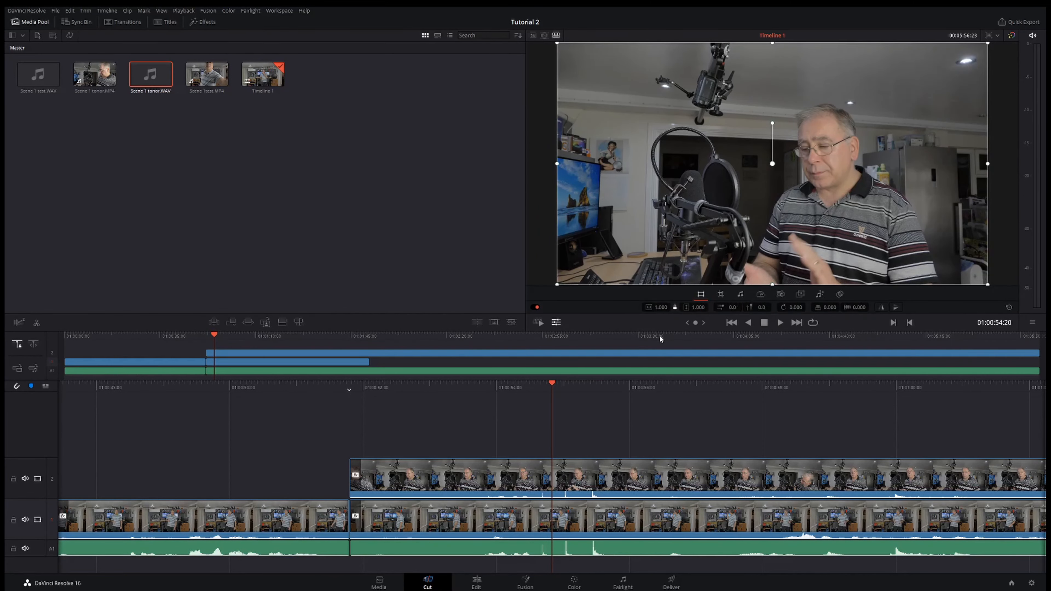
left_click(477, 584)
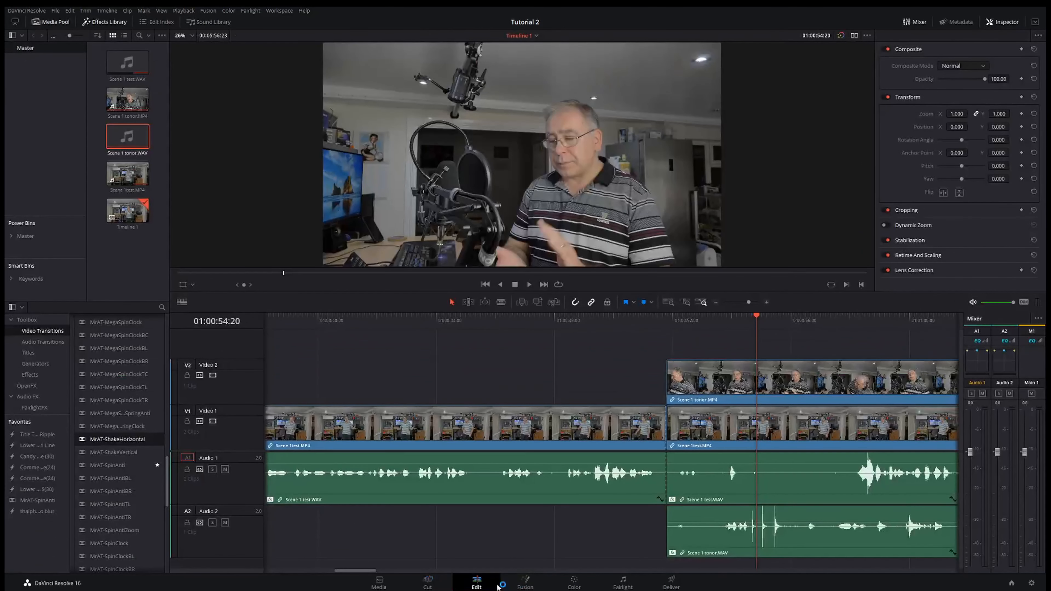
left_click(429, 584)
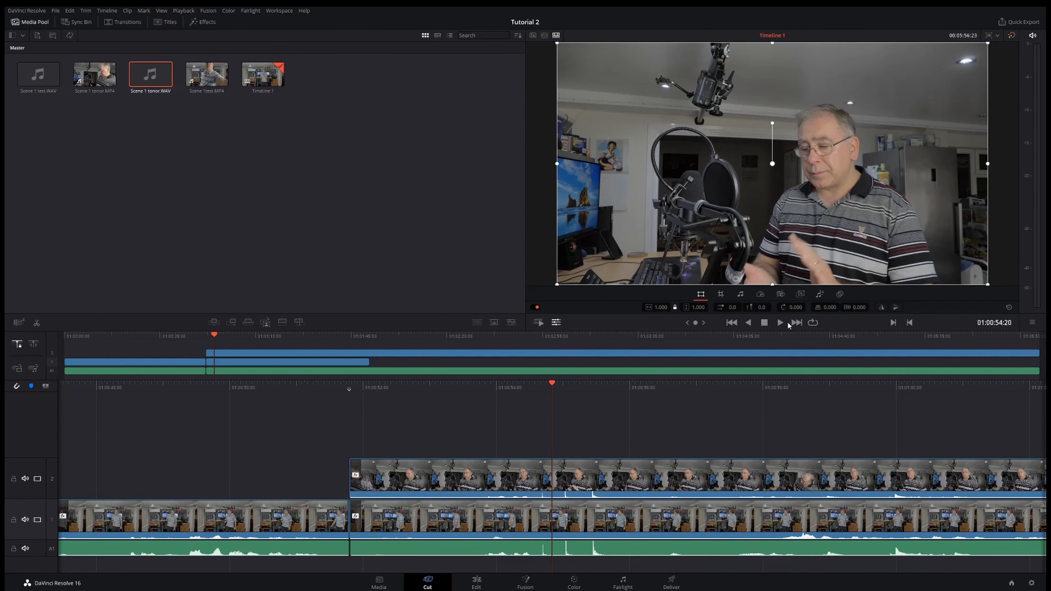
left_click(477, 584)
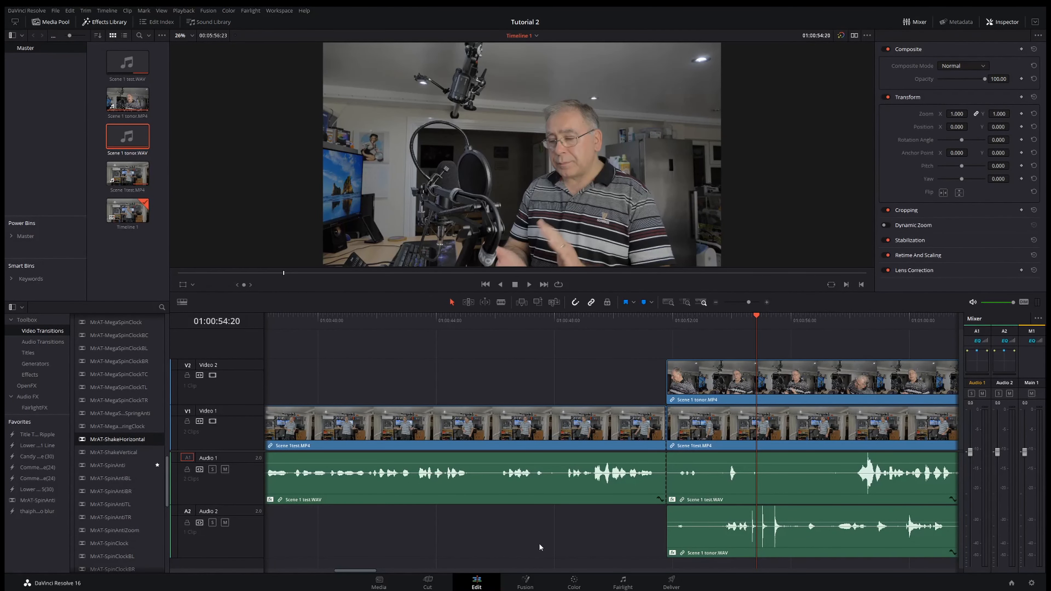
Step: Select the first Scene 1test.MP4 clip on Video 1 and set the playhead to the start of the timeline
left_click(452, 321)
left_click(474, 418)
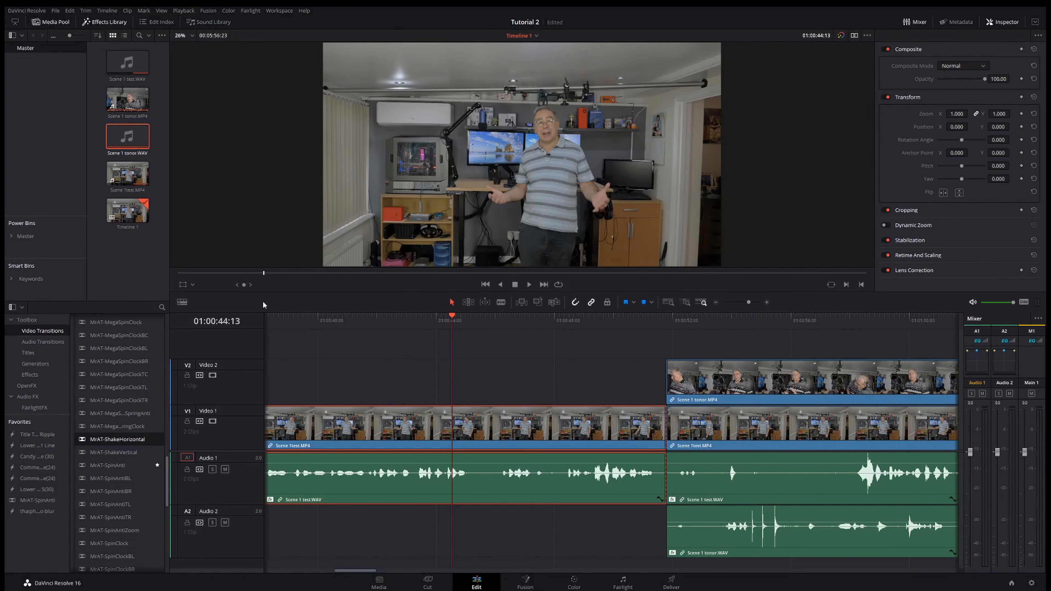
left_click_drag(263, 273, 159, 280)
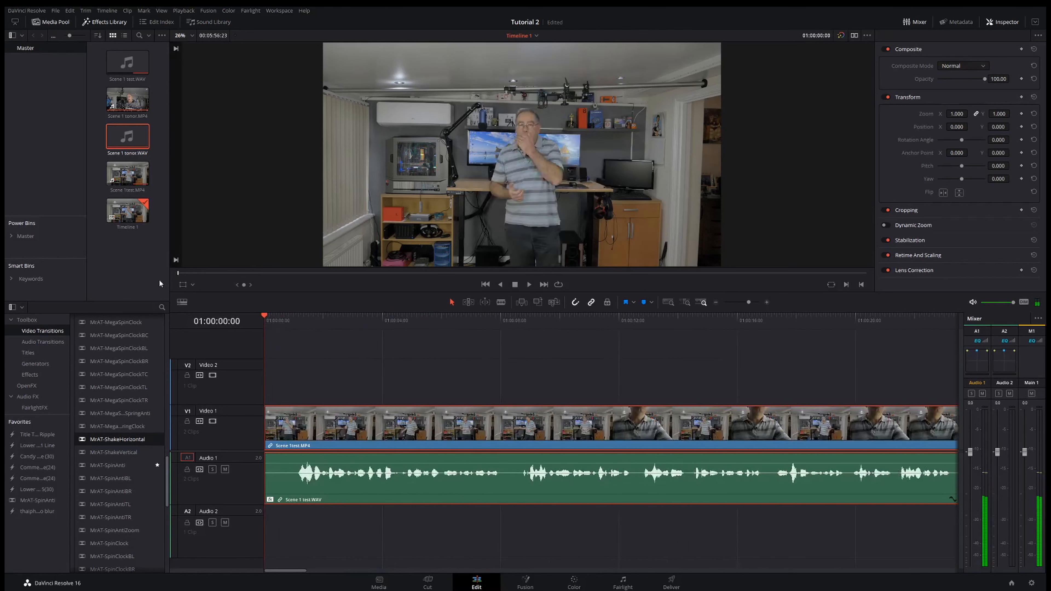
key("space")
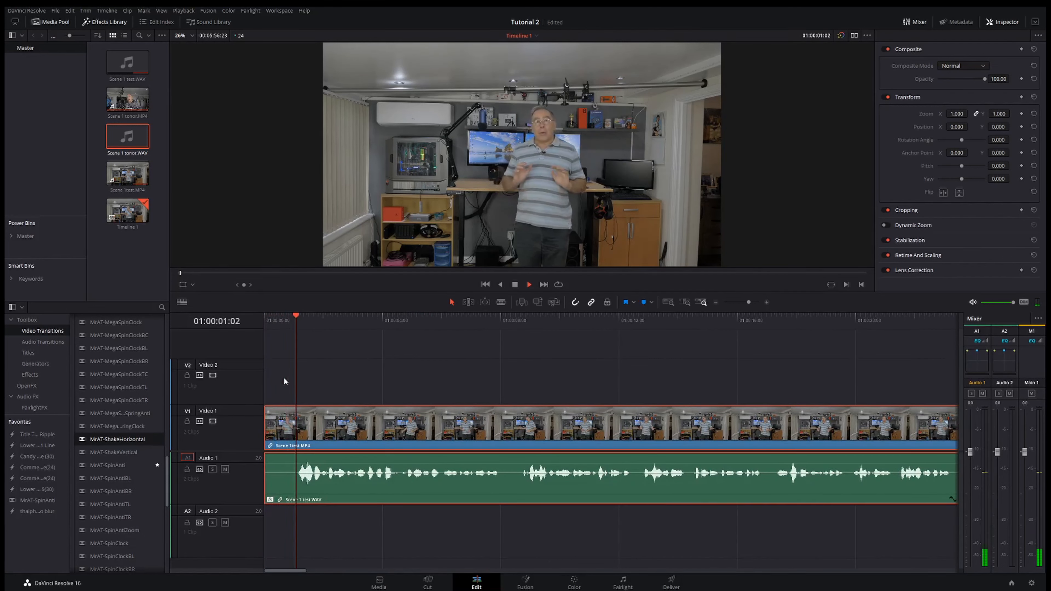
key("space")
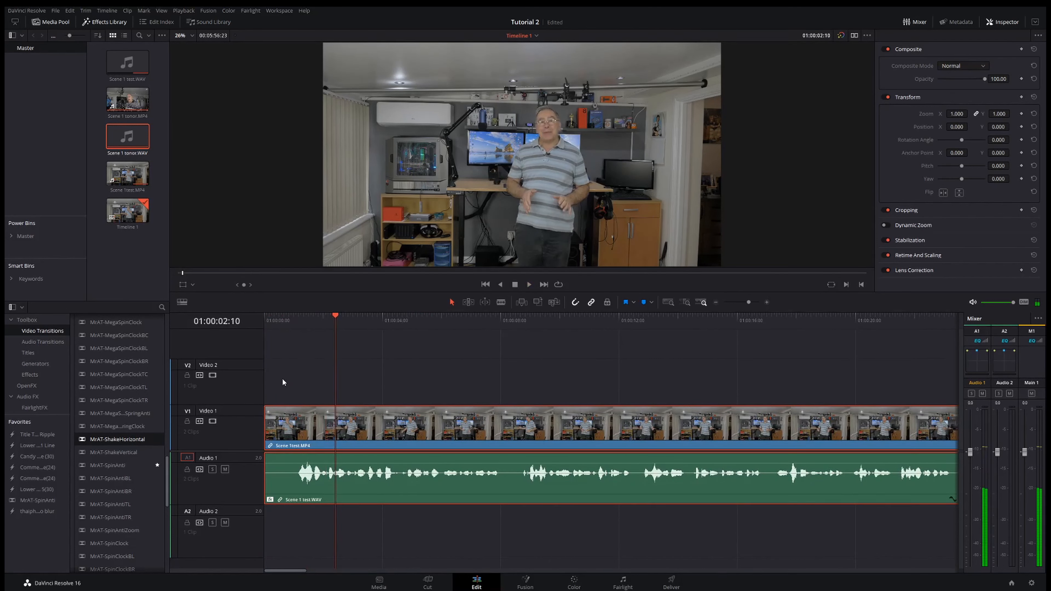
left_click_drag(335, 316, 266, 320)
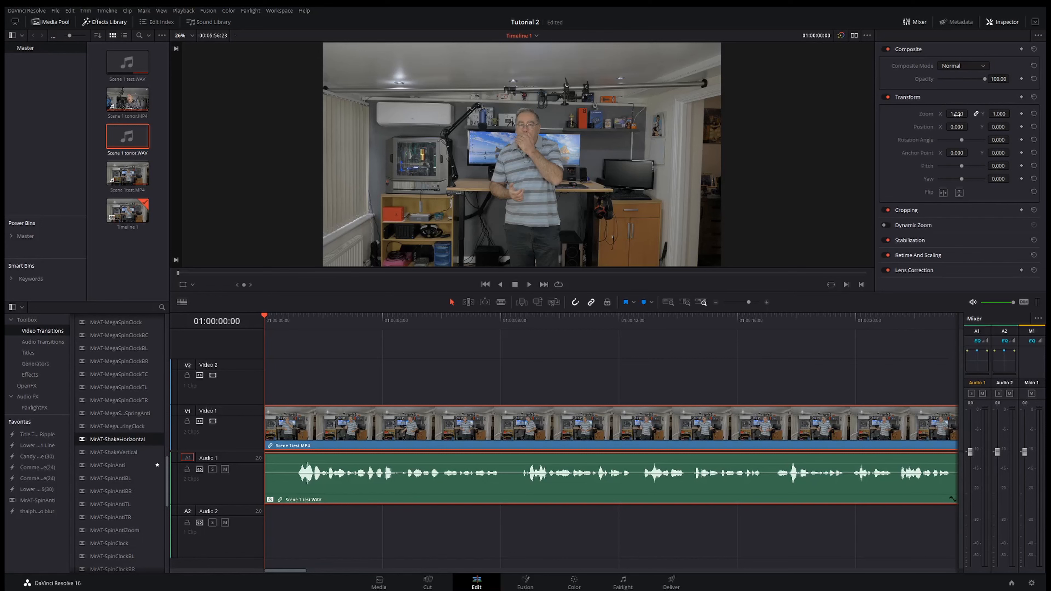
Step: Try a zoom of 2.090 with position X 130 and Y -216 on the clip, and reset both settings
left_click(1007, 22)
left_click(1007, 21)
left_click_drag(957, 113, 969, 114)
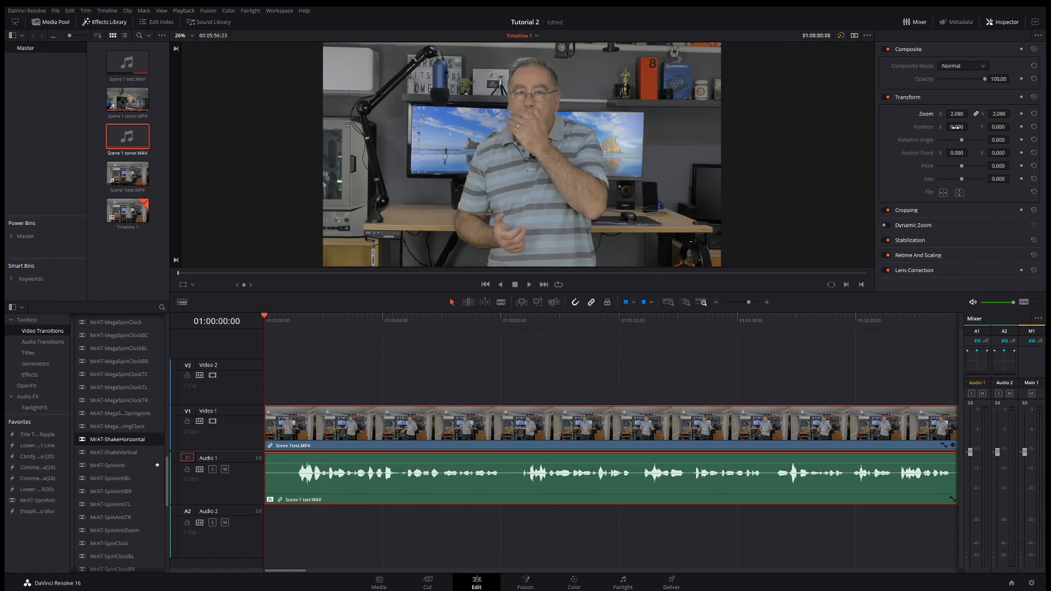
key("ctrl+s")
left_click_drag(965, 129, 971, 127)
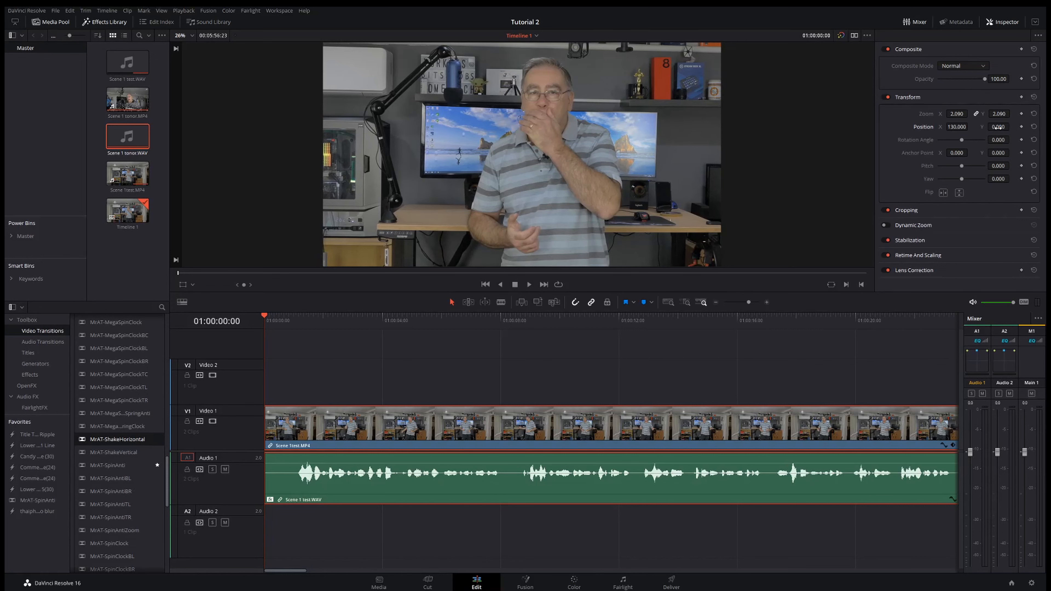
left_click_drag(998, 126, 1012, 127)
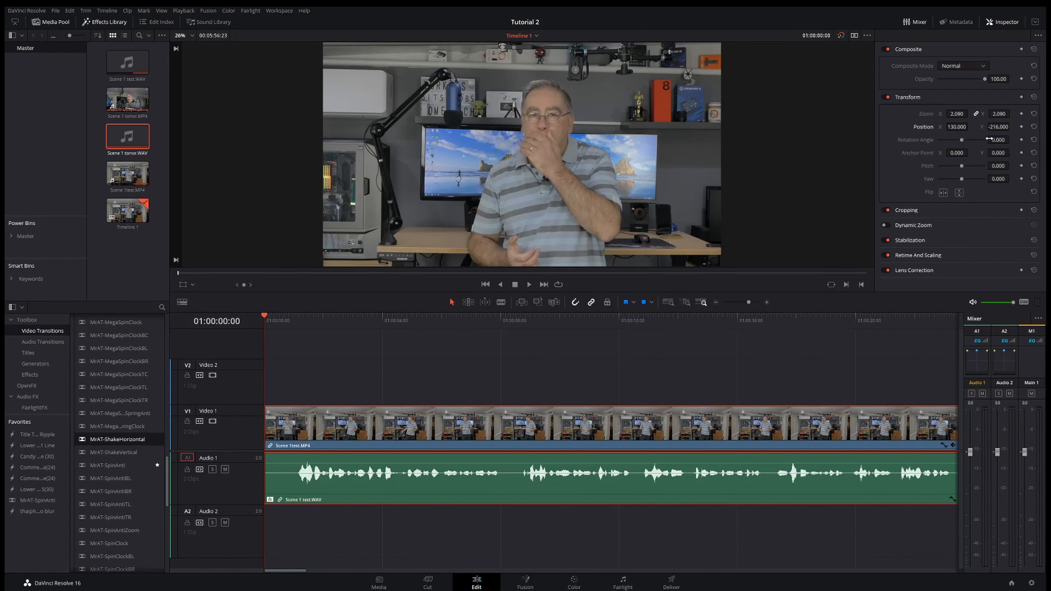
left_click(1034, 126)
left_click(1034, 113)
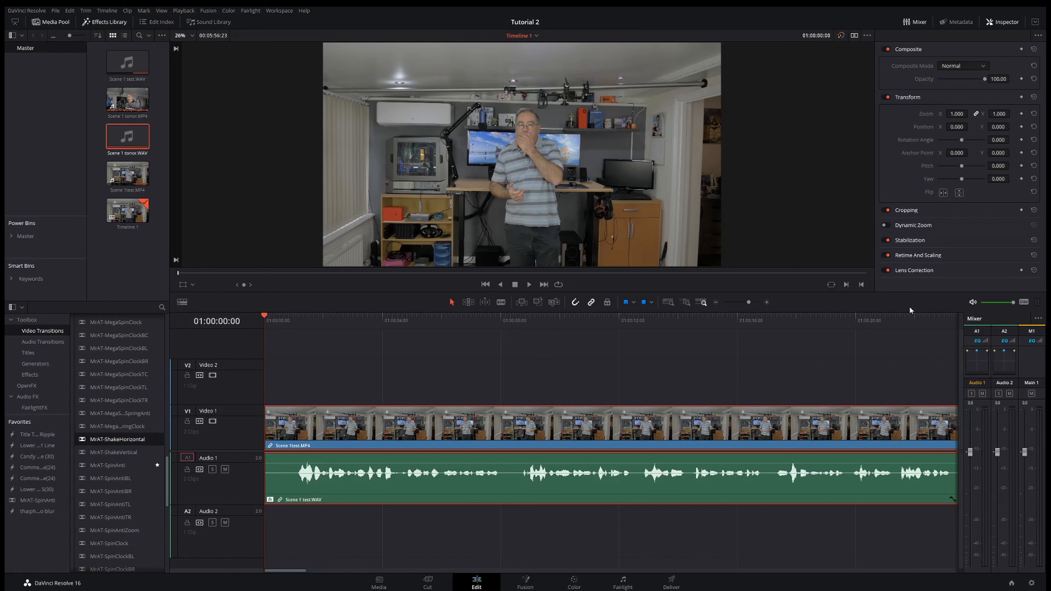
Step: Keyframe the clip's zoom and position at the timeline start, and at 01:00:04:21 set zoom 2.250, position X -479 and Y -363
left_click(1022, 113)
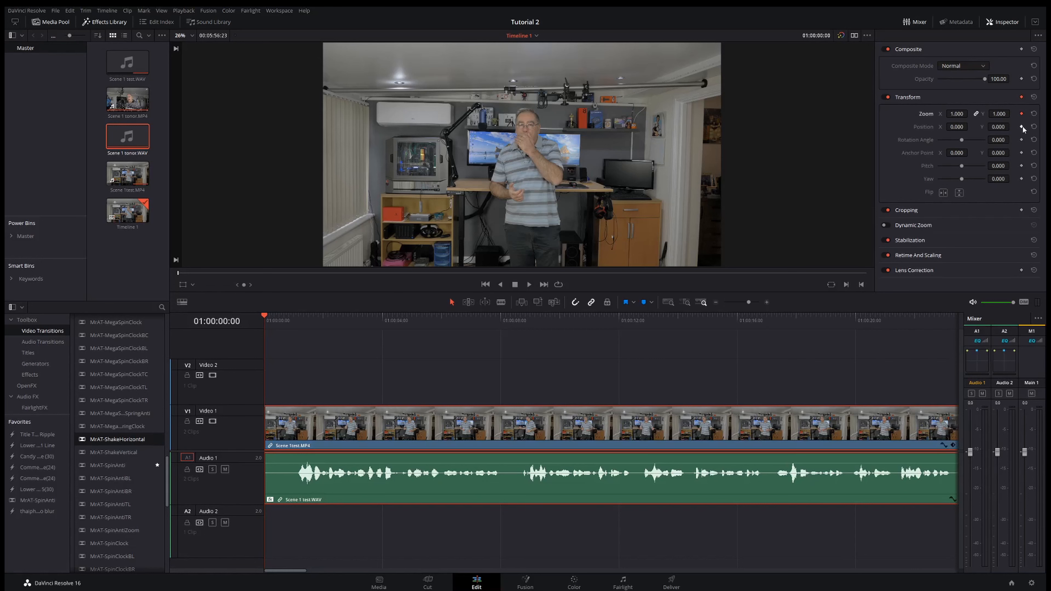
left_click(1021, 127)
key("space")
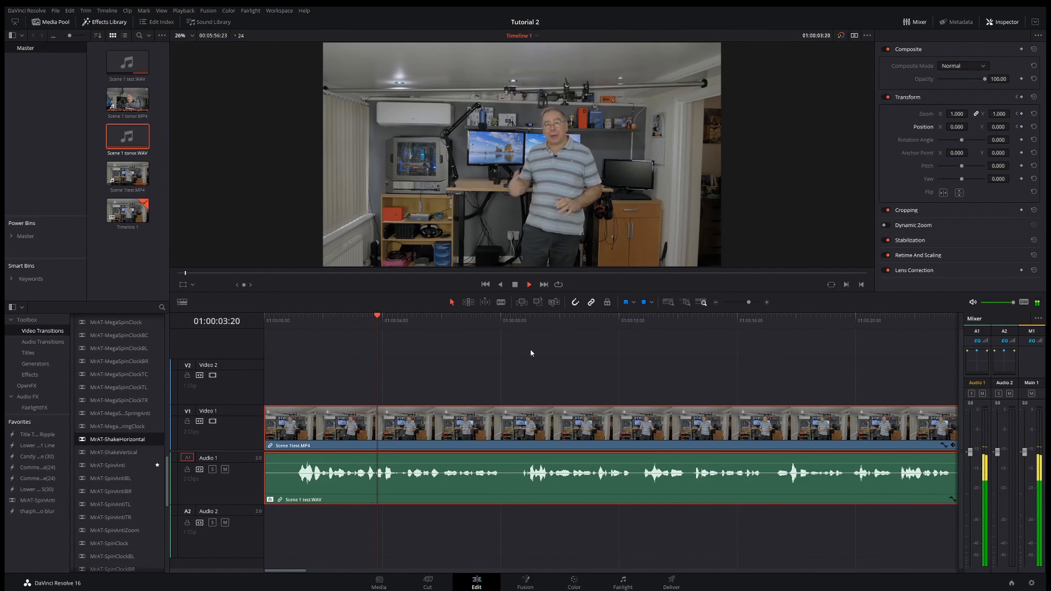
key("space")
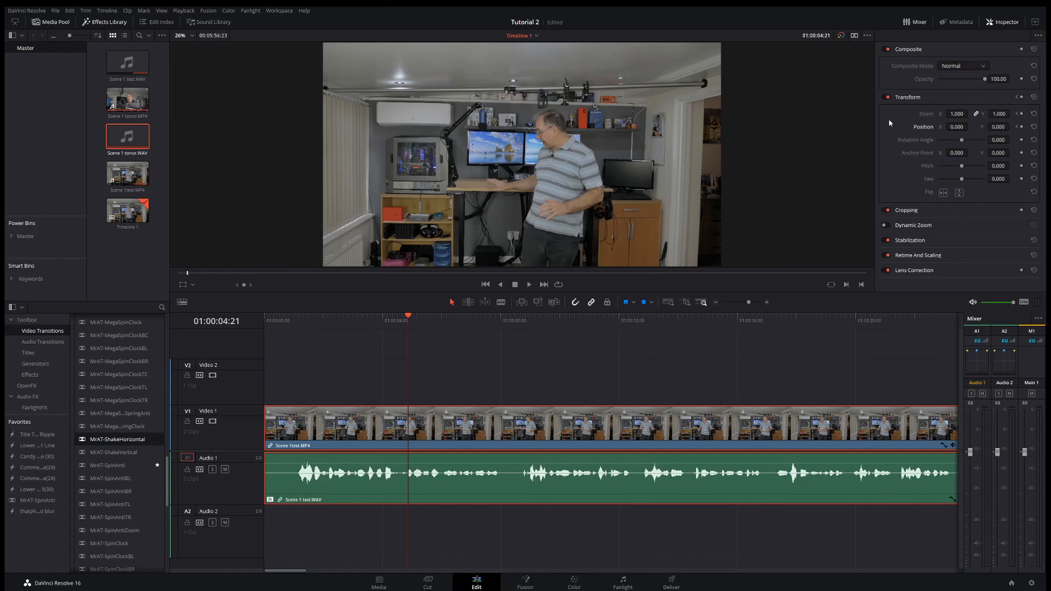
mouse_move(956, 113)
left_mouse_down()
mouse_move(951, 123)
mouse_move(898, 125)
mouse_move(1014, 135)
mouse_move(959, 127)
left_mouse_up()
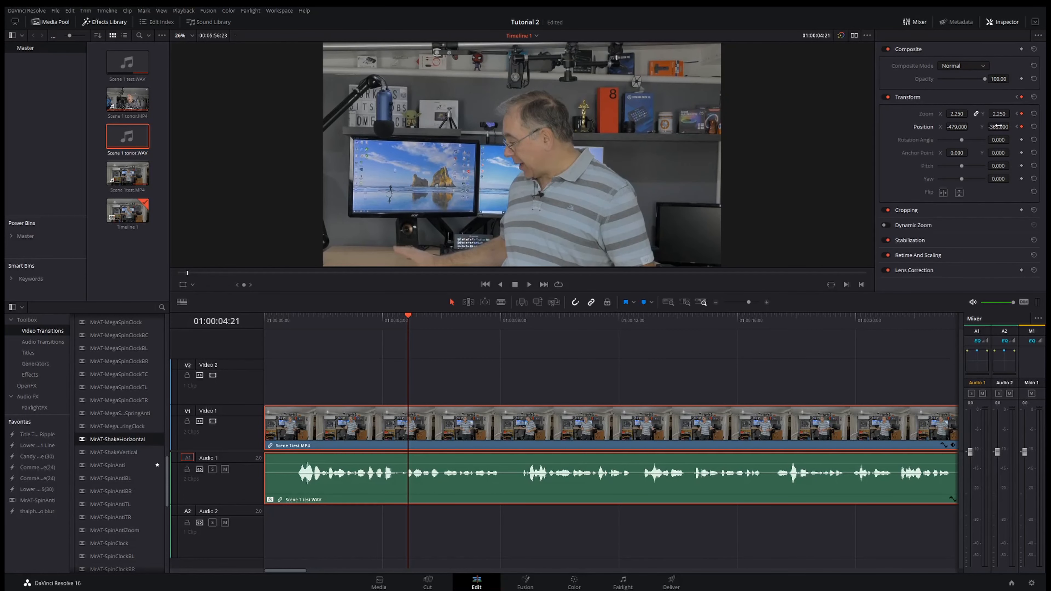
key("ctrl+s")
Step: Play the clip from the start twice to review the animated zoom-in
left_click_drag(409, 317, 265, 329)
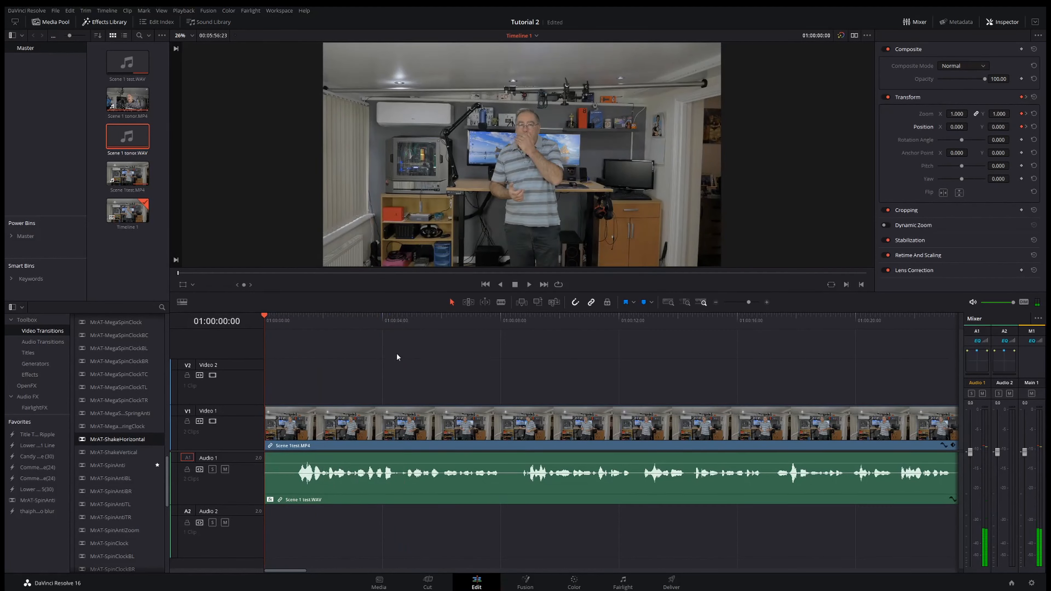
key("space")
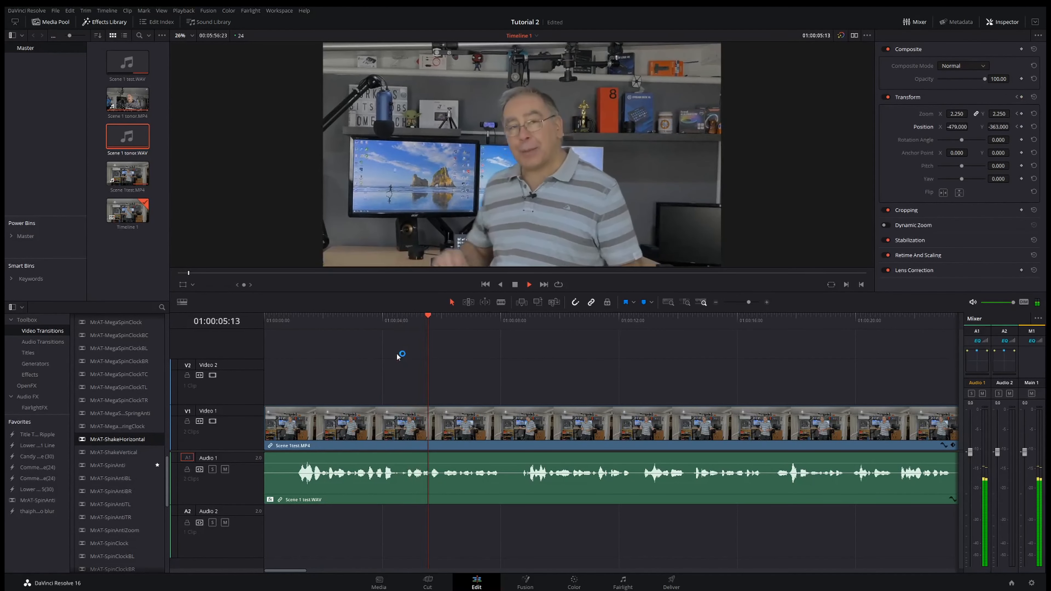
key("space")
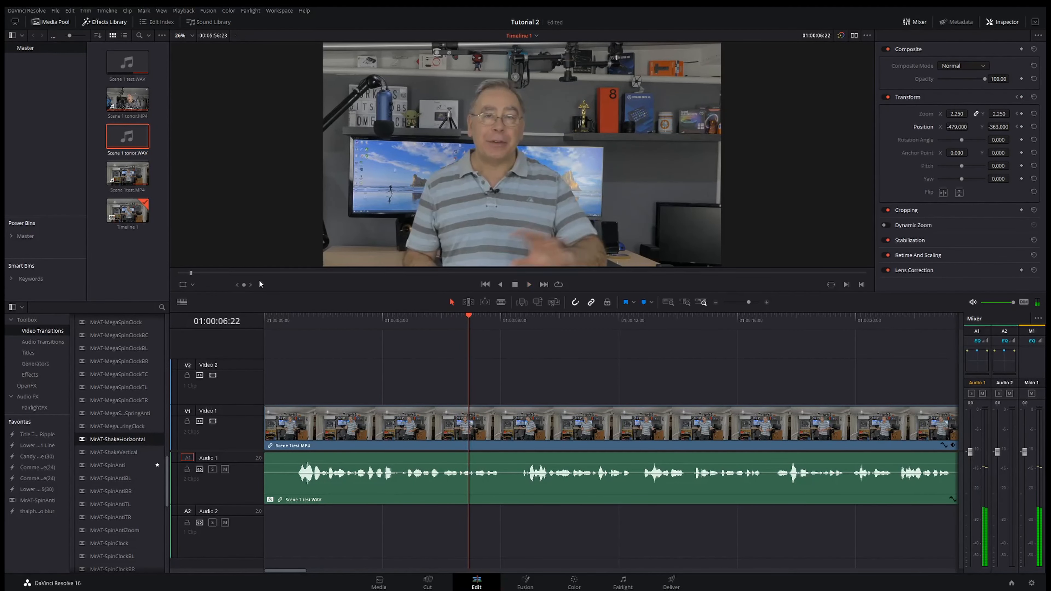
left_click(192, 272)
left_click_drag(191, 272, 179, 272)
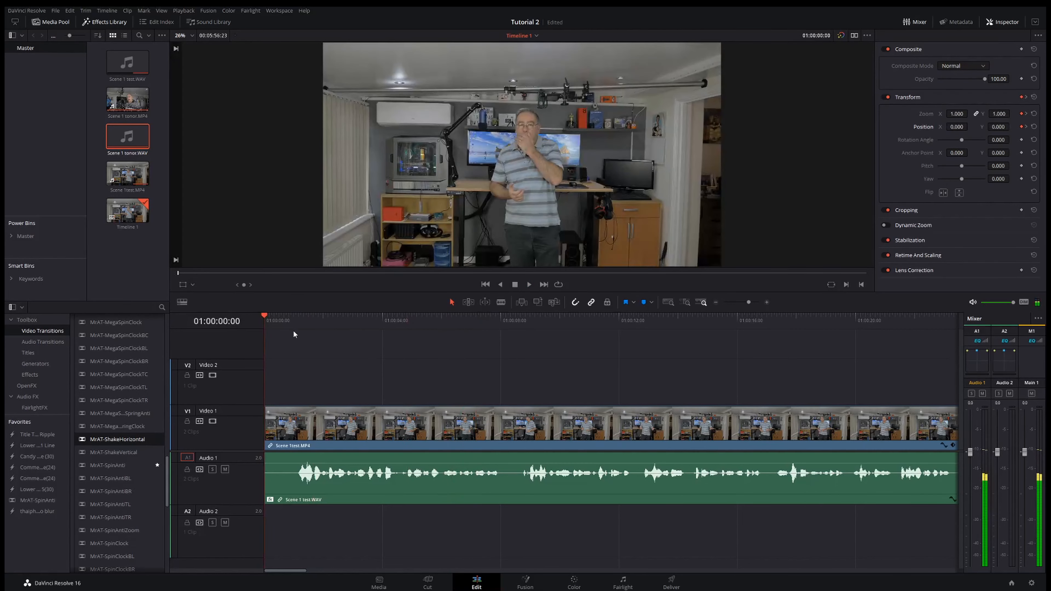
key("space")
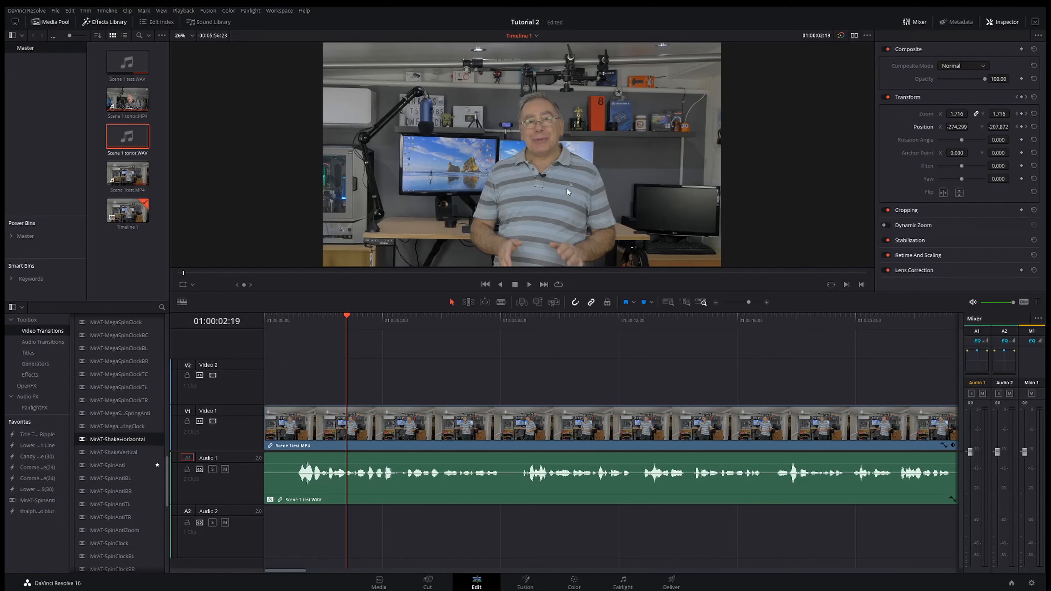
key("space")
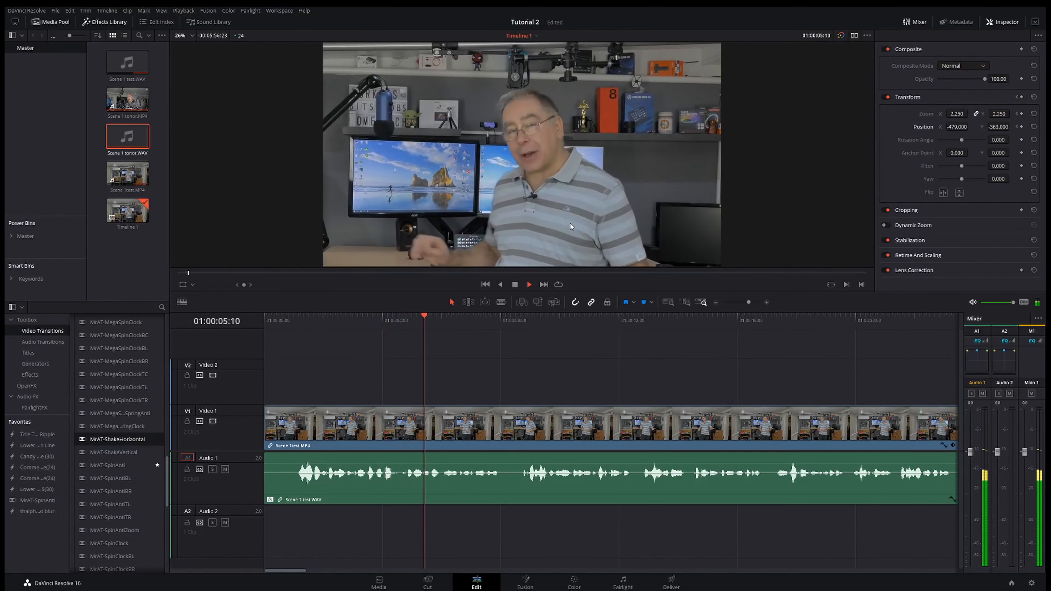
key("space")
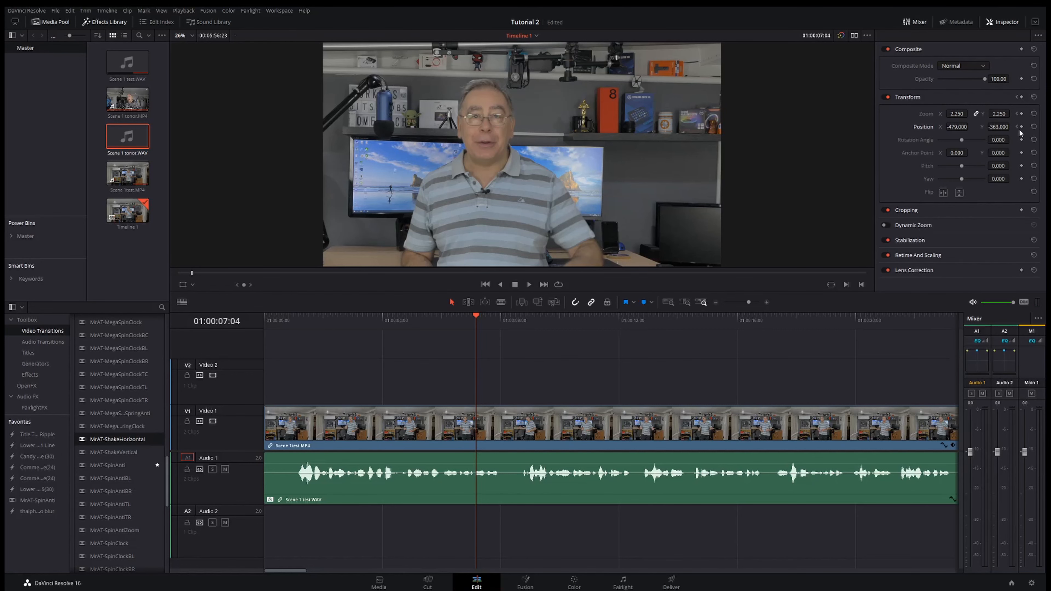
Step: Add a zoom keyframe at 01:00:07:04, and at 01:00:12:21 set zoom 1.250, position X -75 and Y -165, and save the project
left_click(1022, 113)
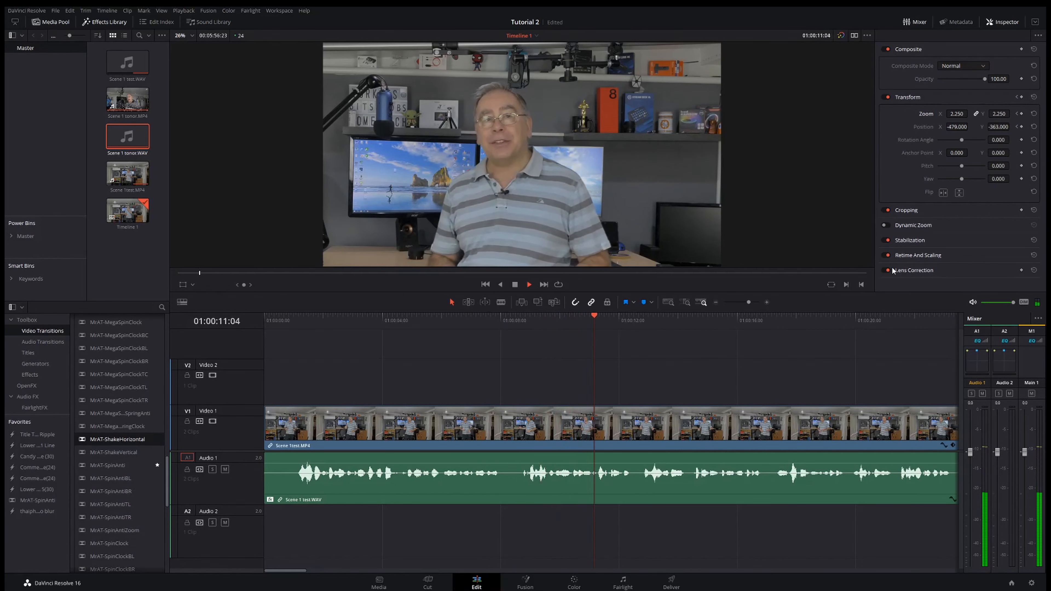
key("space")
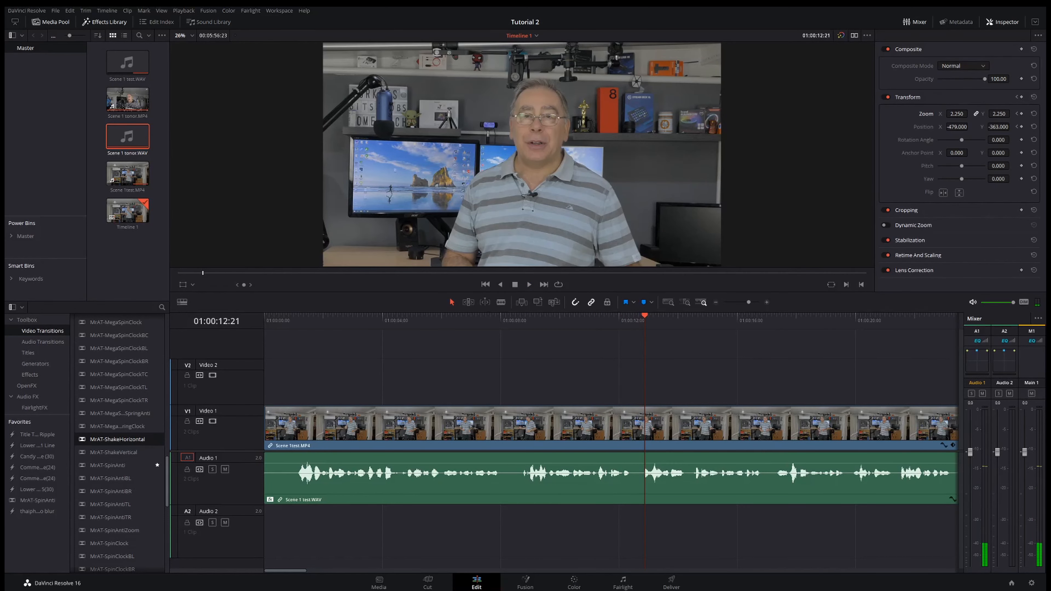
left_click_drag(957, 114, 916, 114)
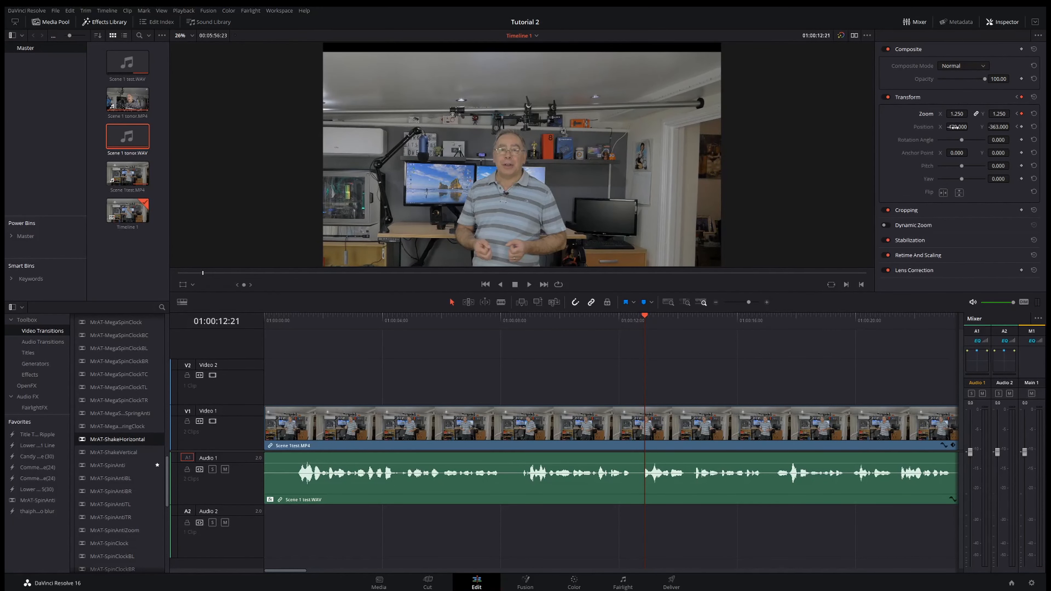
left_click_drag(957, 126, 970, 126)
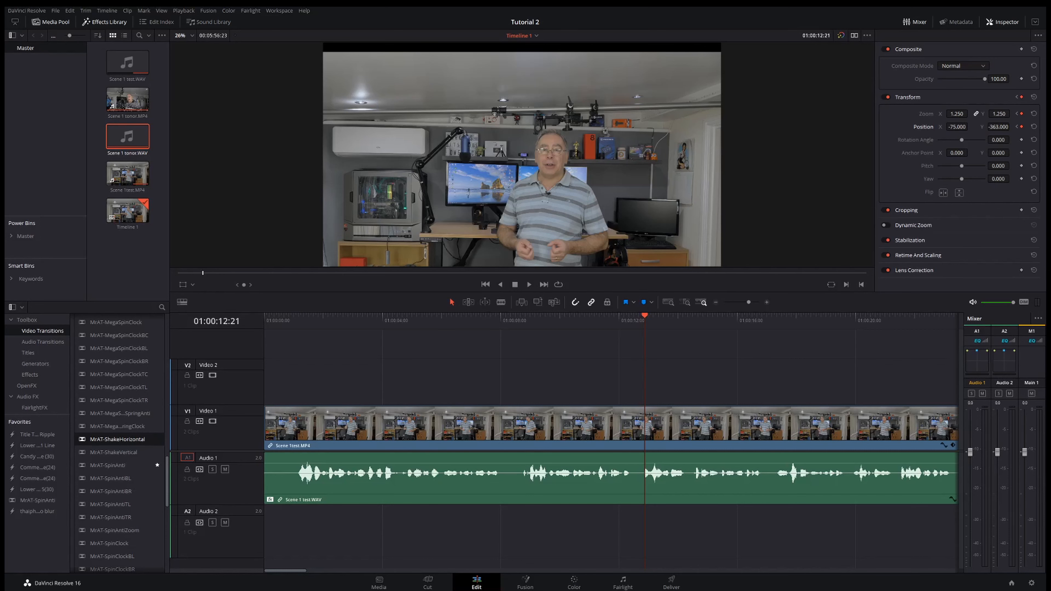
left_click_drag(1010, 127, 1012, 126)
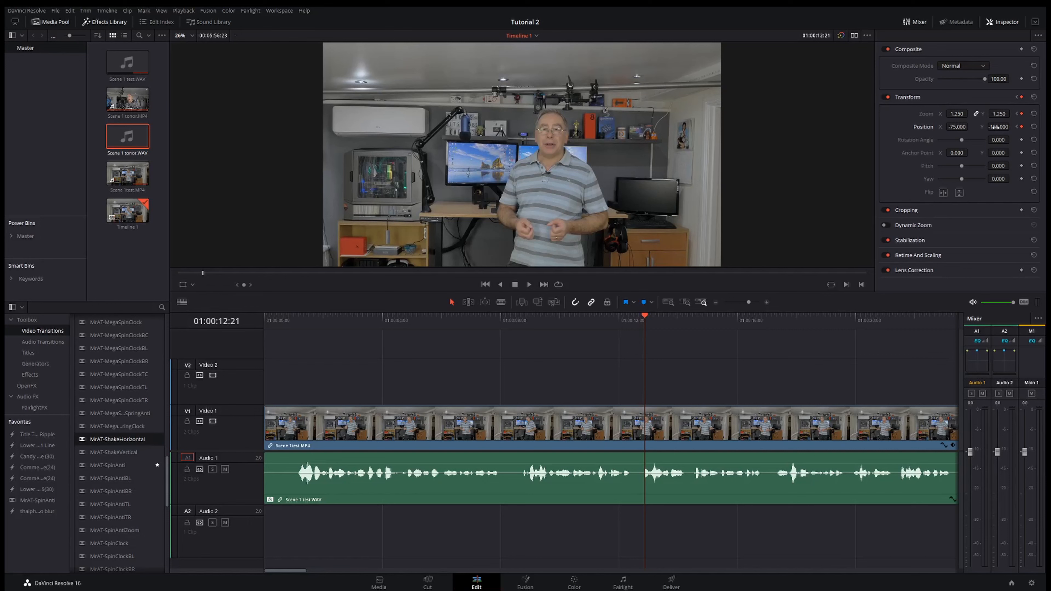
key("ctrl+s")
Step: Play the clip from the start through about 01:00:13 to review the full zoom-in and zoom-out animation
left_click_drag(203, 274, 172, 281)
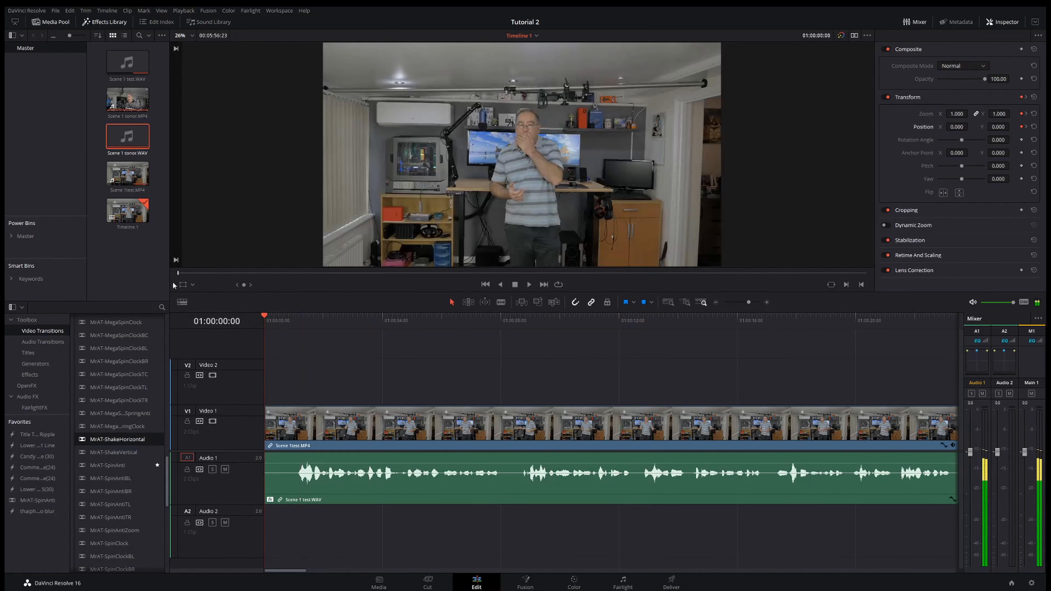
key("space")
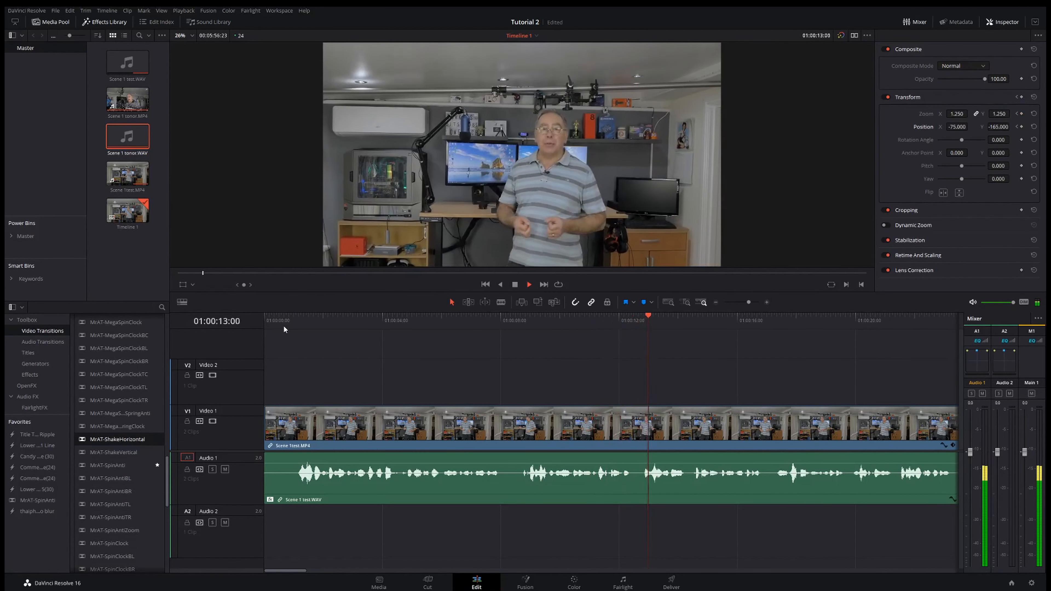
key("space")
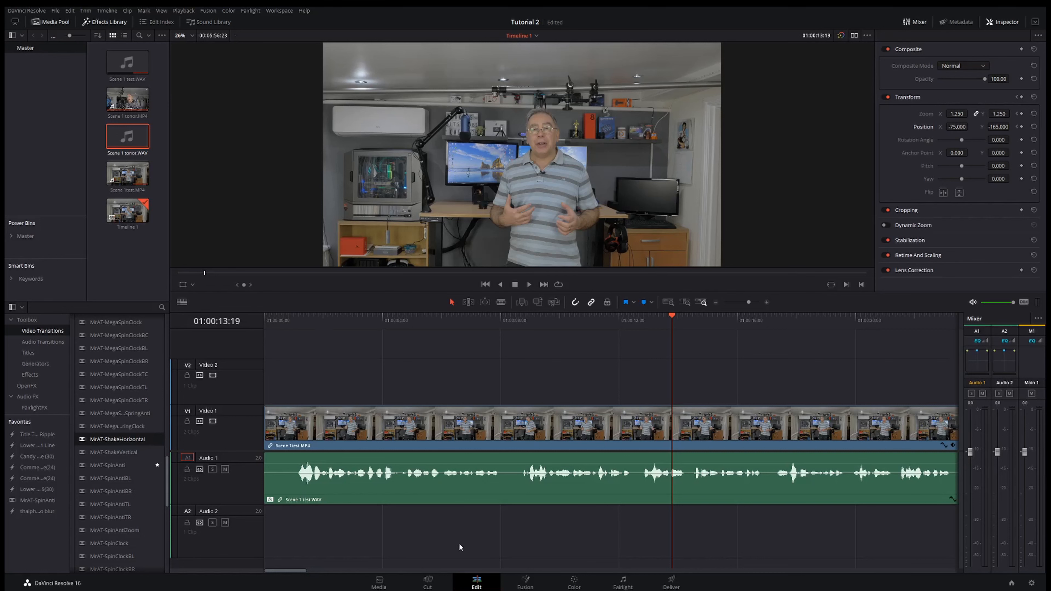
Step: Look over the Media page and the Cut page's viewer tools again, and return to the Edit page
left_click(380, 585)
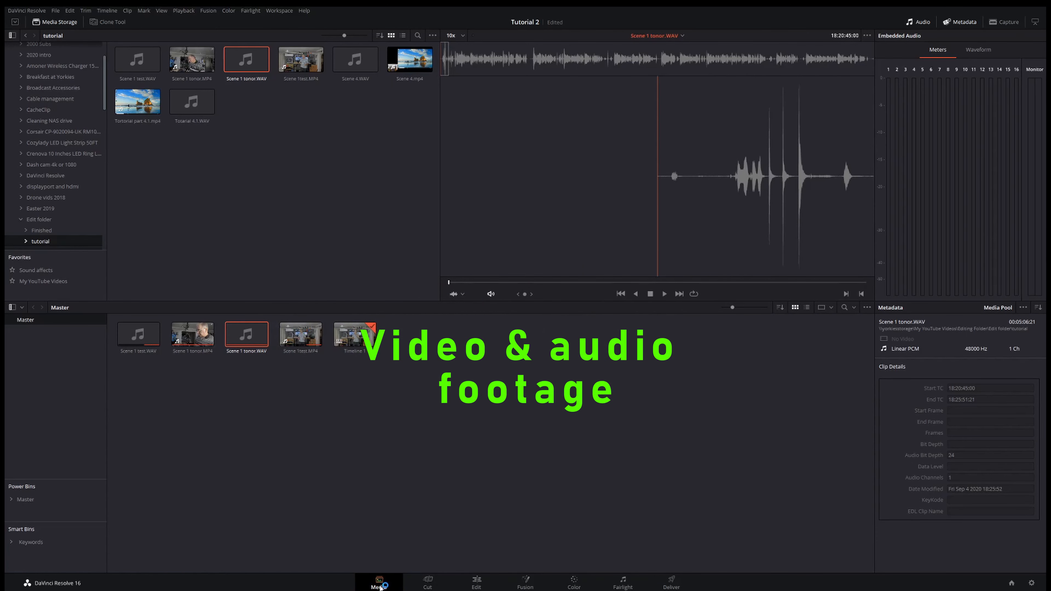
left_click(429, 584)
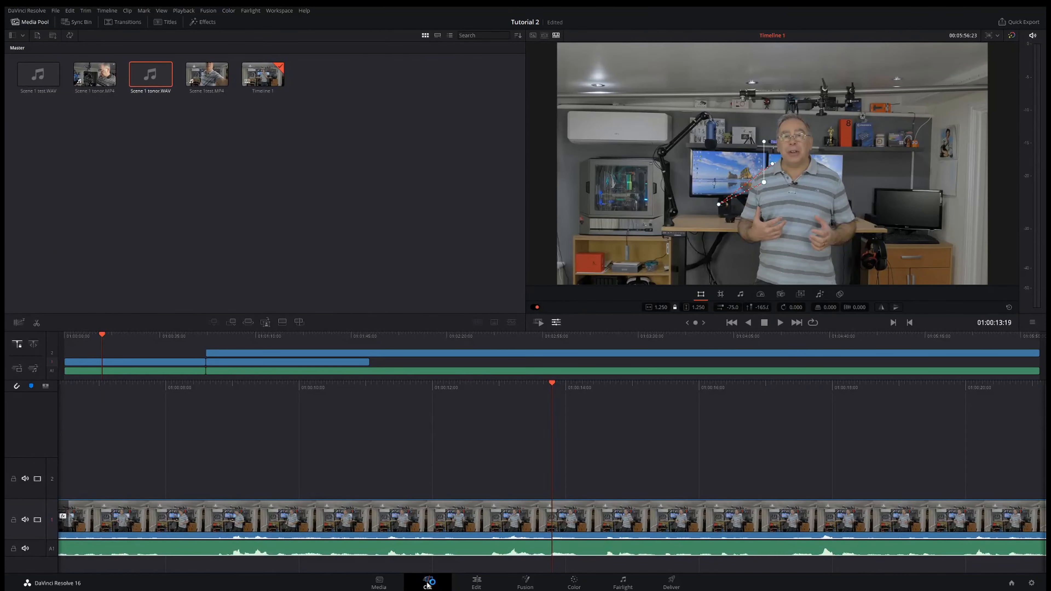
left_click(478, 585)
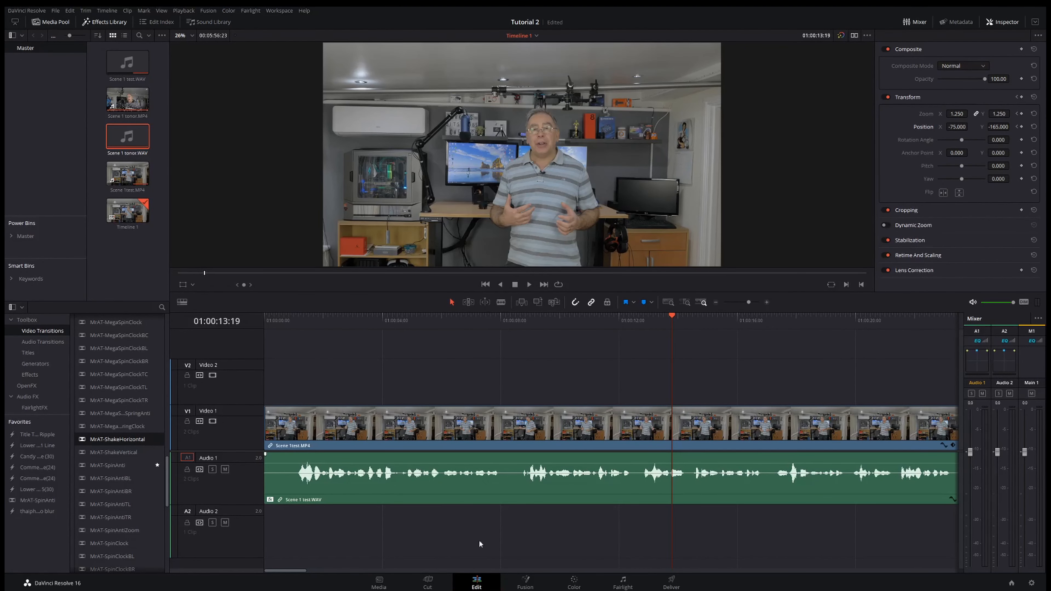
left_click(428, 584)
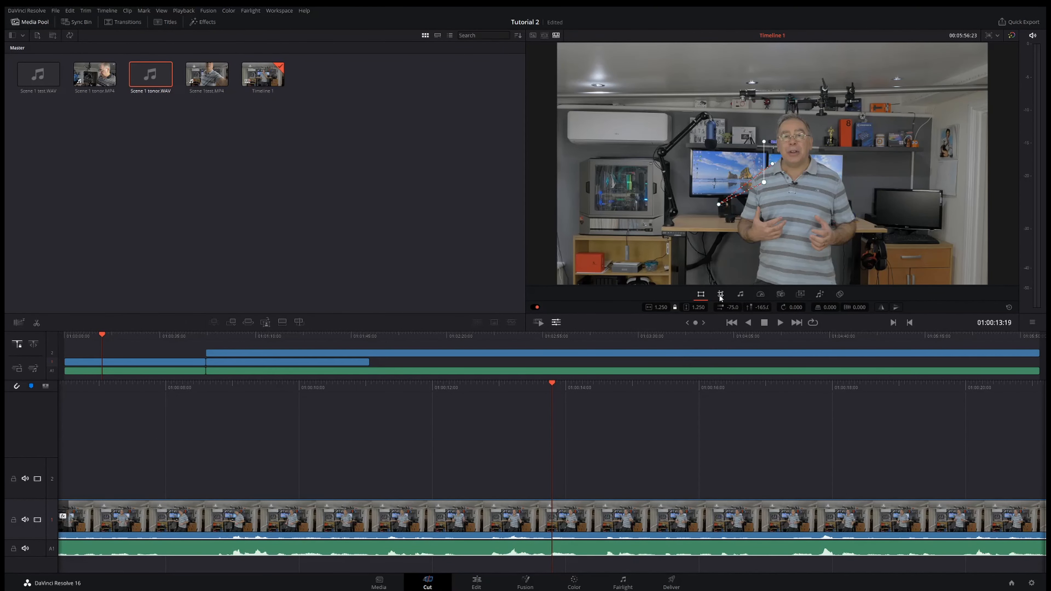
left_click(491, 580)
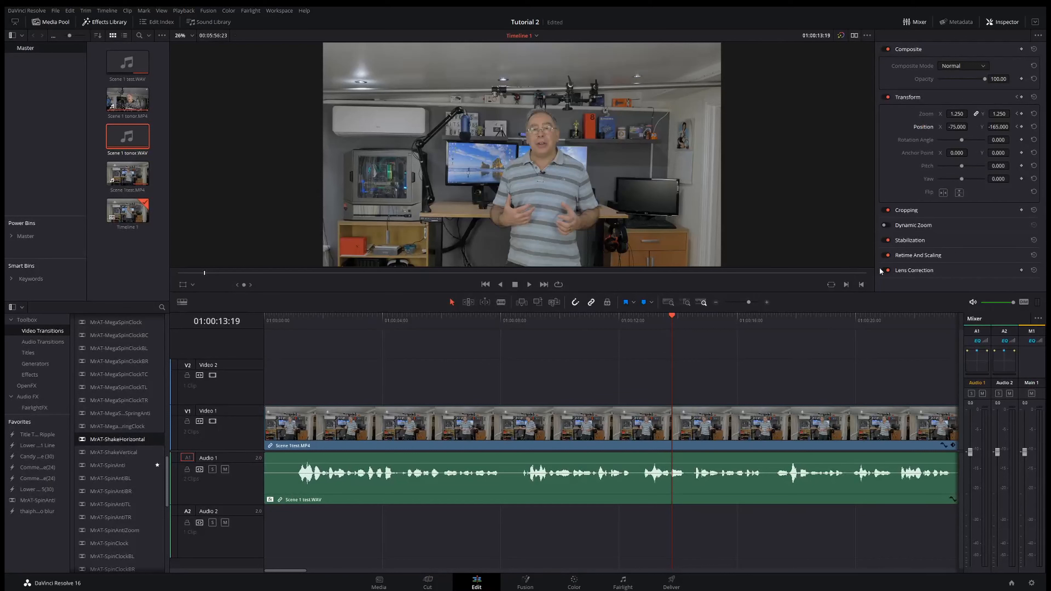
Step: Show the clip's cropping settings for examination
left_click(903, 211)
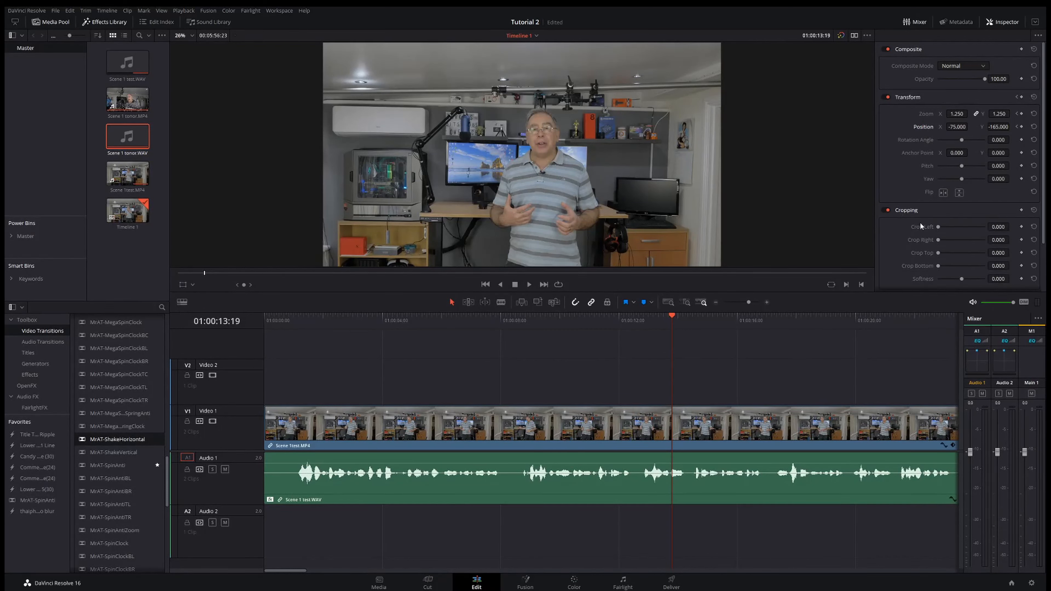
scroll(920, 226, "down", 1)
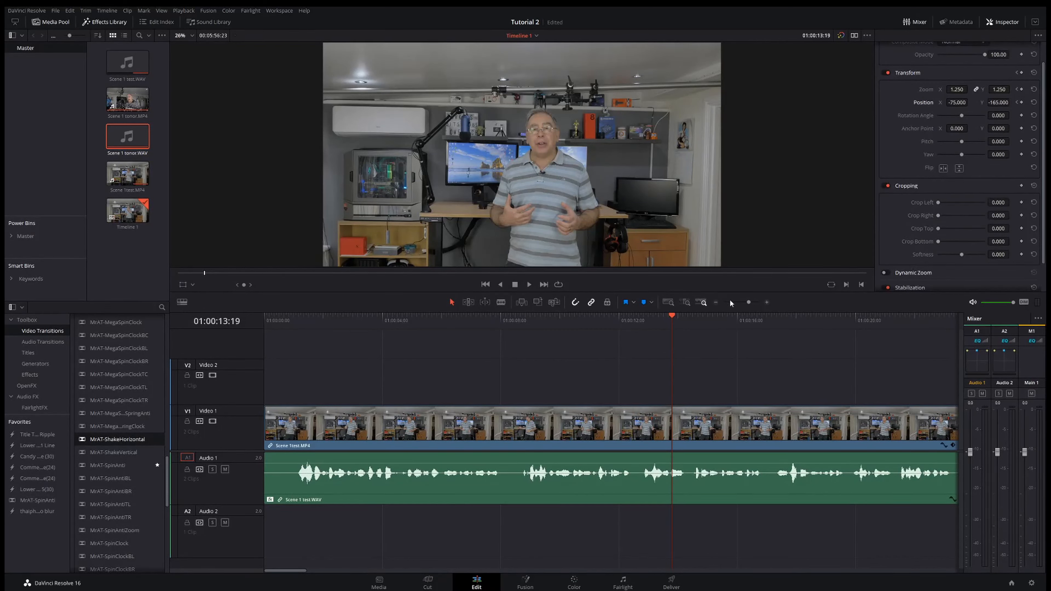
Step: Move the linked Scene 1 tonor clip onto Video 2 and Audio 2 so that it starts at 01:00:13:19
left_click(717, 304)
left_click(717, 304)
left_click(740, 367)
left_click_drag(741, 367, 465, 374)
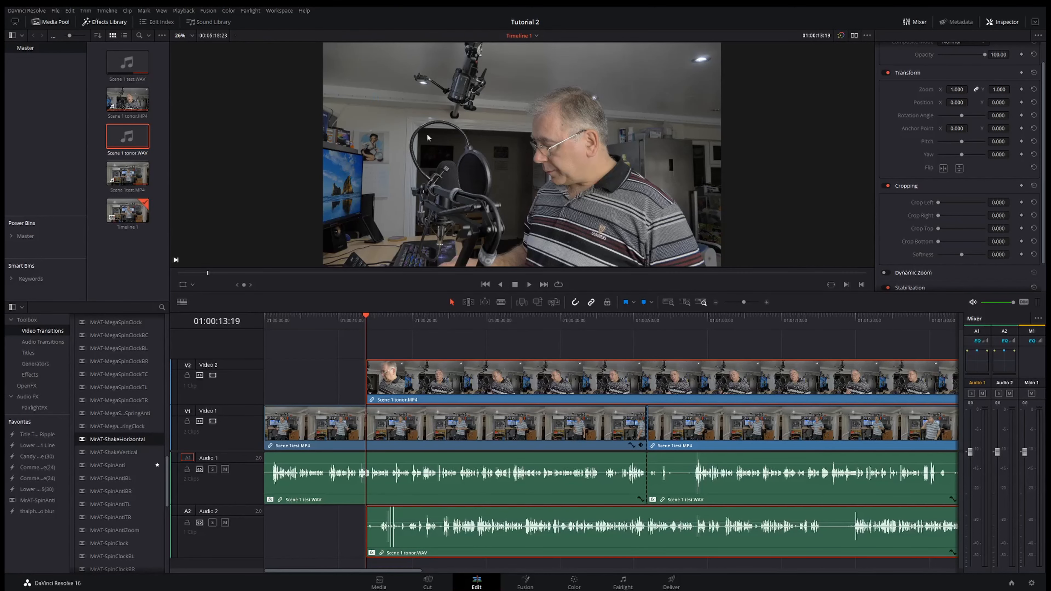
Step: Crop the Video 2 clip to left 801.400, right 267.100, top 225.400 and bottom 206.600, with softness -22.200
scroll(920, 242, "down", 1)
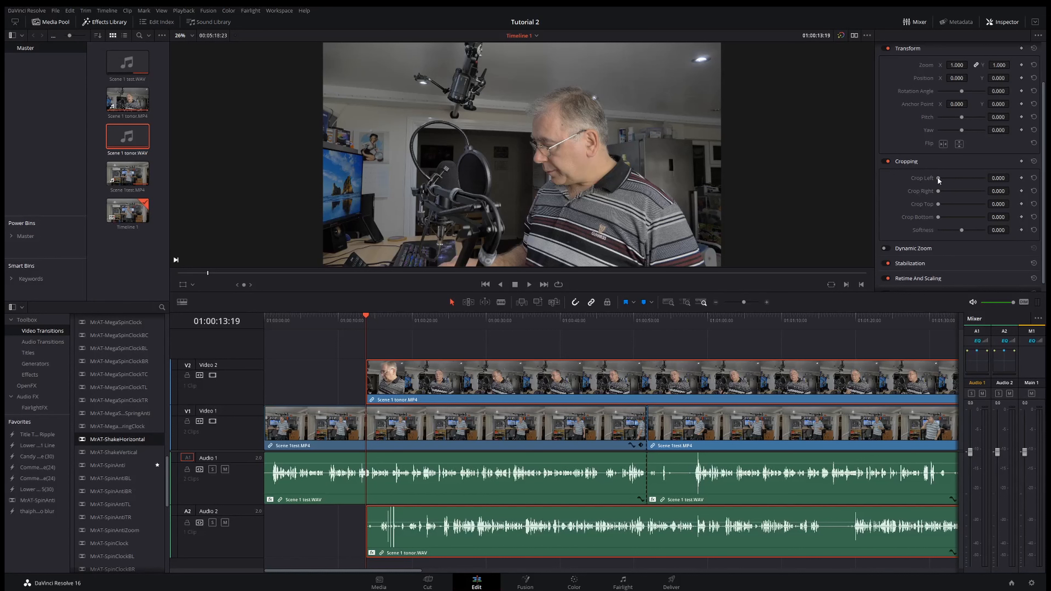
left_click_drag(938, 180, 943, 216)
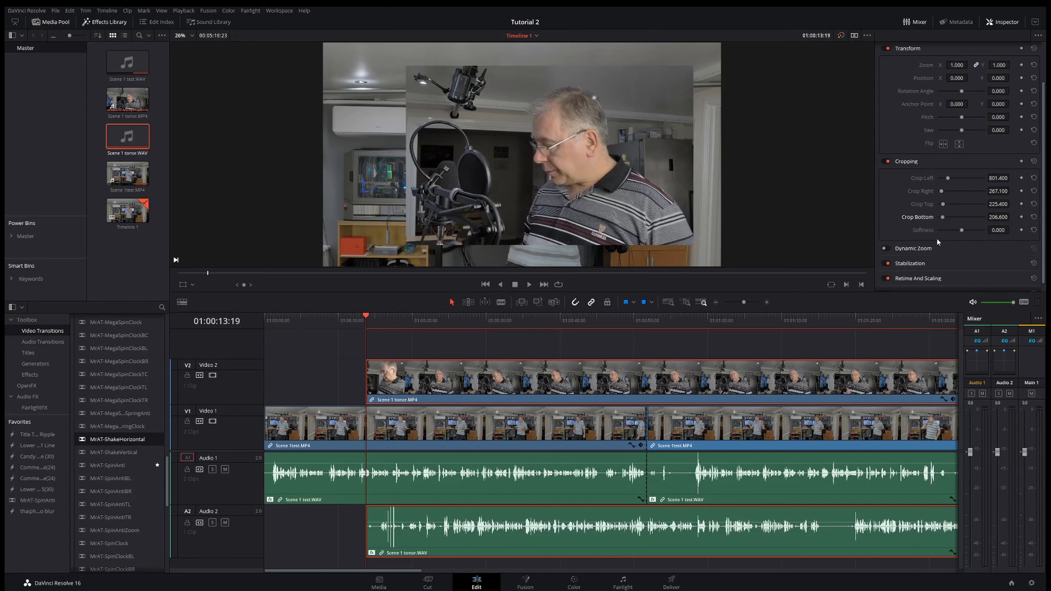
left_click_drag(998, 230, 980, 230)
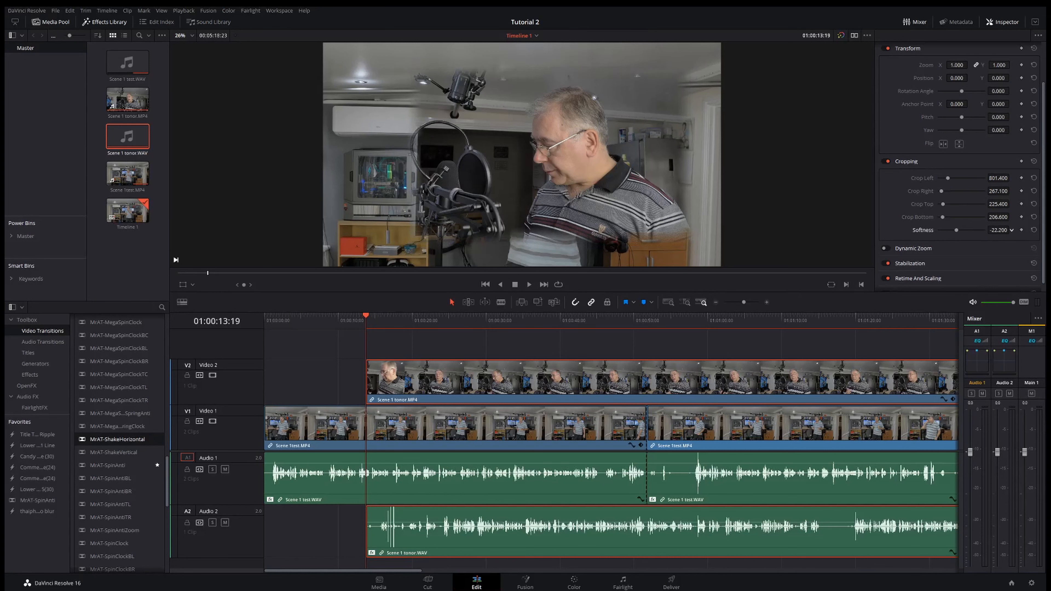
Step: Scale the Video 2 clip to zoom 0.480 and place it at position X -1106 and Y 401
scroll(989, 216, "up", 3)
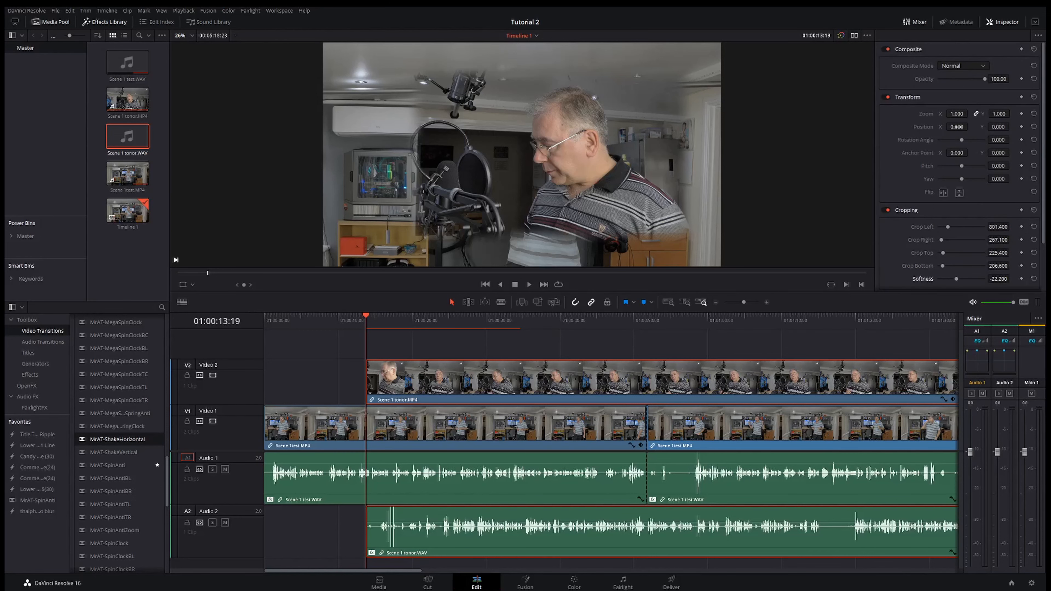
left_click_drag(957, 113, 938, 126)
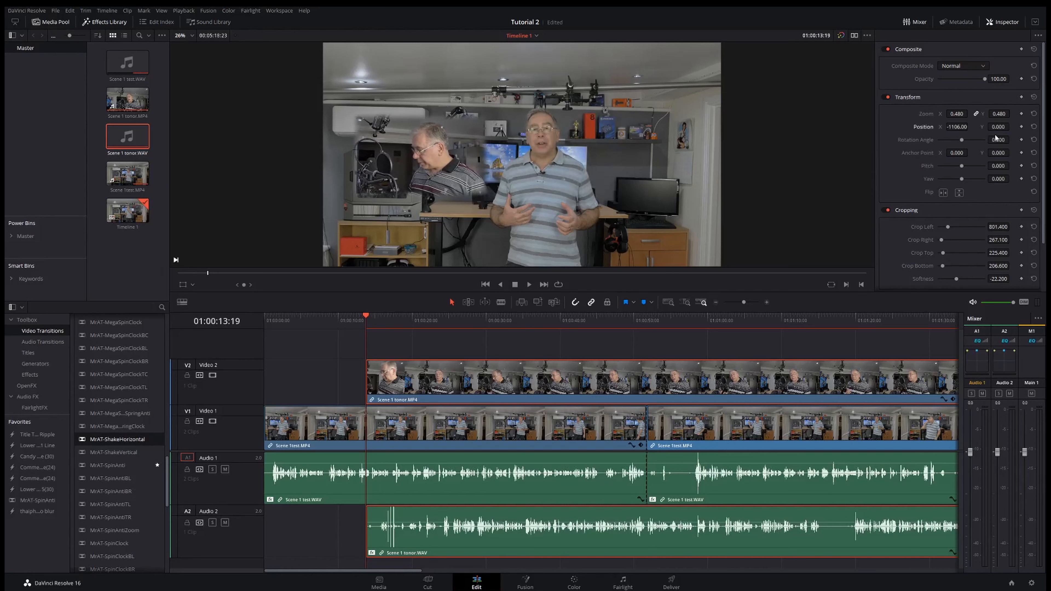
left_click_drag(1012, 127, 1030, 127)
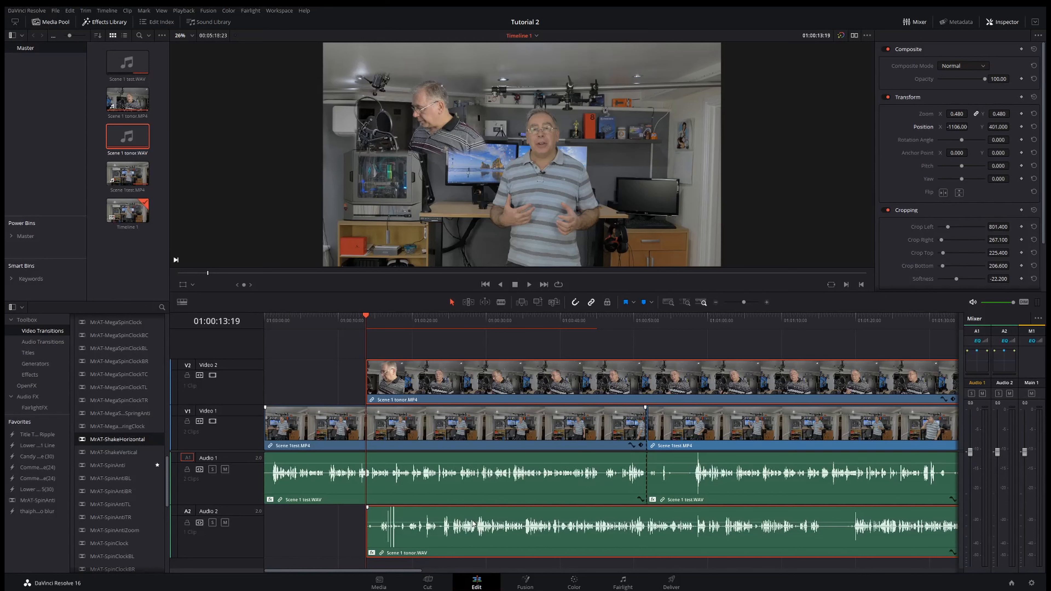
Step: Lower the Scene 1 tonor.WAV clip volume on Audio 2 to -100 and save the project
left_click_drag(474, 524, 474, 574)
left_click(226, 523)
left_click(225, 522)
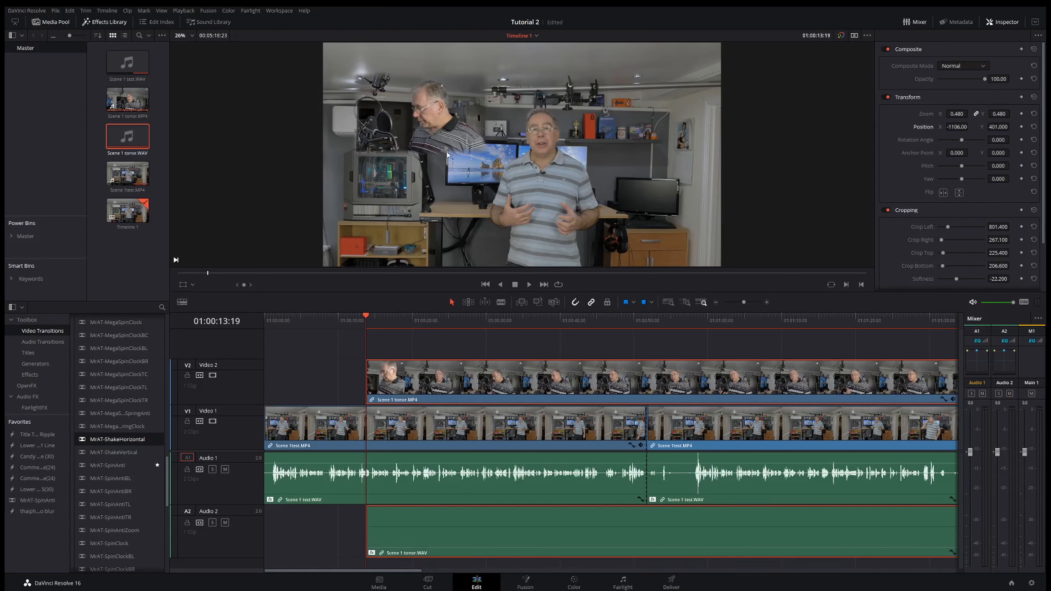
key("ctrl+s")
Step: Play on to 01:00:19:22 and add zoom and position keyframes to the Video 2 clip there
key("space")
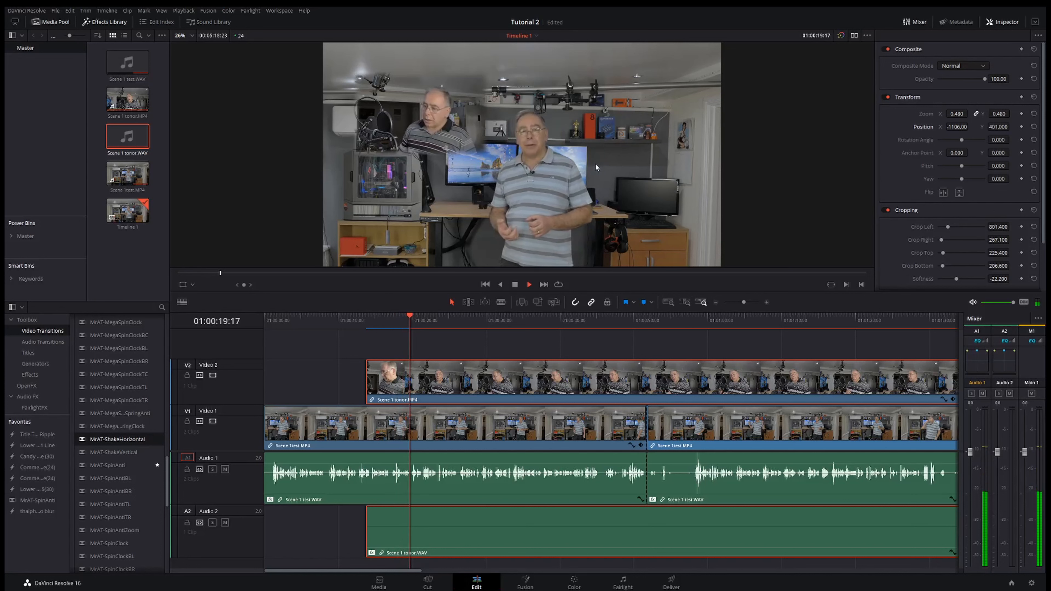
key("space")
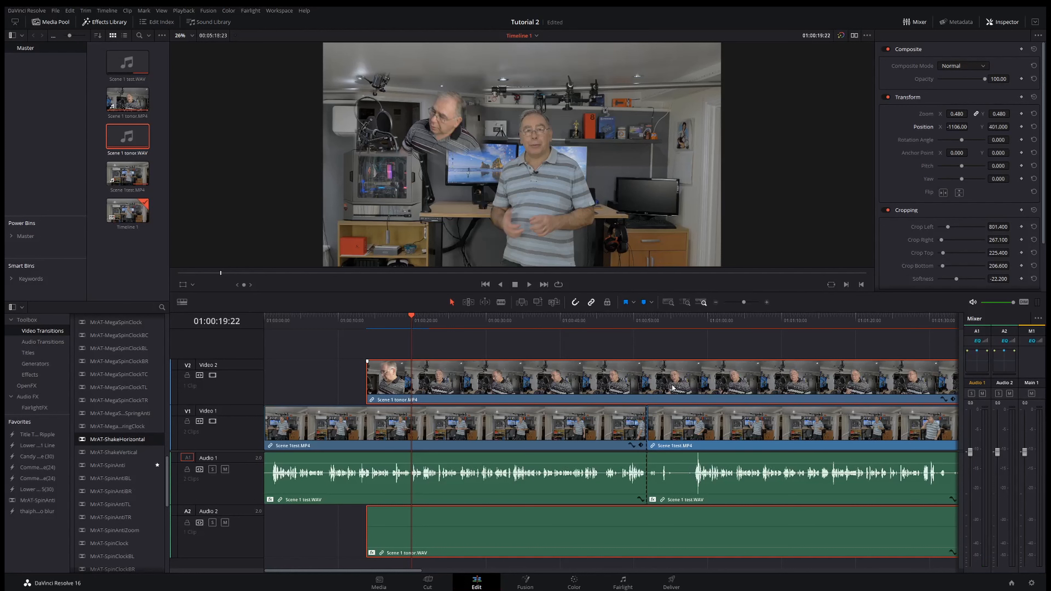
left_click(1021, 127)
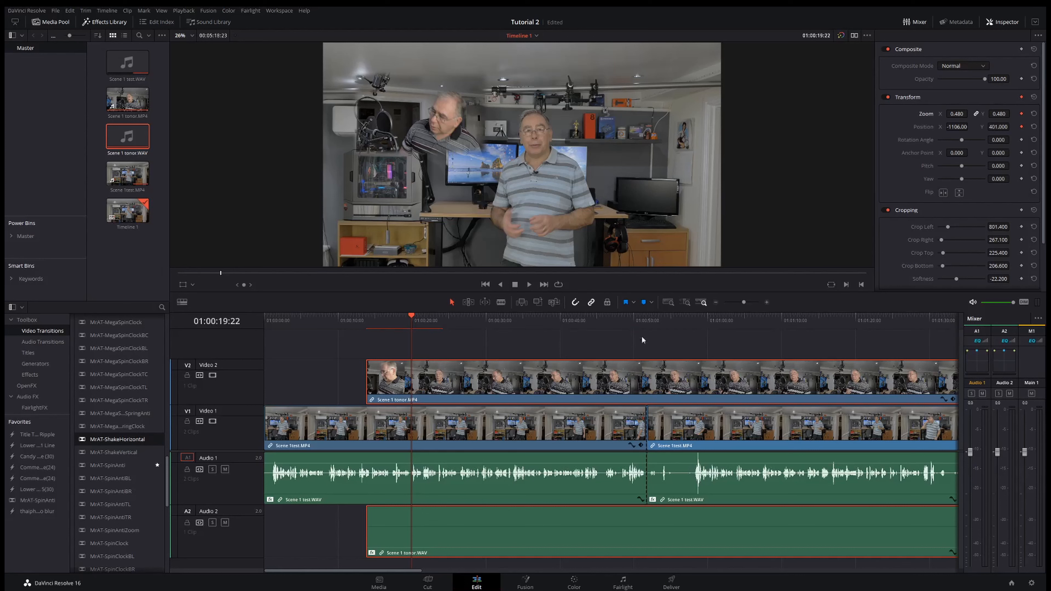
Step: Play on to 01:00:26:06 and enlarge the Video 2 clip to zoom 1.240 there
key("space")
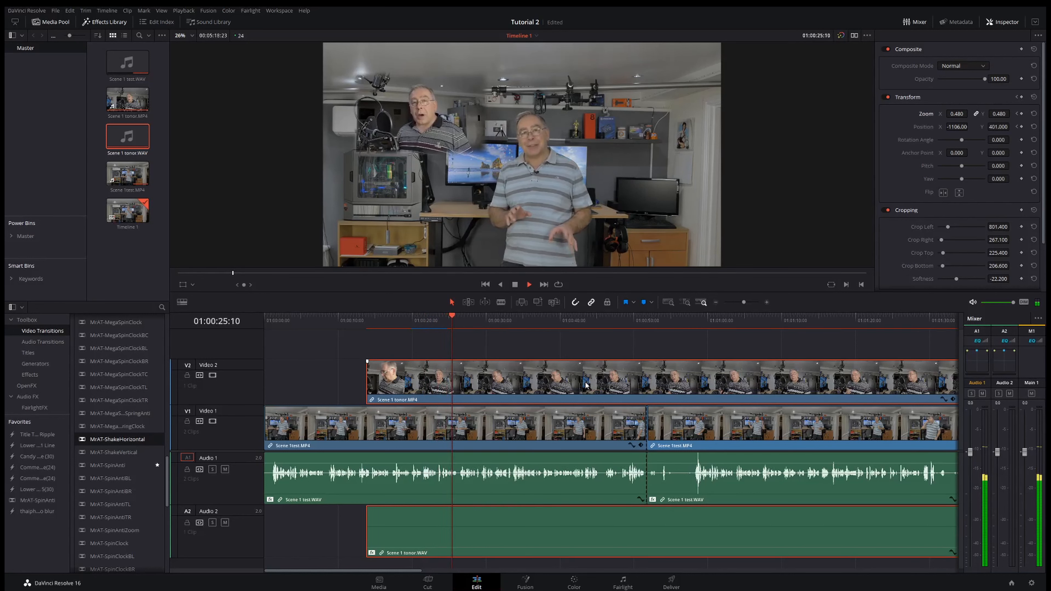
key("space")
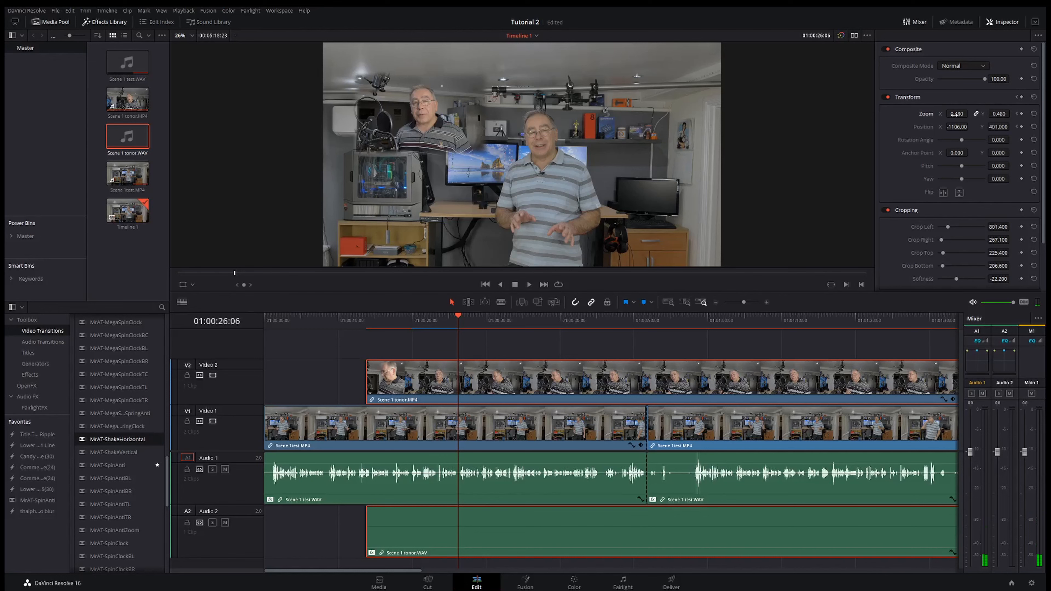
left_click_drag(953, 114, 976, 113)
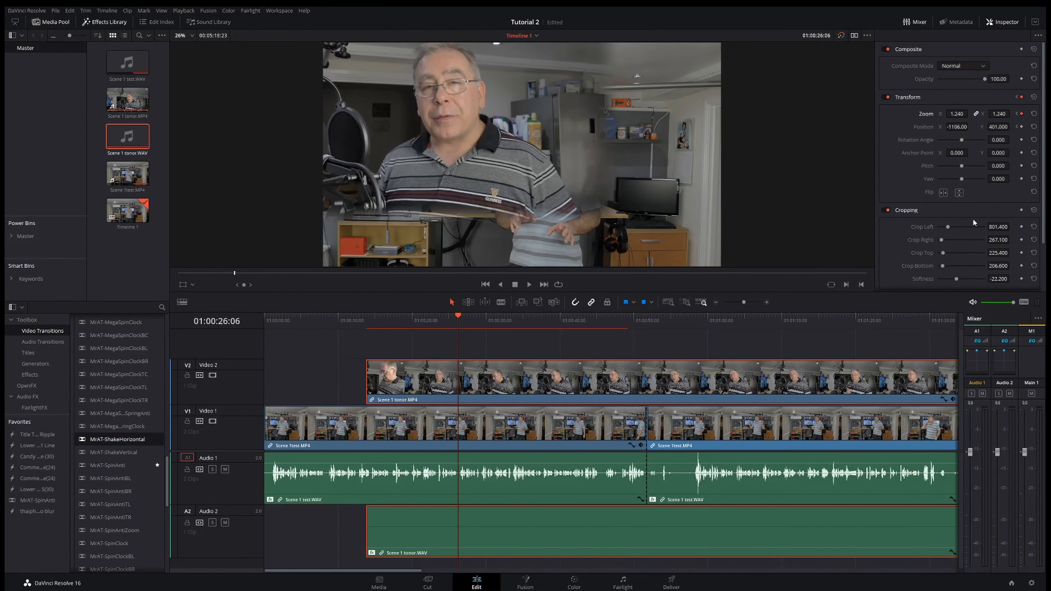
Step: Reset all four crop values to 0 with softness 7.830, save, and set zoom 1.310 with position X -557 and Y 104
left_click_drag(948, 227, 963, 280)
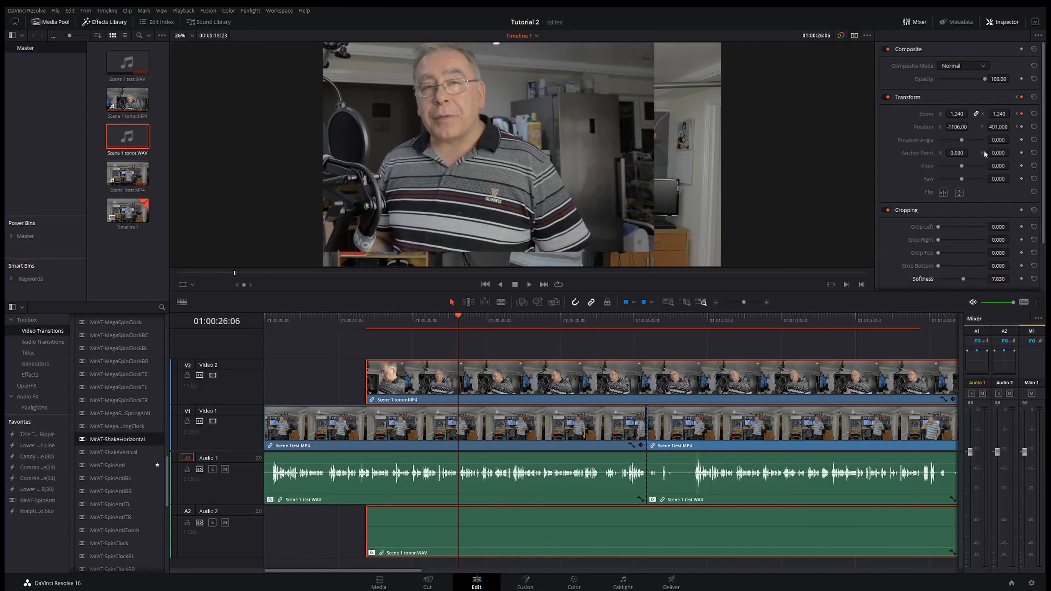
key("ctrl+s")
left_click_drag(956, 126, 1012, 127)
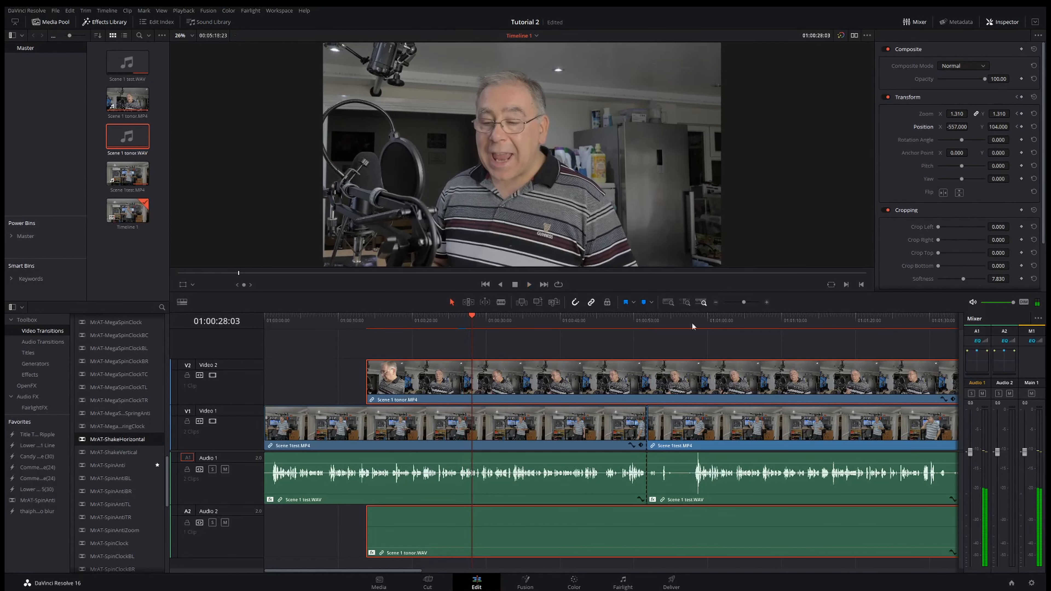
Step: Play the timeline from the start through about 01:00:28 to review the overlay's growth to full frame
key("space")
left_click_drag(239, 274, 175, 277)
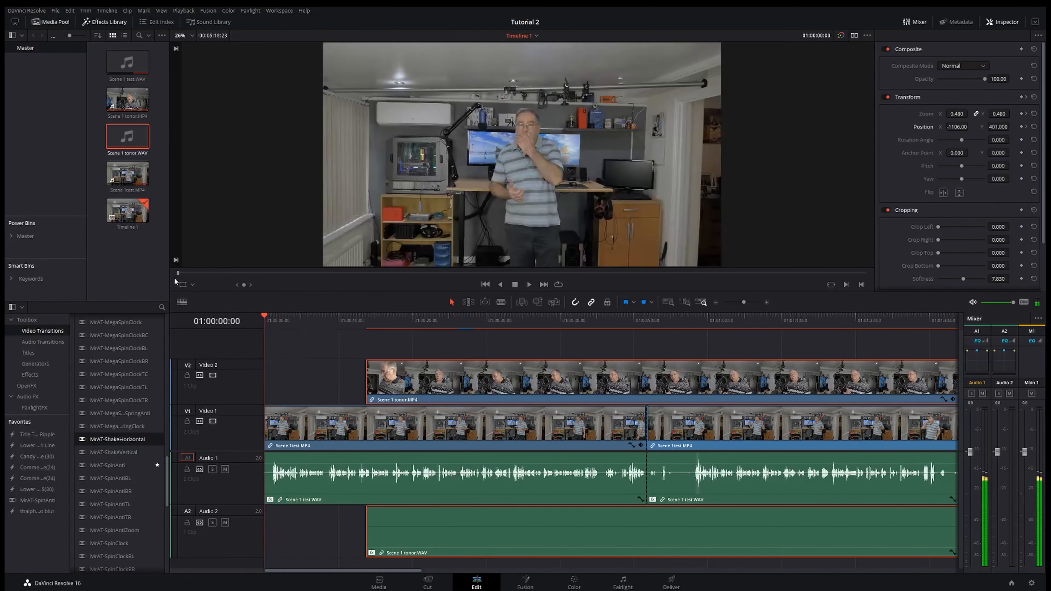
key("space")
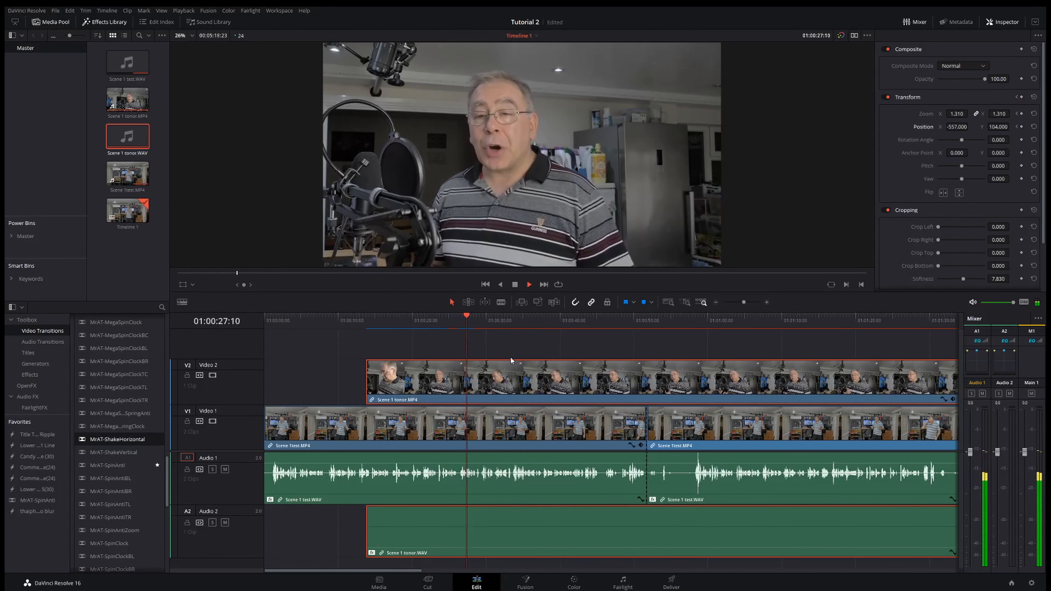
key("space")
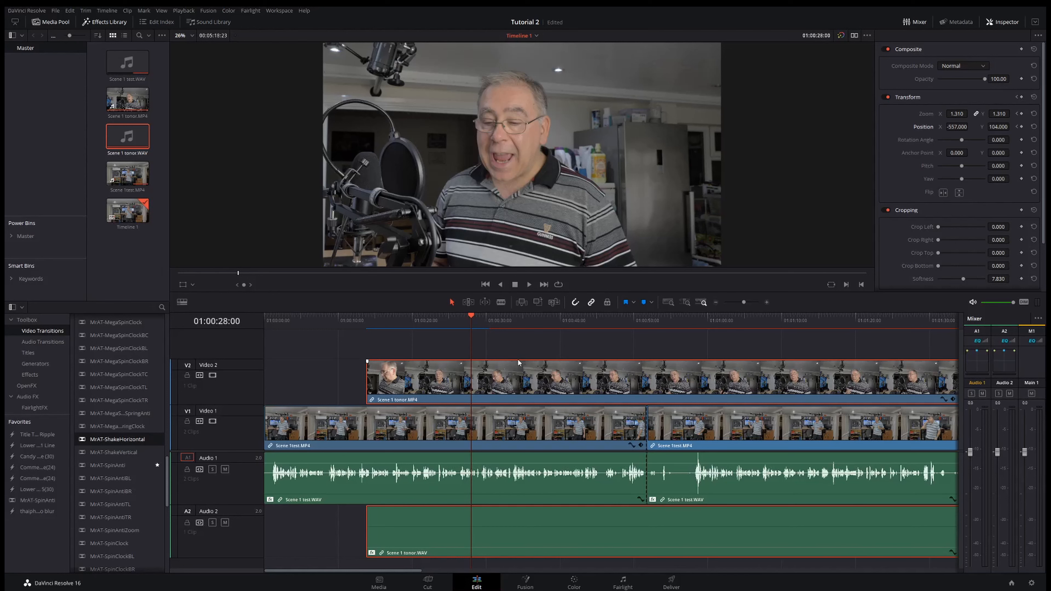
key("space")
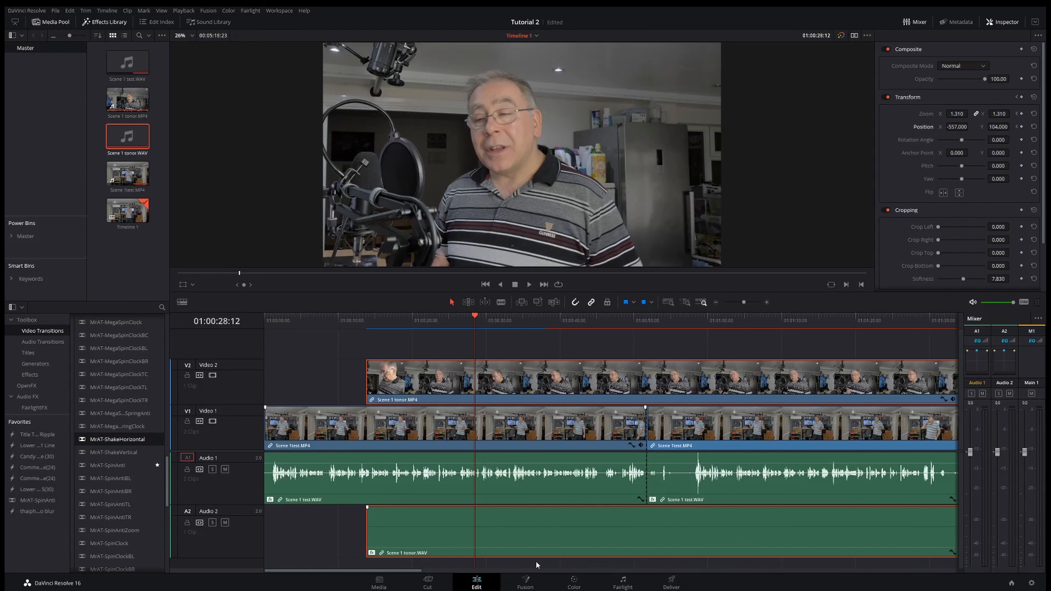
Step: Look over the Fusion page's nodes and the Color page's primary wheels with their second set of adjustments
left_click(526, 586)
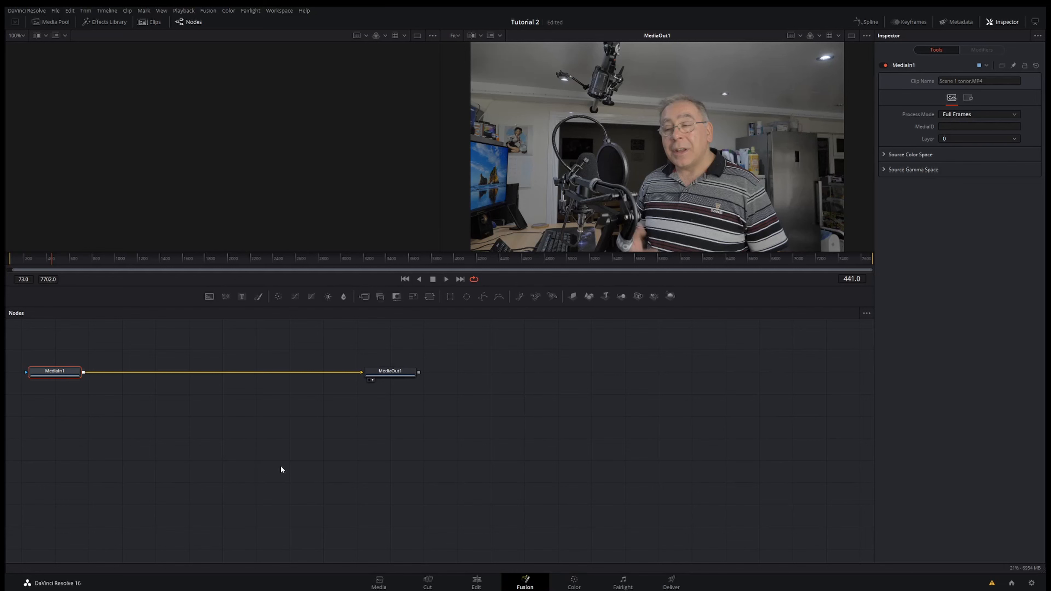
left_click(574, 584)
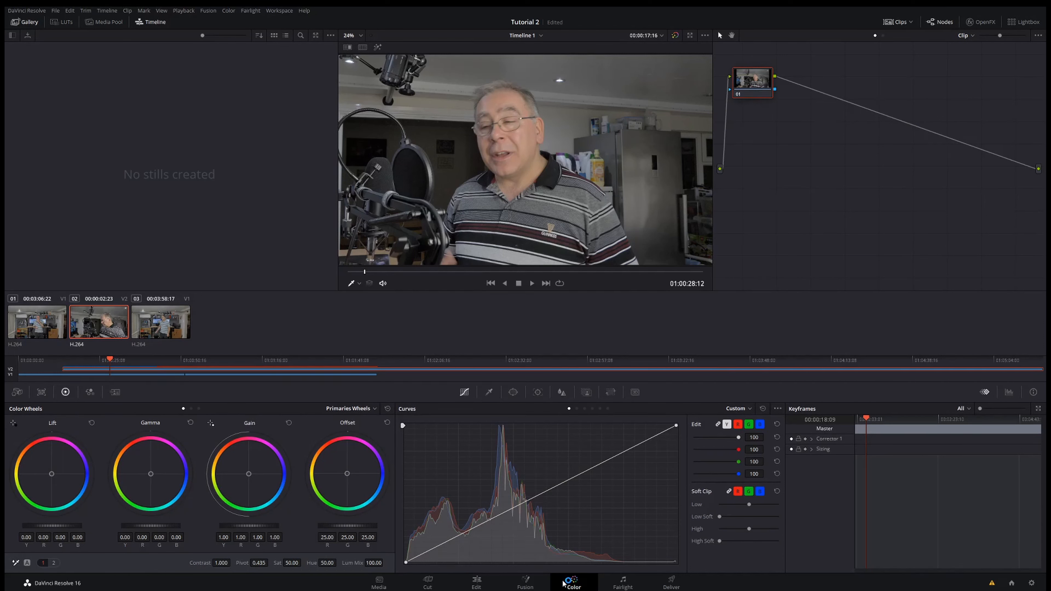
left_click(44, 564)
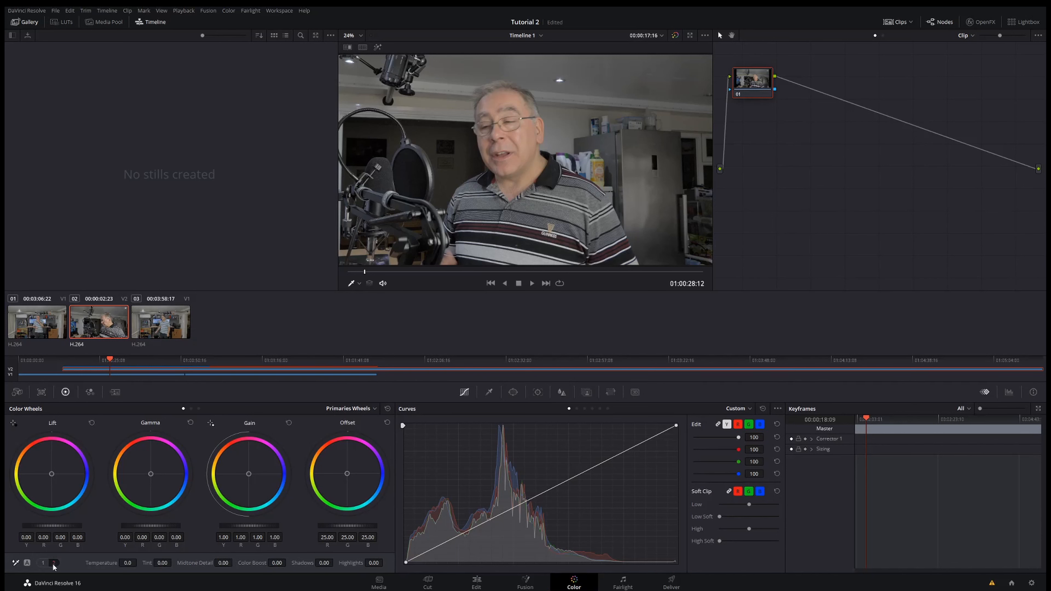
Step: Auto-balance the Scene 1 tonor clip's color and sample the shirt's white stripe as the white balance reference
left_click(43, 564)
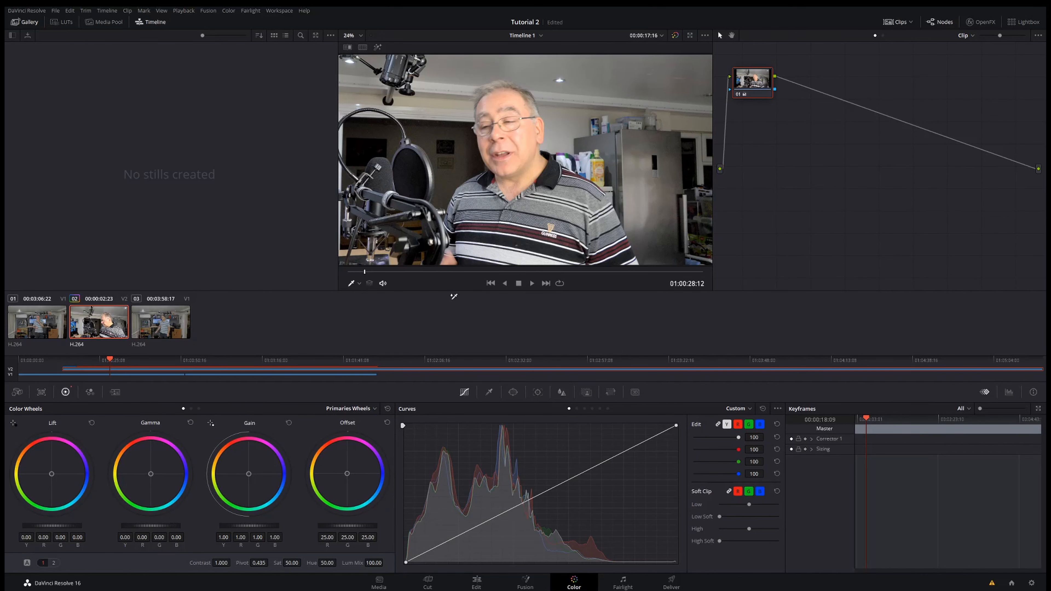
left_click(501, 257)
left_click(53, 564)
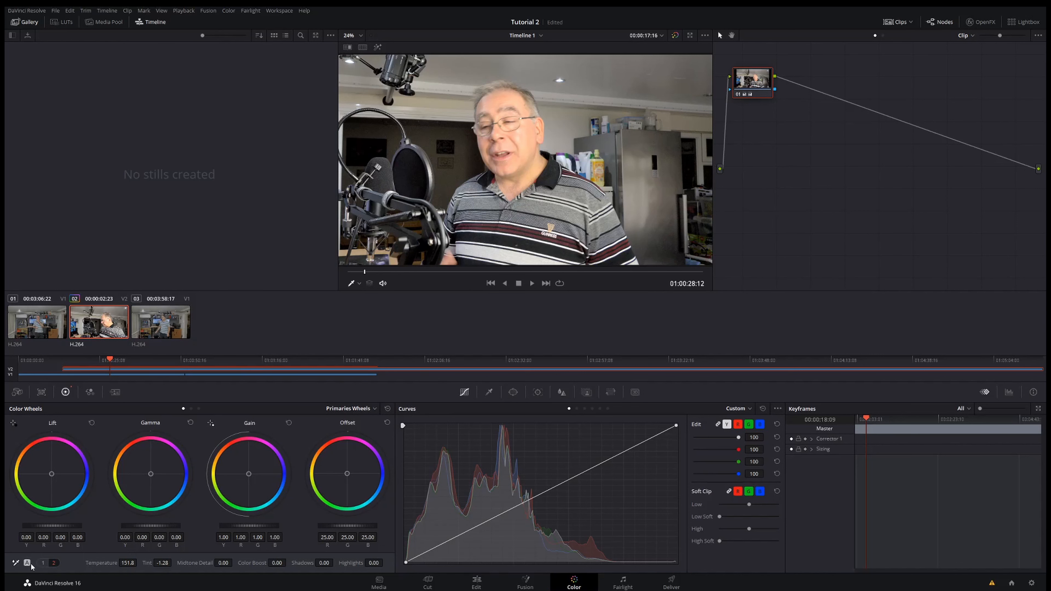
Step: Raise the clip's lift to 0.01 and set its contrast to 0.866
left_click(43, 564)
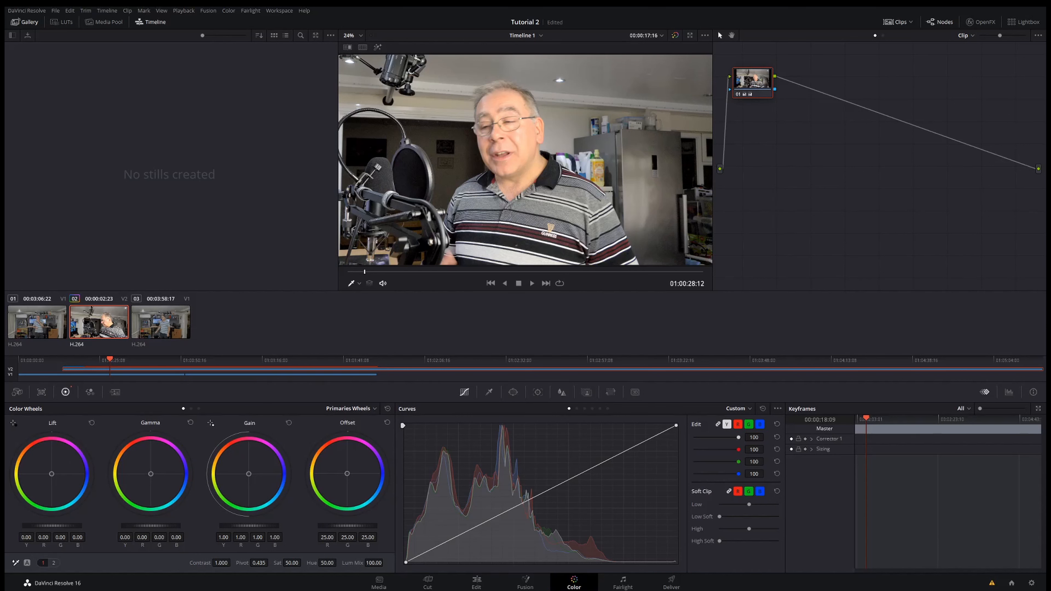
left_click_drag(52, 526, 53, 526)
left_click(54, 563)
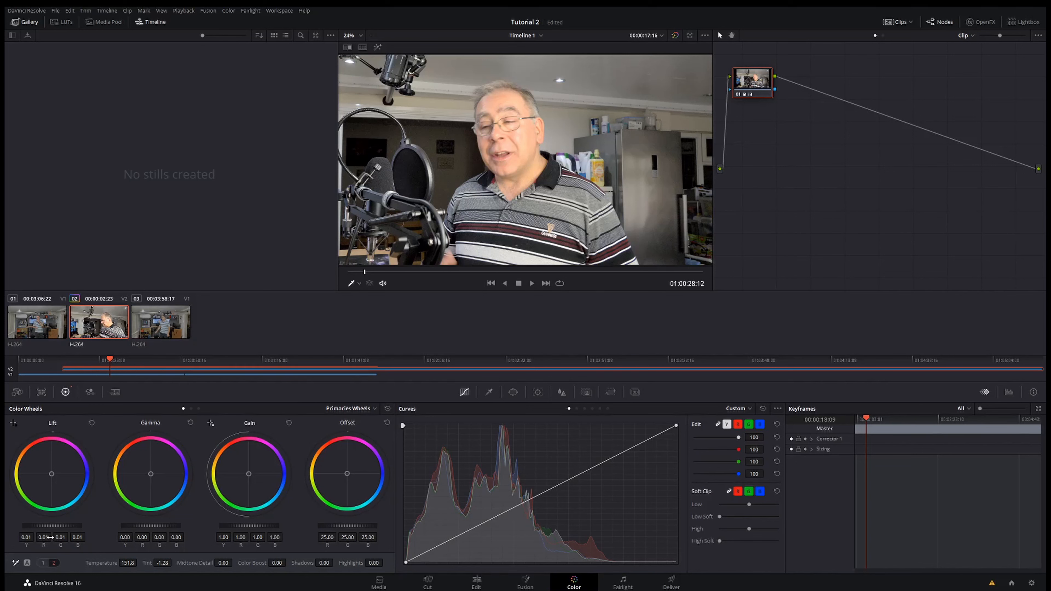
left_click(43, 563)
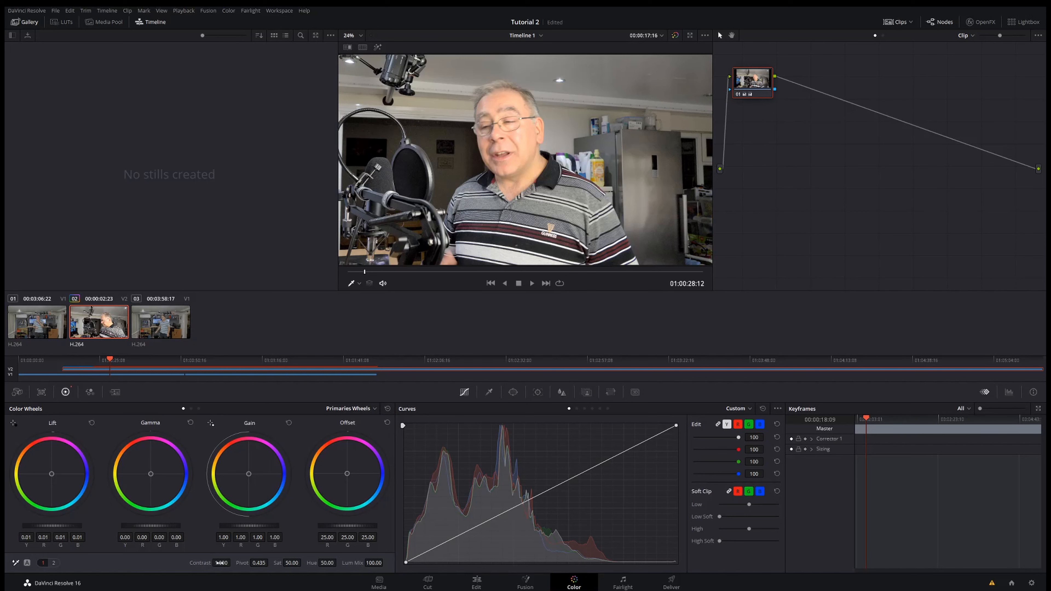
left_click_drag(221, 563, 233, 563)
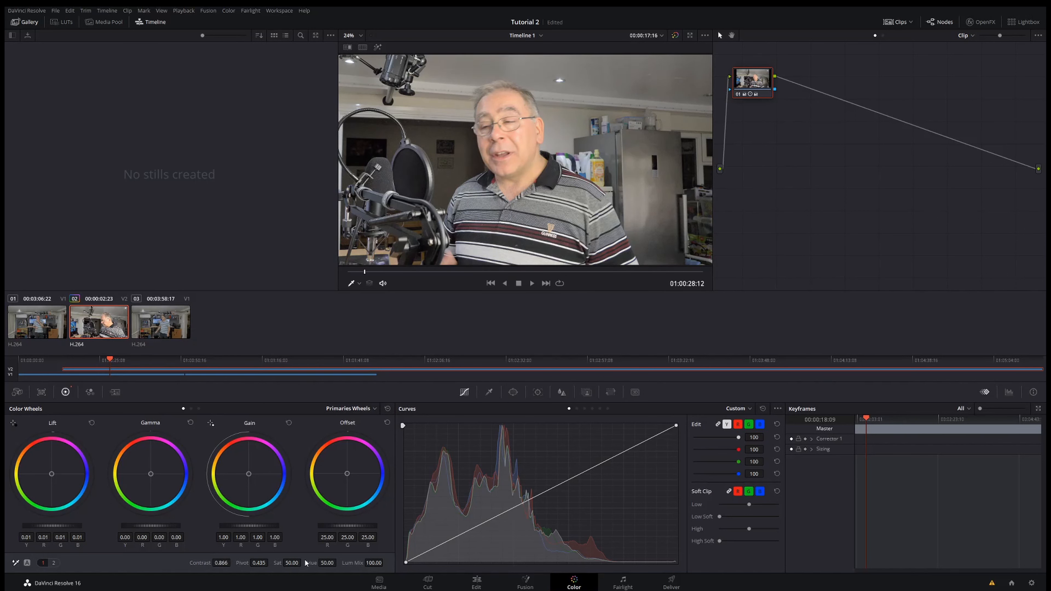
Step: Fine-tune the color temperature of the Scene 1 tonor clip
left_click(57, 565)
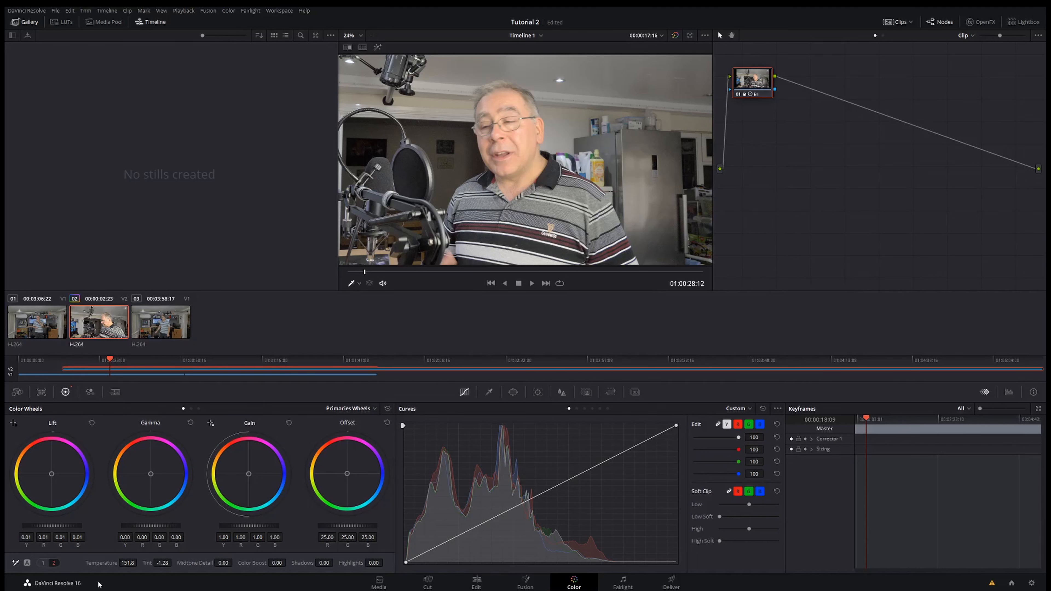
left_click_drag(126, 563, 140, 563)
left_click_drag(128, 563, 134, 564)
Step: Look over the Fairlight page, and on the Deliver page name the render file "testing 4"
left_click(622, 582)
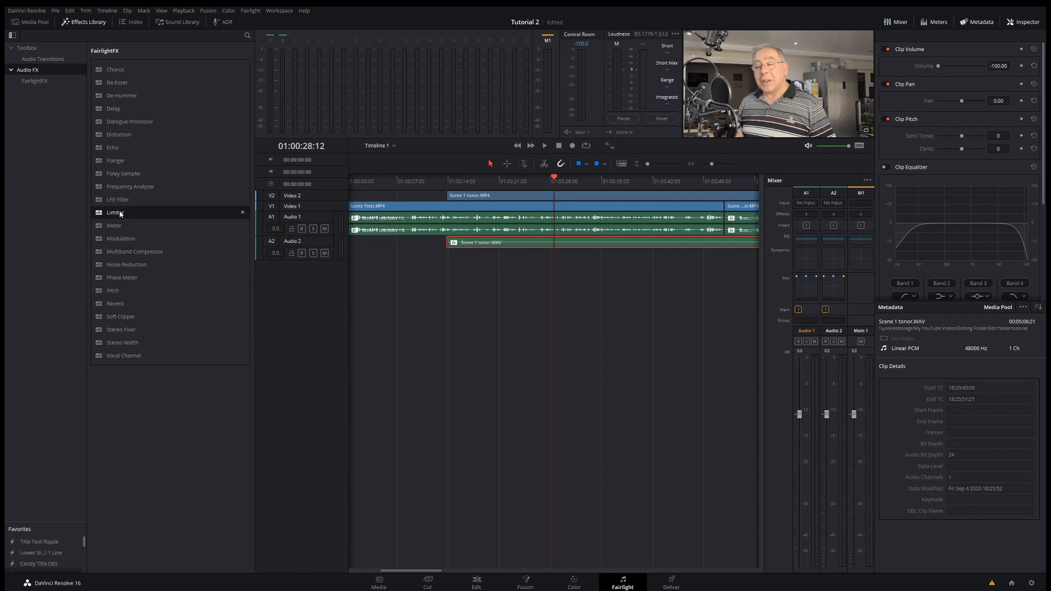
left_click(671, 583)
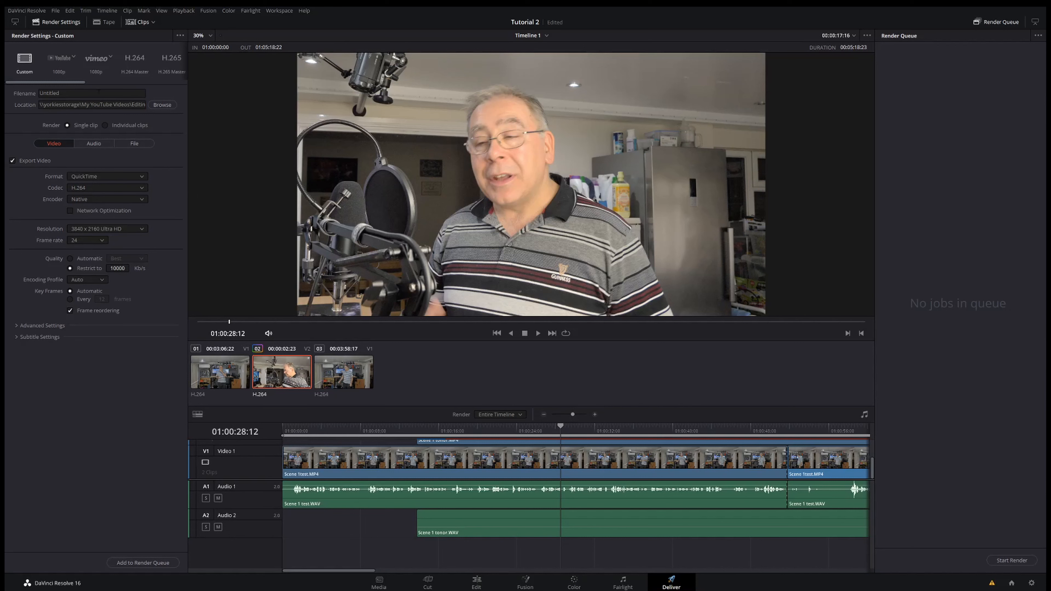
left_click_drag(90, 94, 14, 94)
type("testing 4")
Step: Apply the YouTube 2160p render preset and add the timeline to the render queue
left_click(68, 56)
left_click(73, 58)
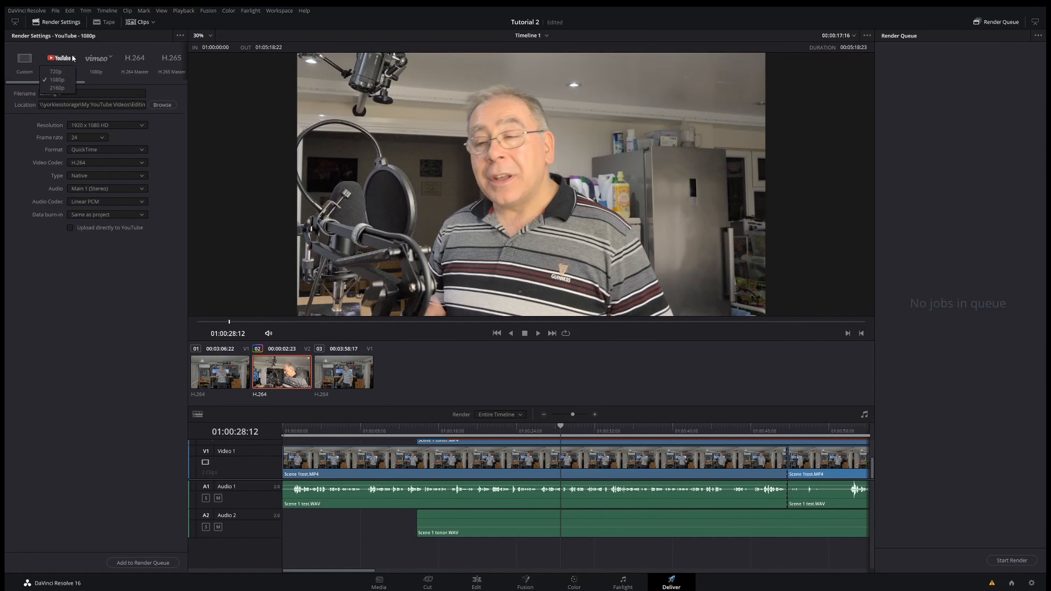
left_click(58, 88)
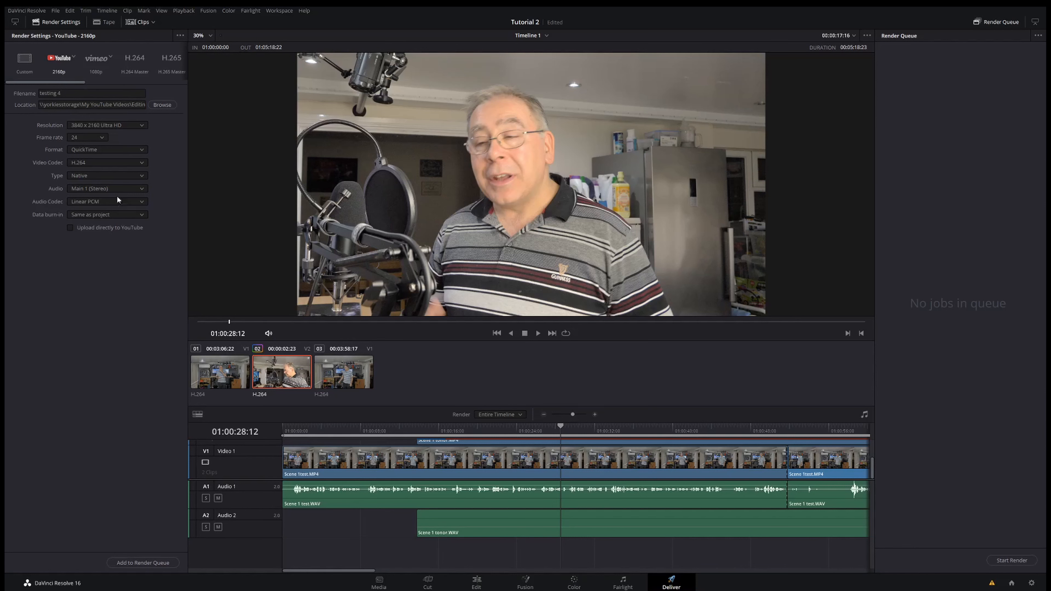
left_click(141, 563)
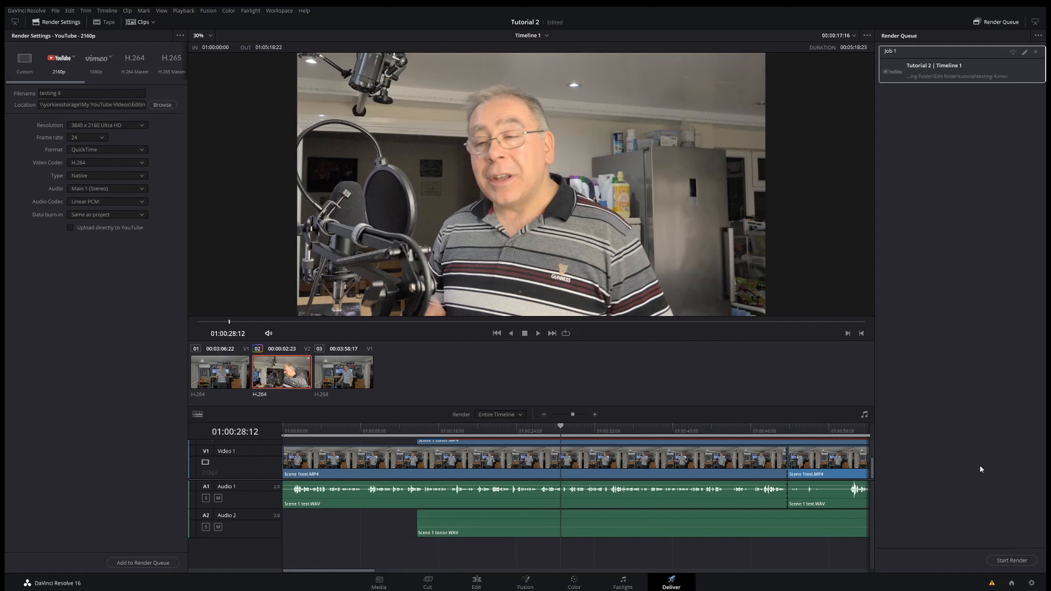
Step: View the queued job's file location option, remove the job from the render queue, and return to the Edit page
right_click(923, 71)
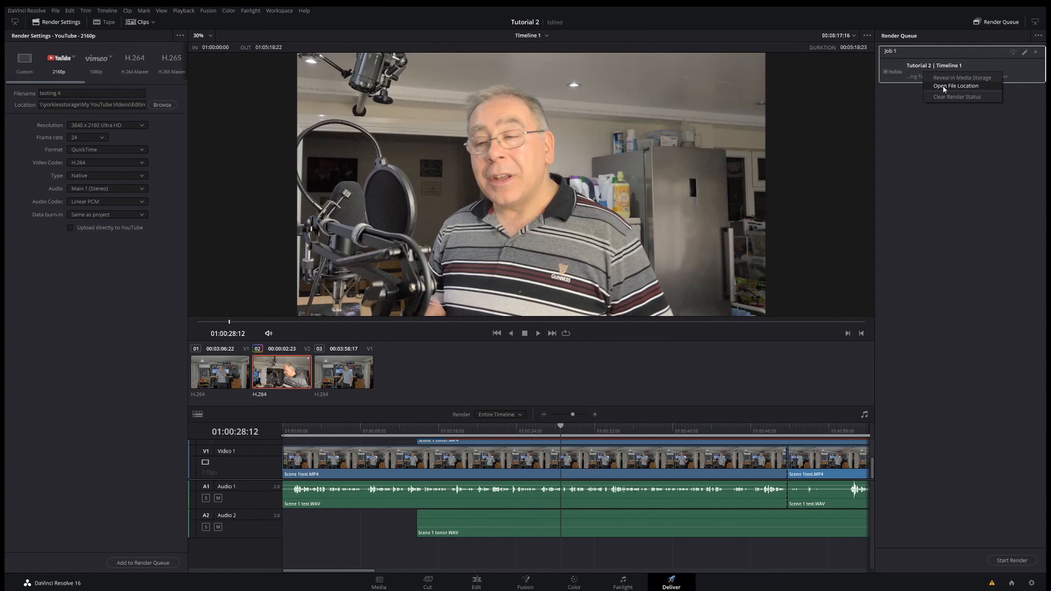
left_click(943, 159)
left_click(1036, 52)
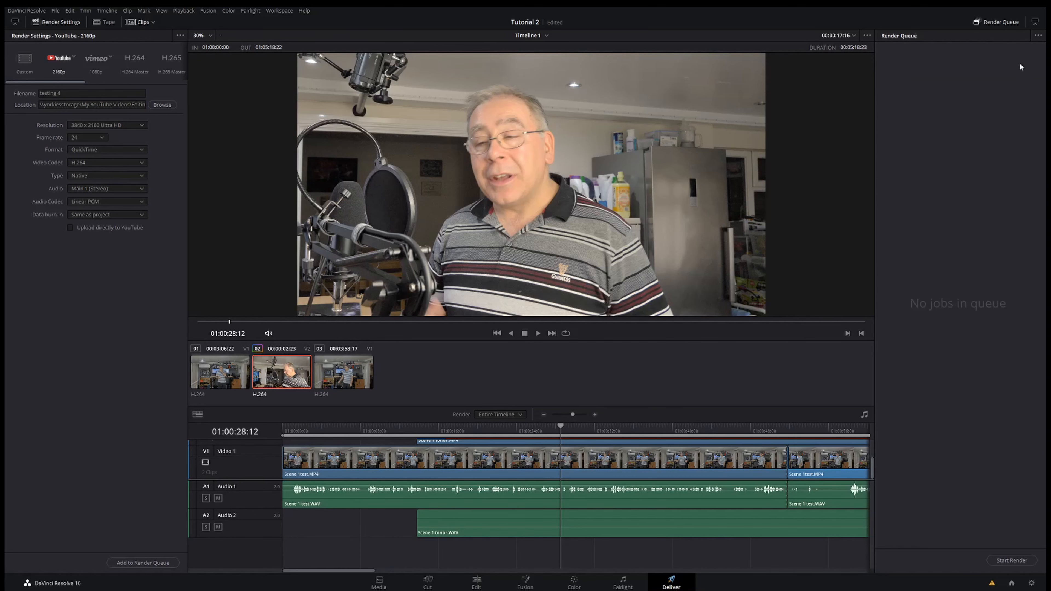
left_click(477, 583)
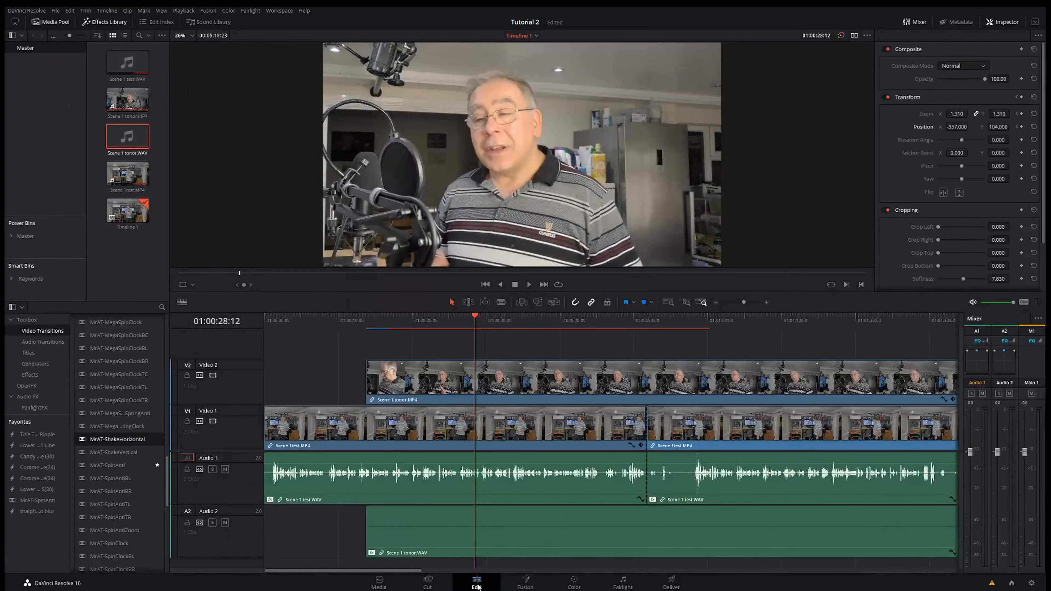